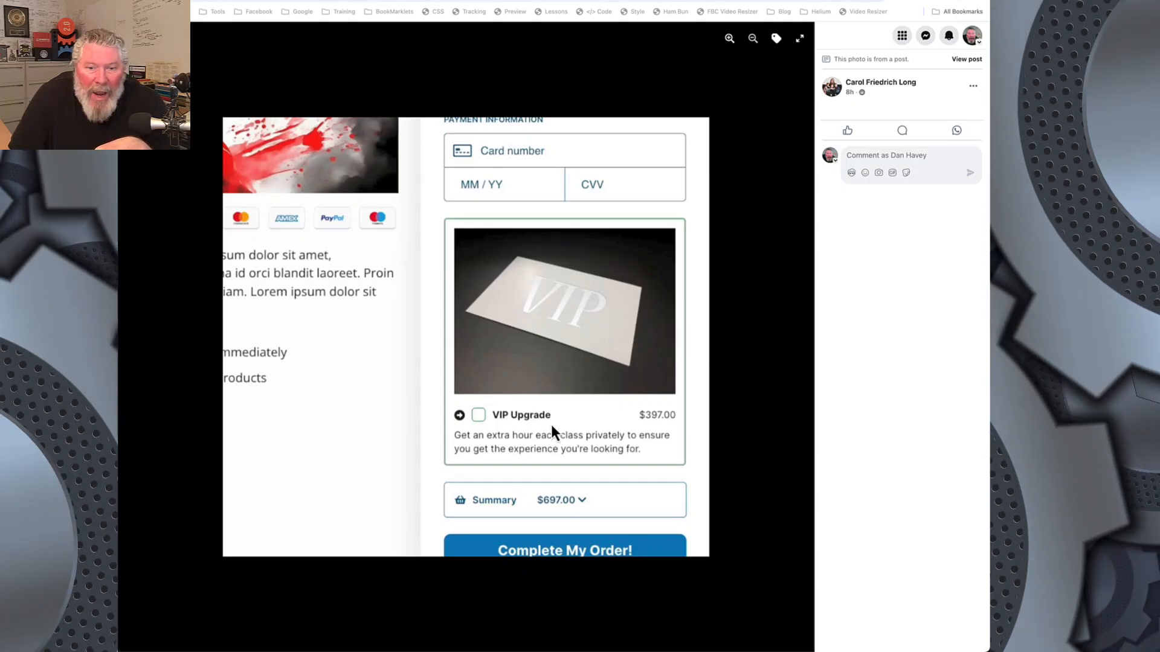
# Step: Compare the order bump screenshots attached to the Facebook post with the VIP Upgrade bump on the checkout preview page
pyautogui.click(795, 337)
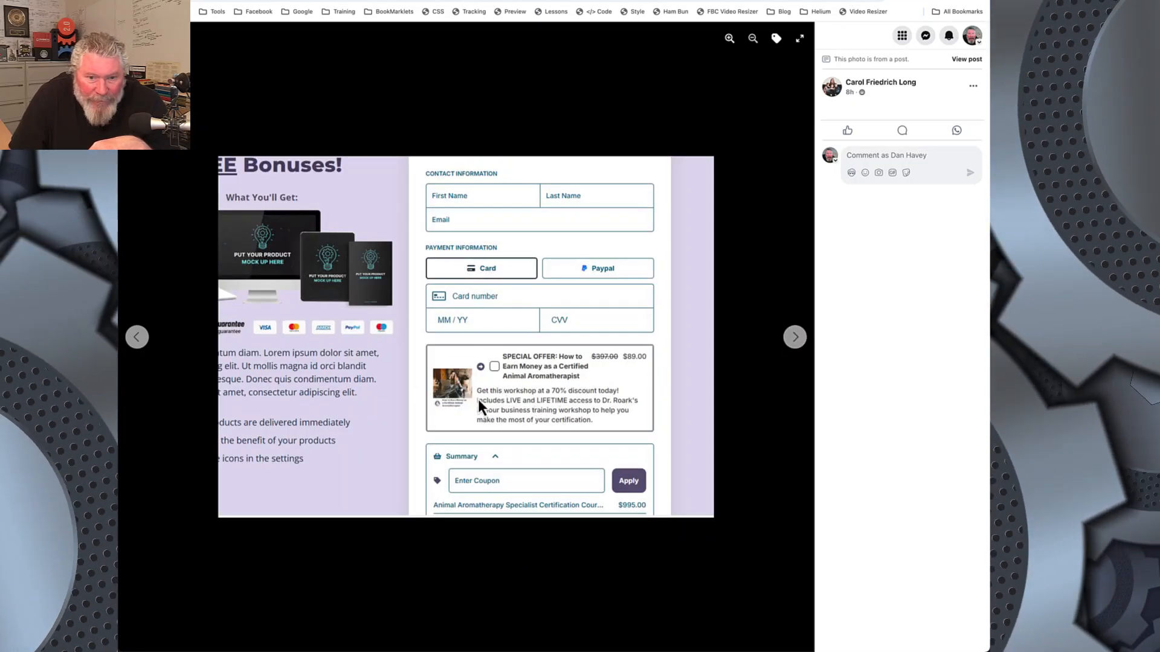
pyautogui.click(138, 339)
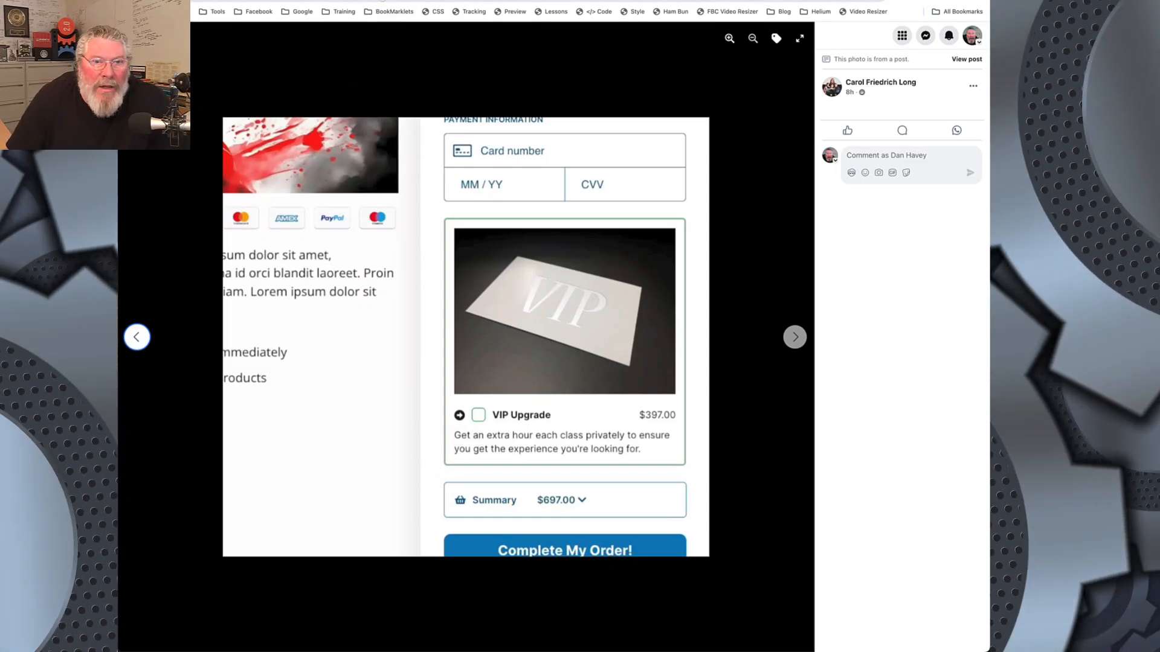
pyautogui.click(447, 2)
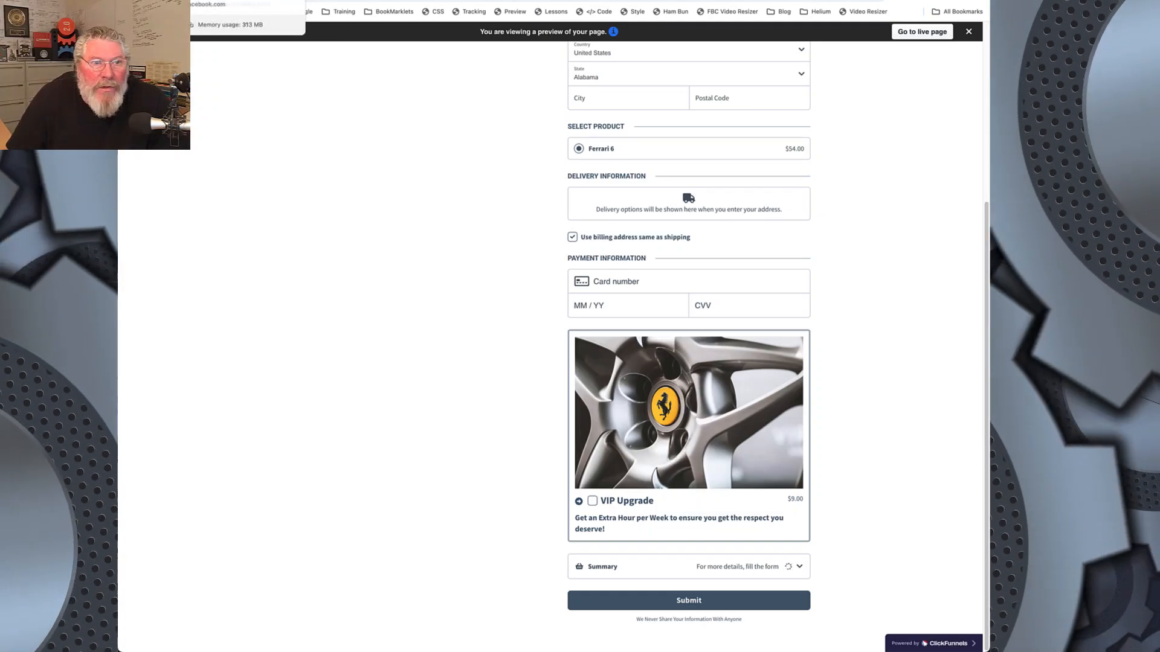
pyautogui.click(209, 2)
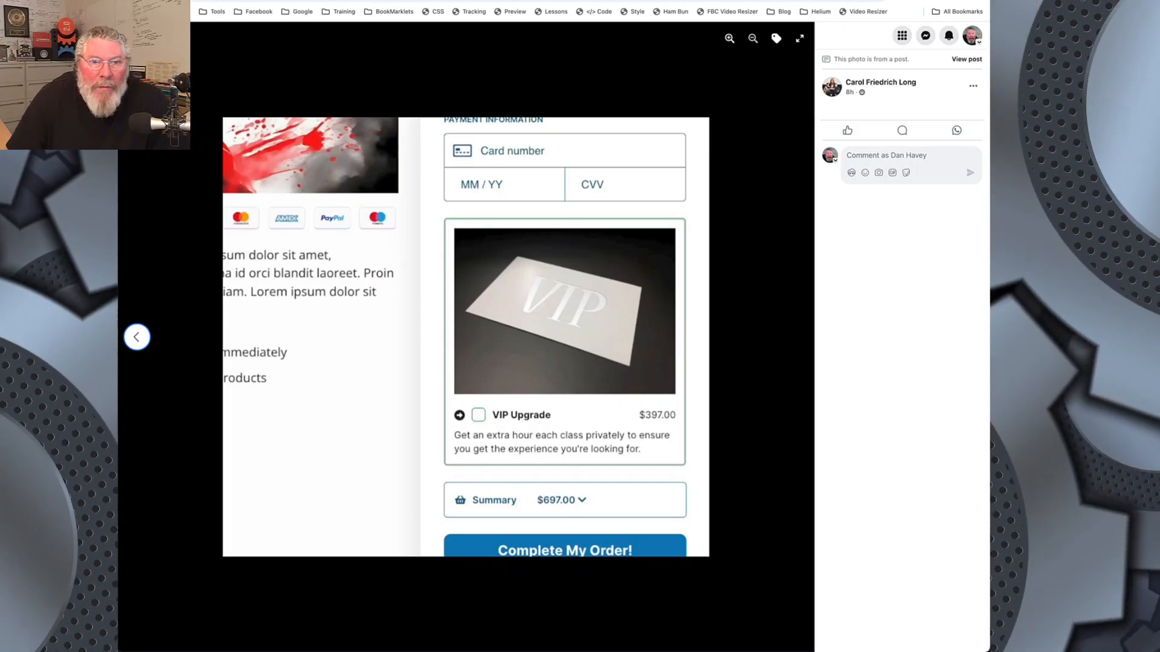
pyautogui.hotkey('ctrl', 'Tab')
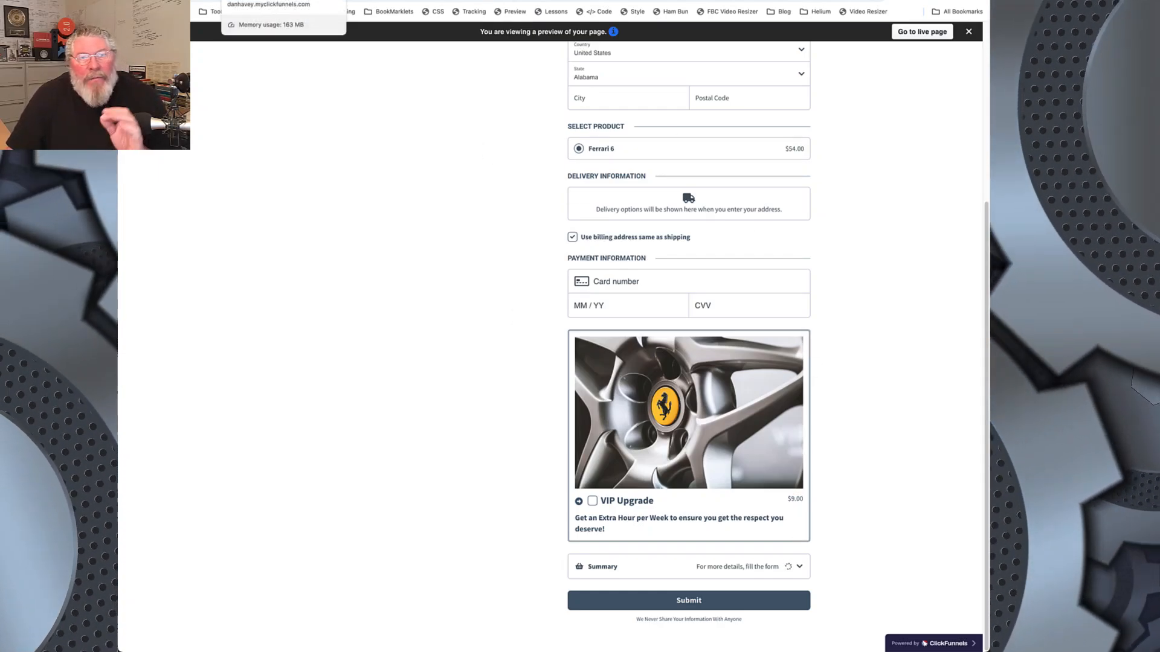
# Step: Open the Ferrari 1 product from the ClickFunnels product list and examine its description
pyautogui.click(277, 0)
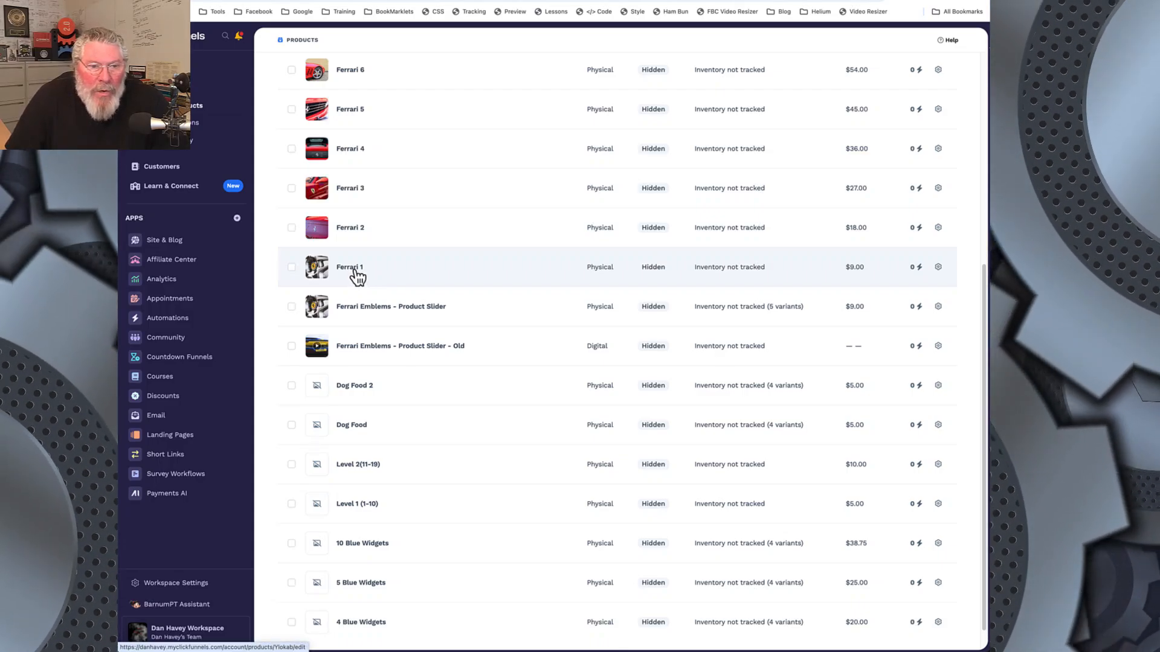
pyautogui.click(357, 278)
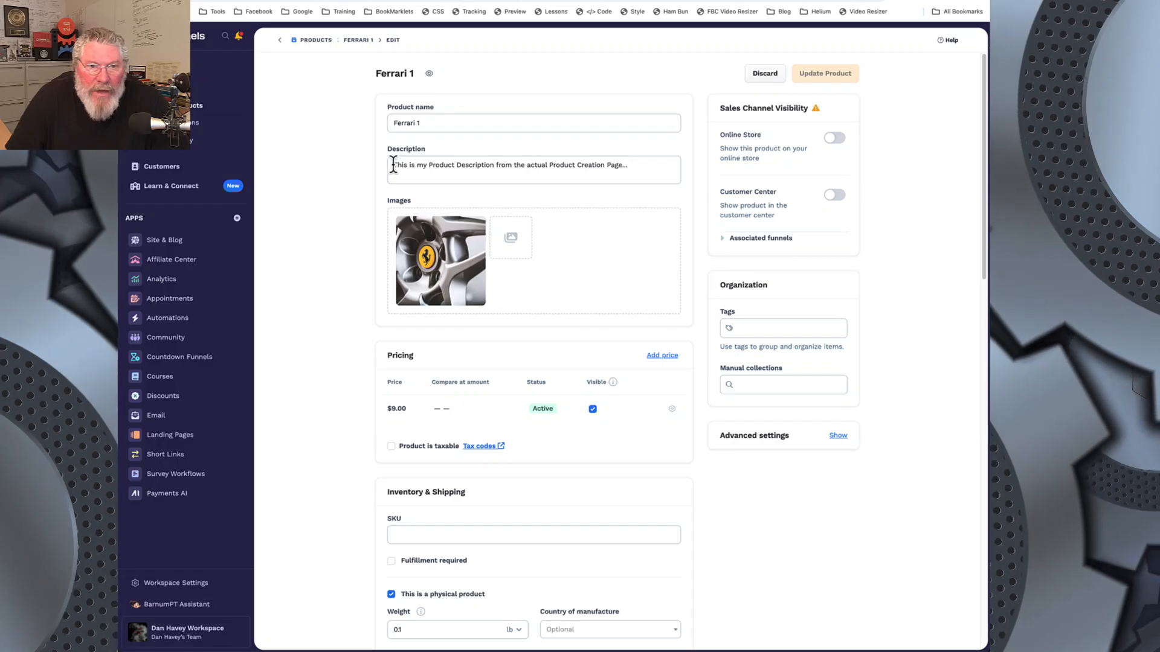
pyautogui.moveTo(393, 164); pyautogui.dragTo(598, 184)
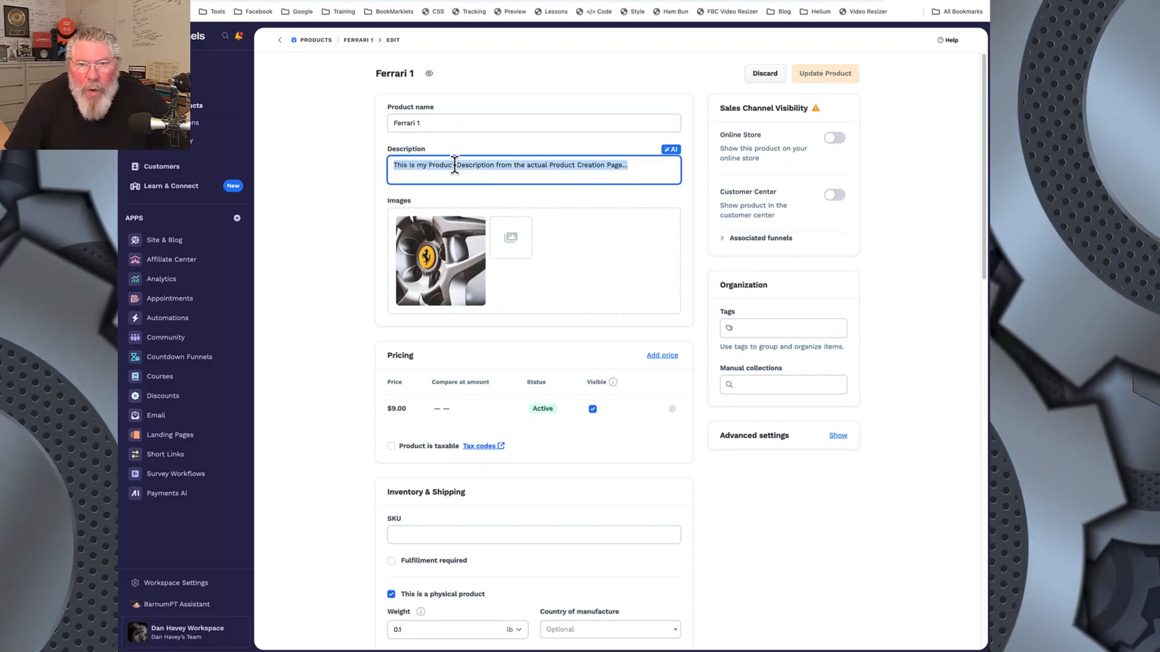
pyautogui.click(454, 197)
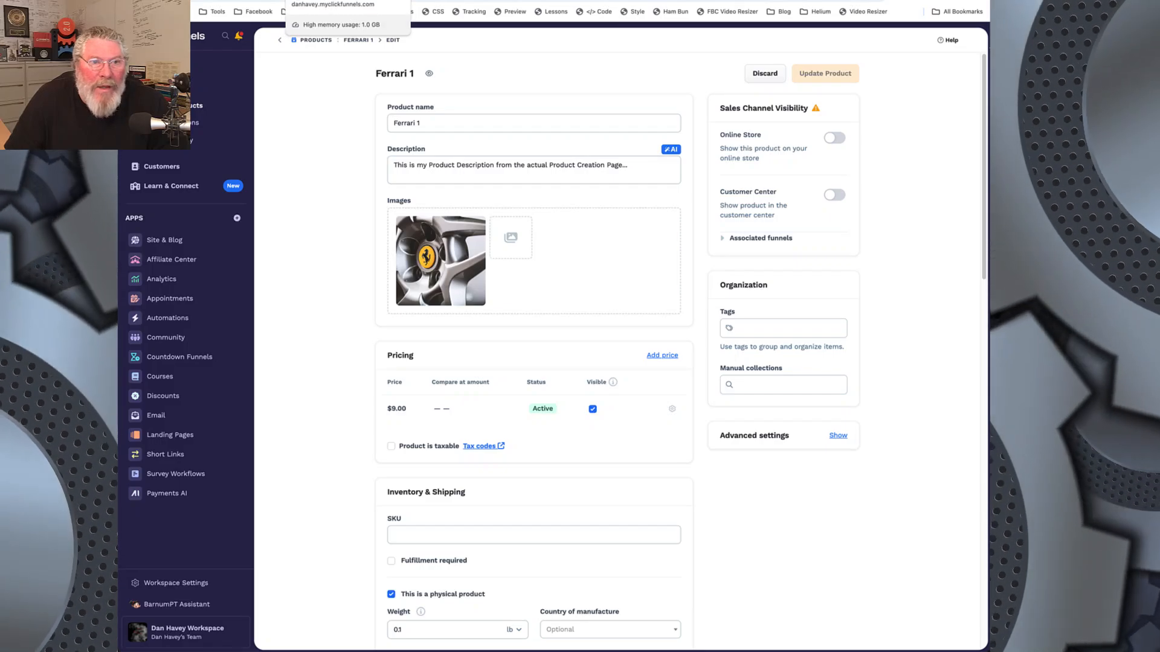
# Step: Check the compact order bump on the page preview, and open the checkout element's settings in the Checkout Object page editor
pyautogui.click(329, 0)
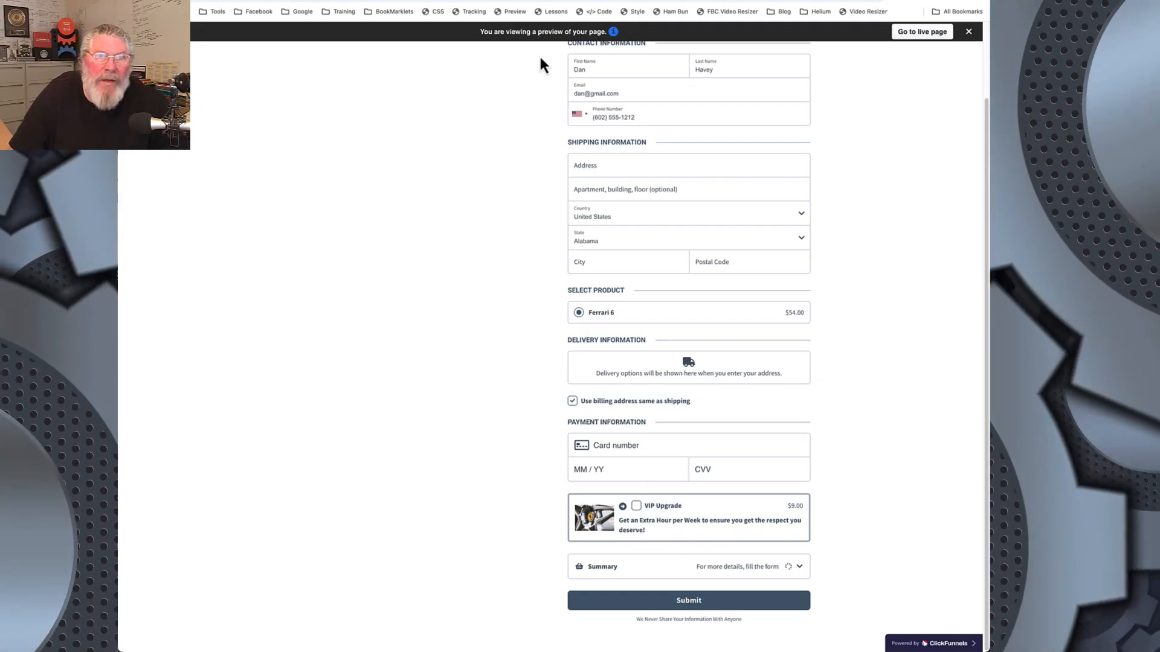
pyautogui.click(519, 0)
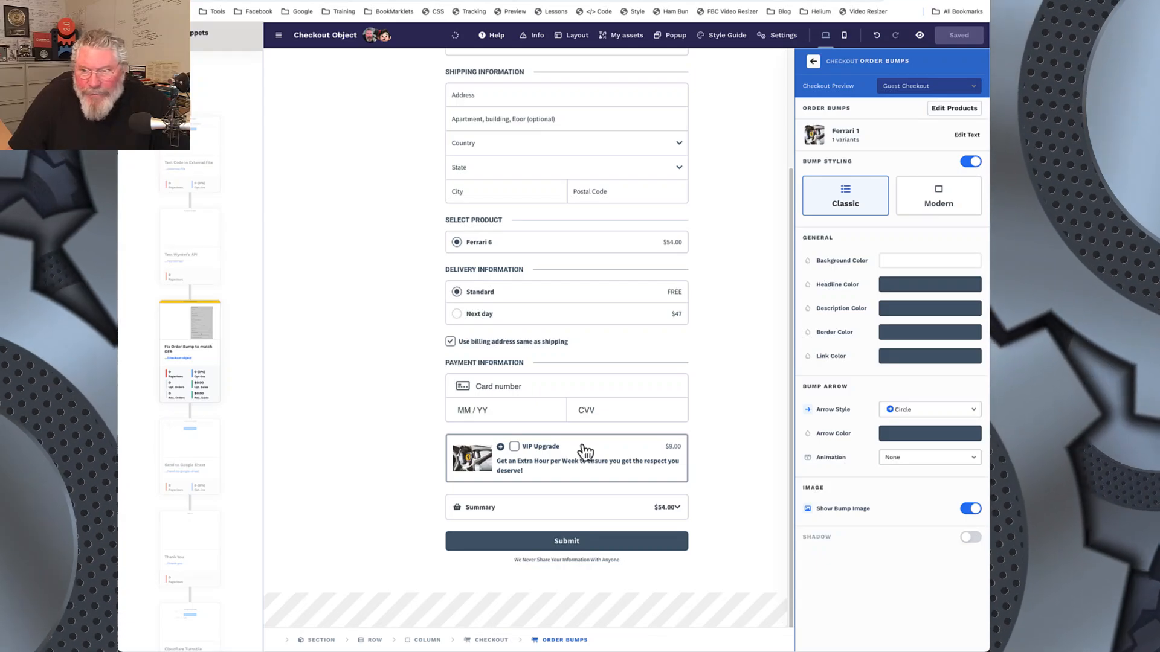
pyautogui.click(731, 445)
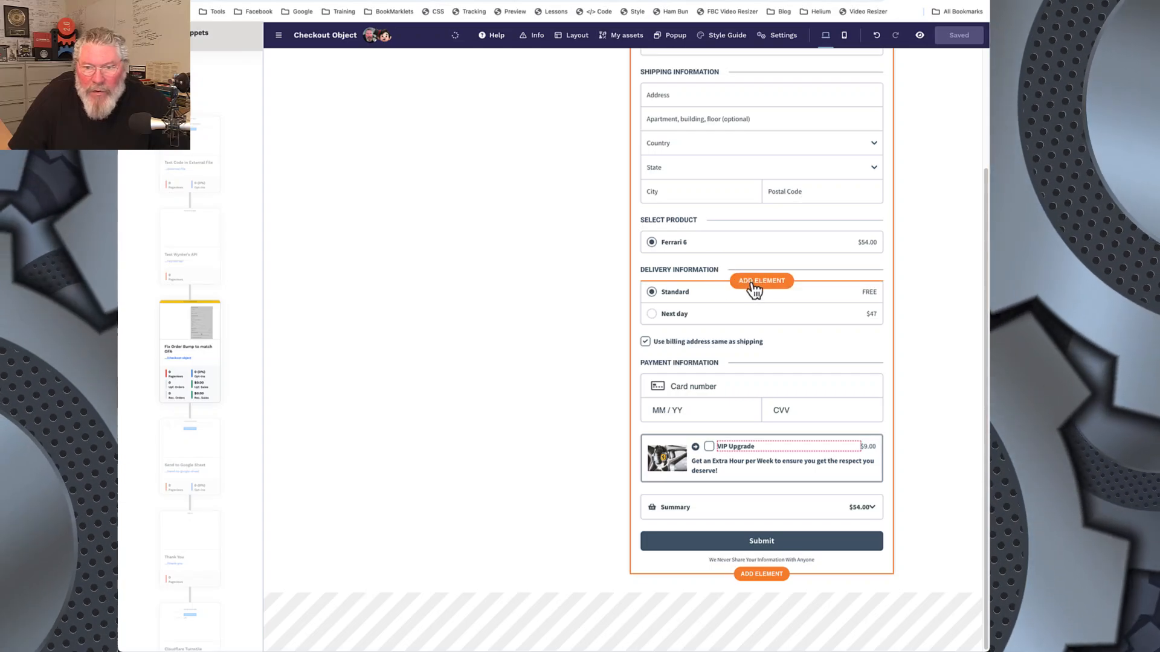
pyautogui.click(724, 265)
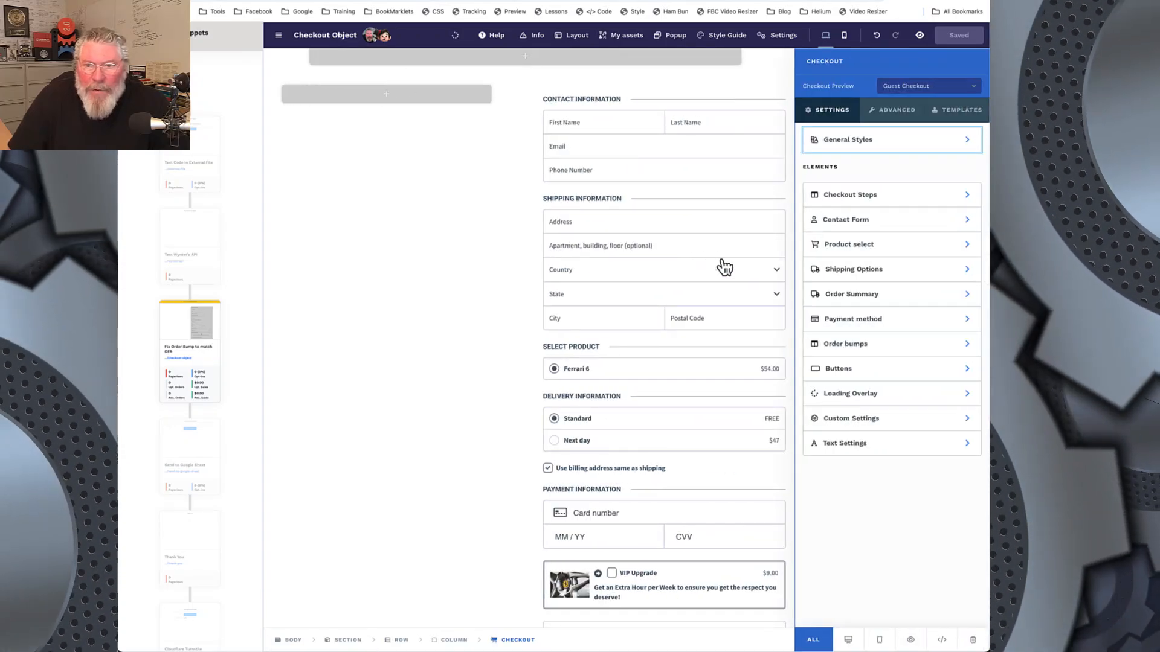
# Step: Attach the existing product Danny's Hot Sauce 001 to the checkout through its product selection settings
pyautogui.click(848, 245)
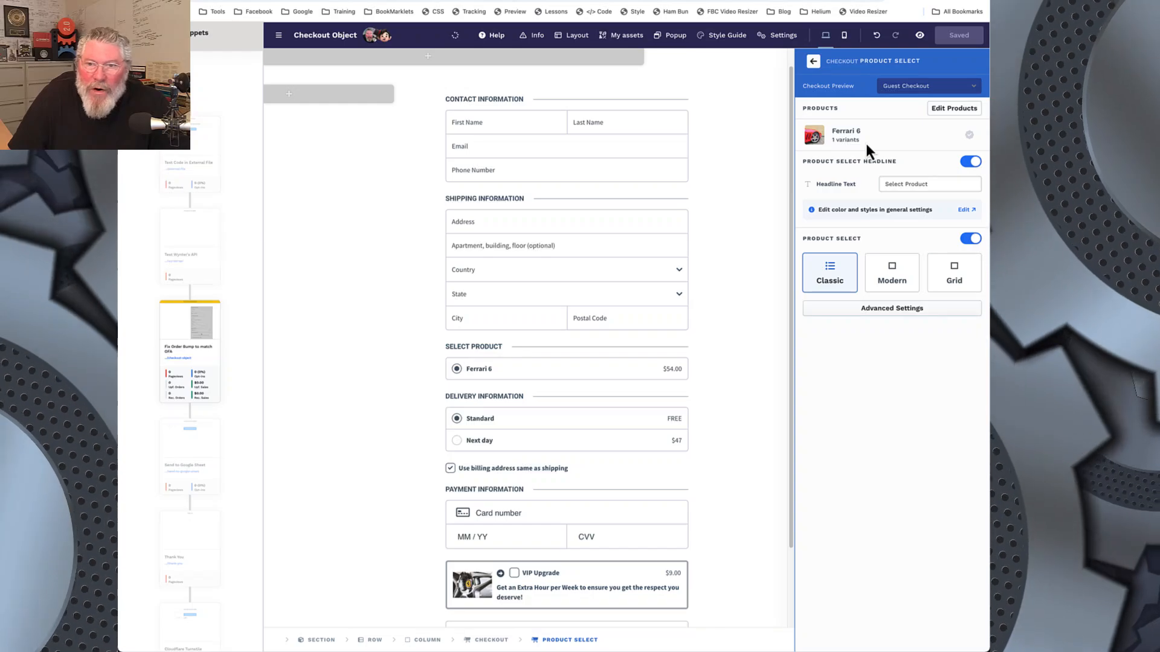
pyautogui.click(955, 109)
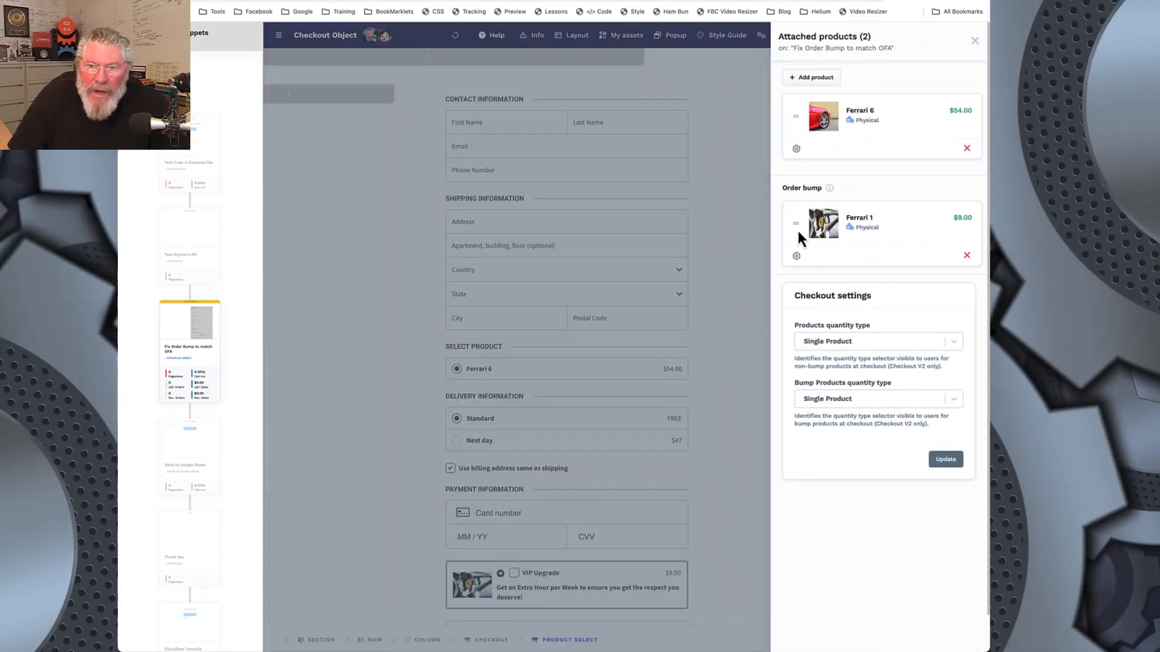
pyautogui.click(807, 78)
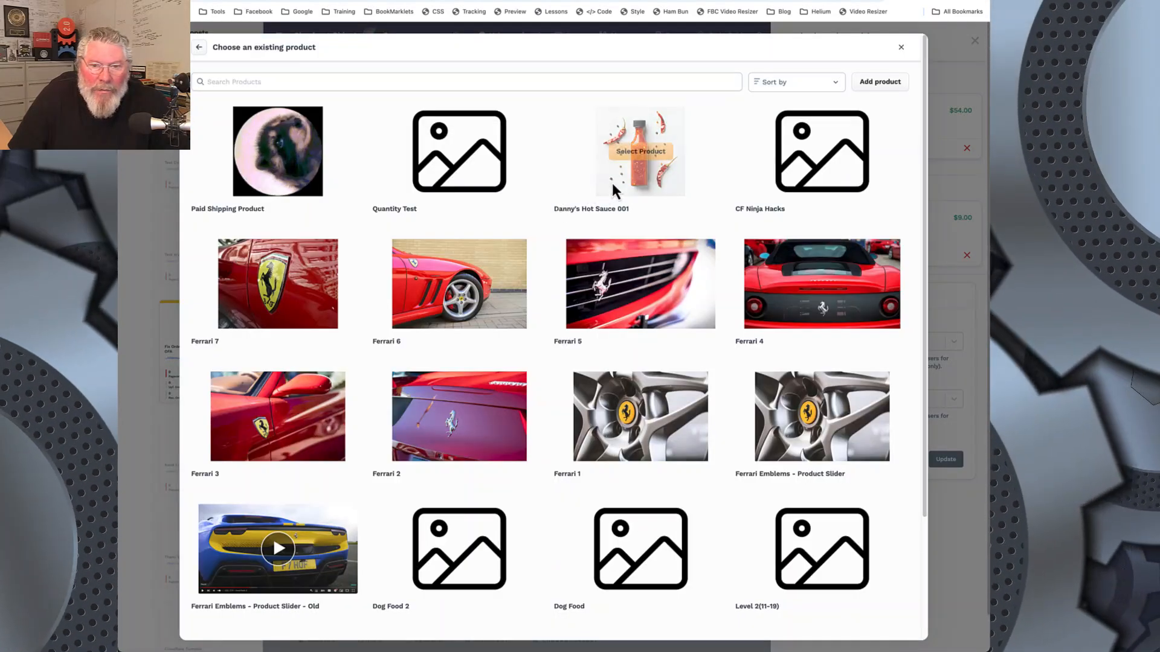
pyautogui.moveTo(640, 175)
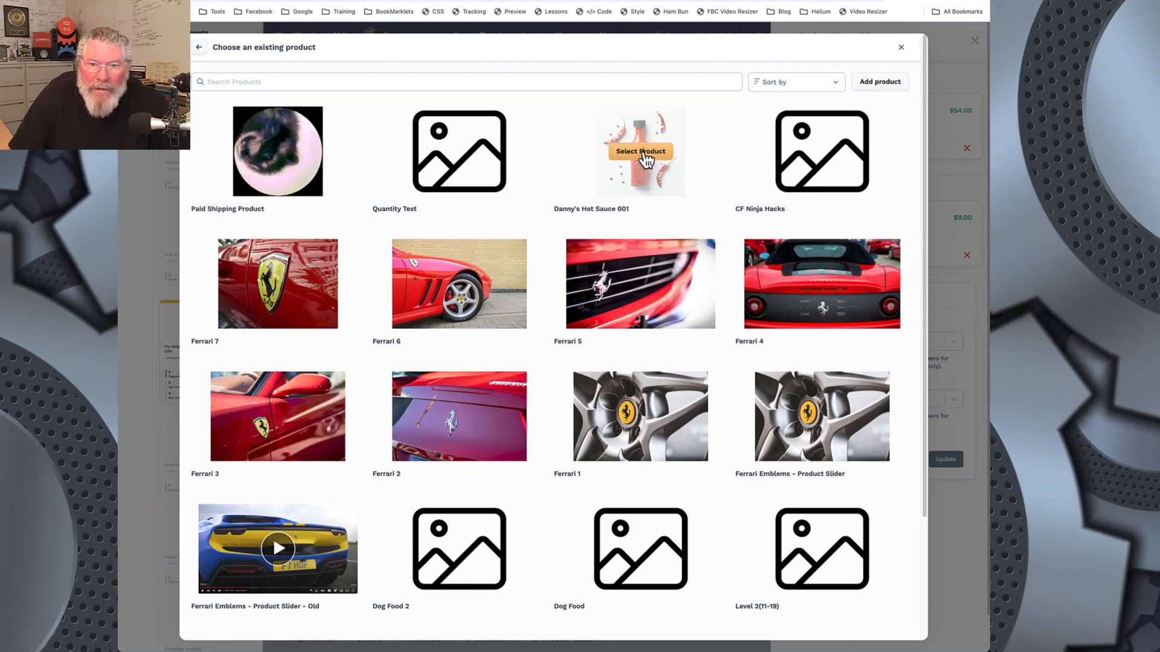
pyautogui.click(641, 153)
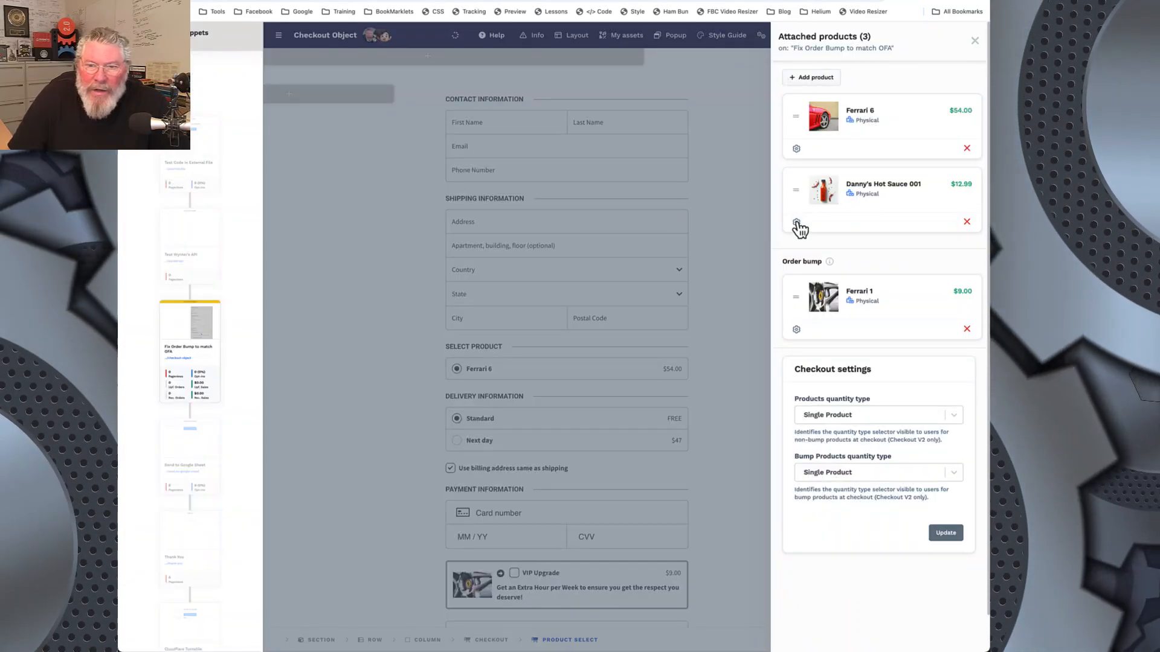
# Step: Mark Danny's Hot Sauce 001 as an order bump and update the included product
pyautogui.click(797, 223)
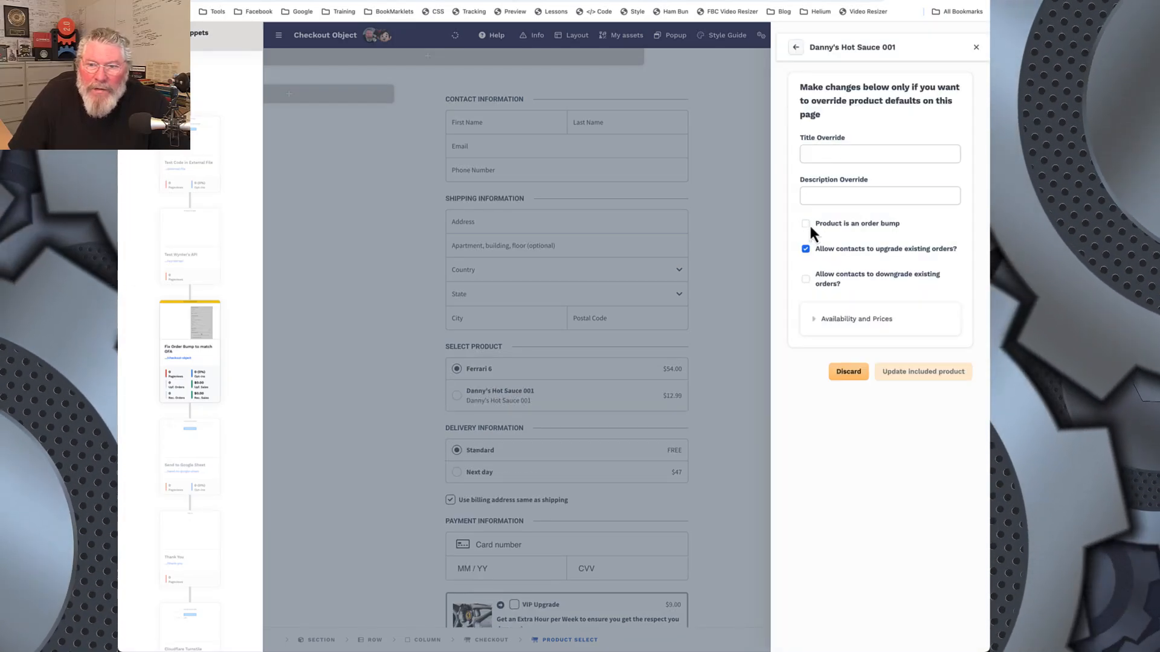
pyautogui.click(805, 223)
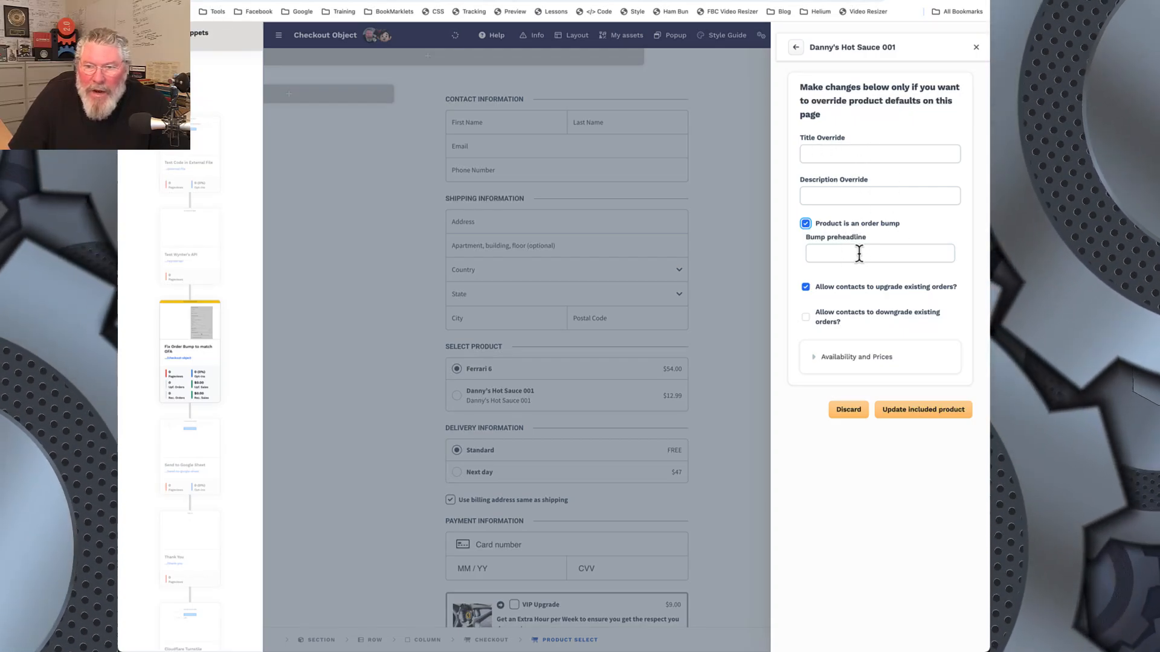
pyautogui.click(904, 414)
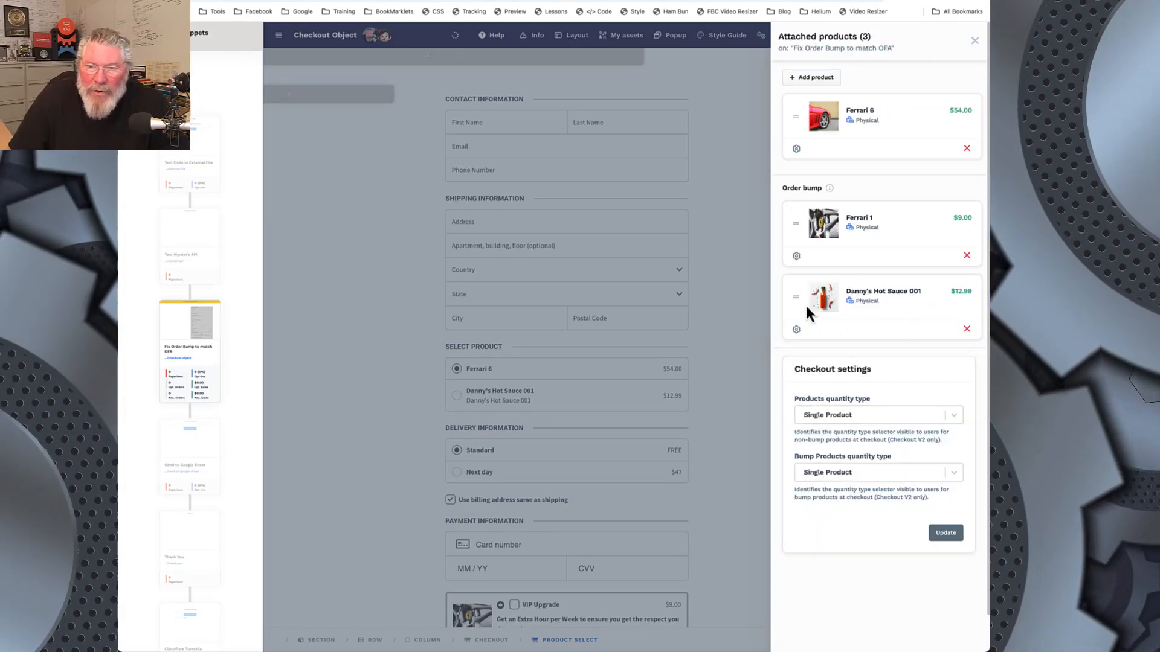
# Step: Check Ferrari 1's order bump options, and remove Danny's Hot Sauce 001 from the attached products
pyautogui.click(797, 257)
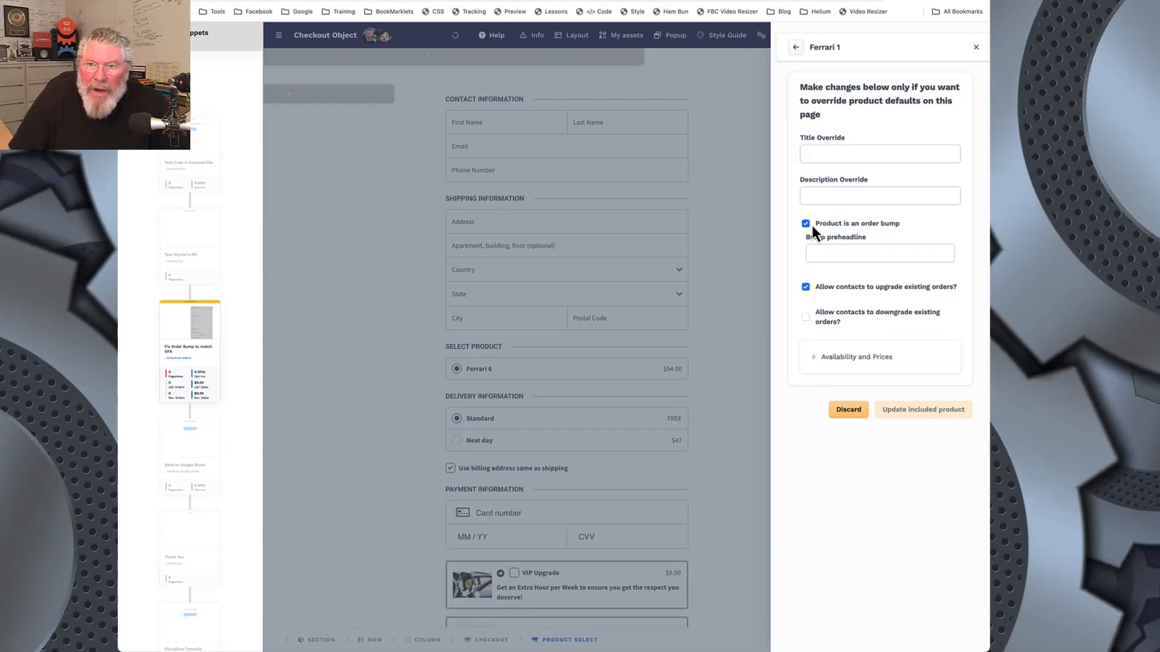
pyautogui.click(796, 47)
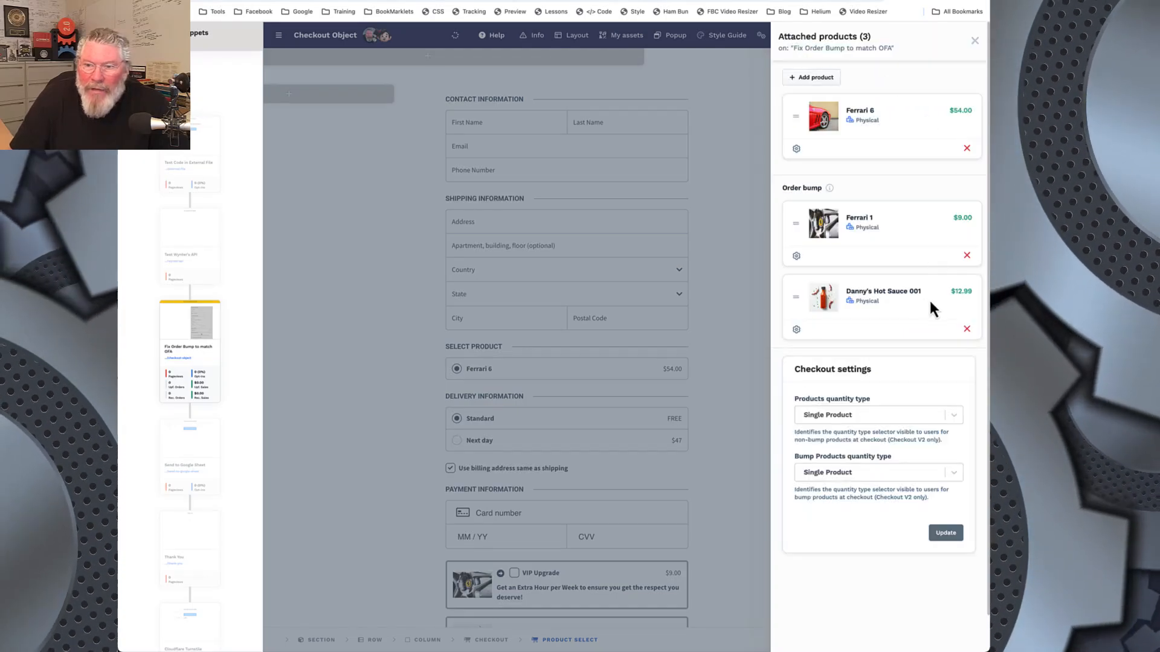
pyautogui.click(967, 328)
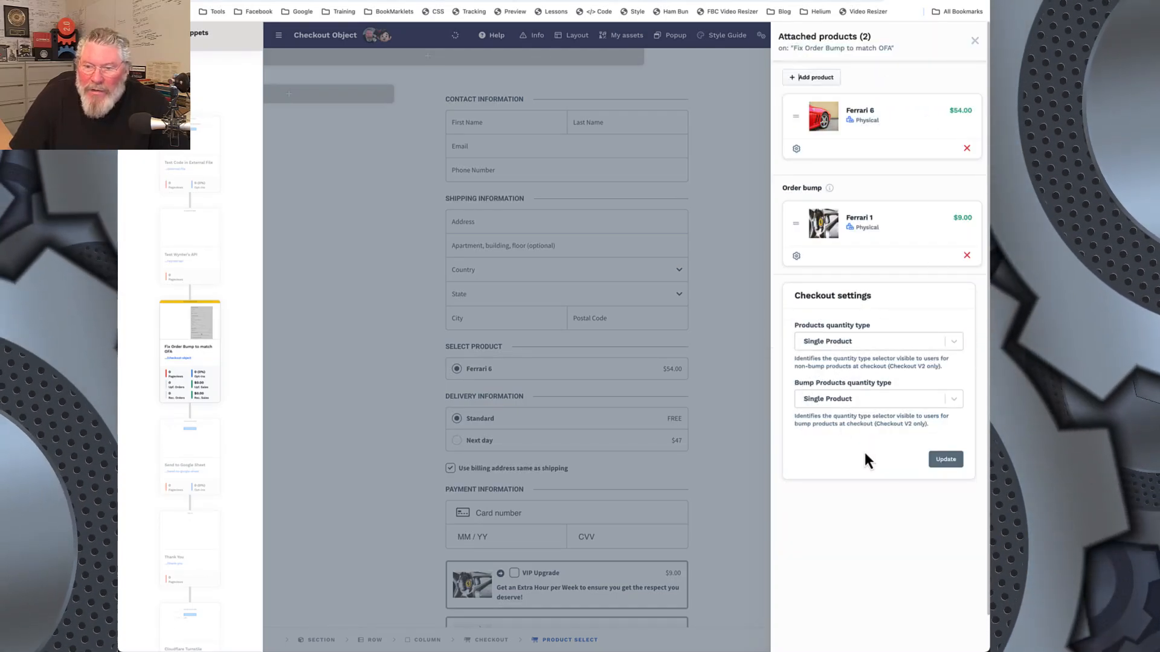
pyautogui.click(975, 43)
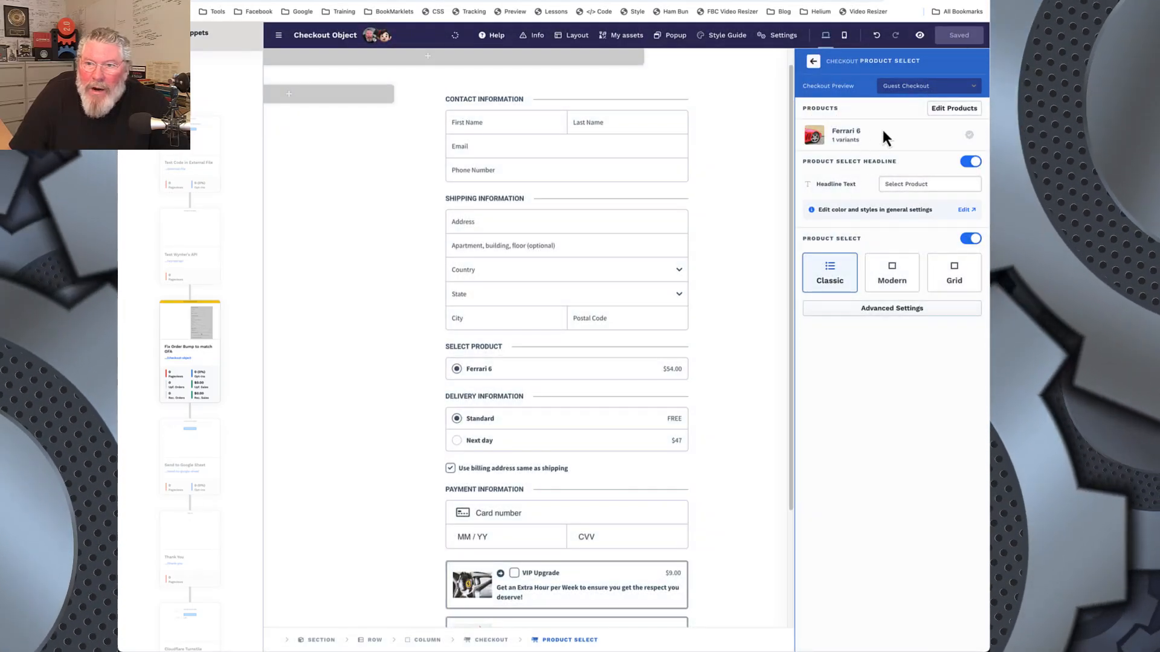
# Step: Open the checkout's order bump settings and review the products attached to the page
pyautogui.click(814, 63)
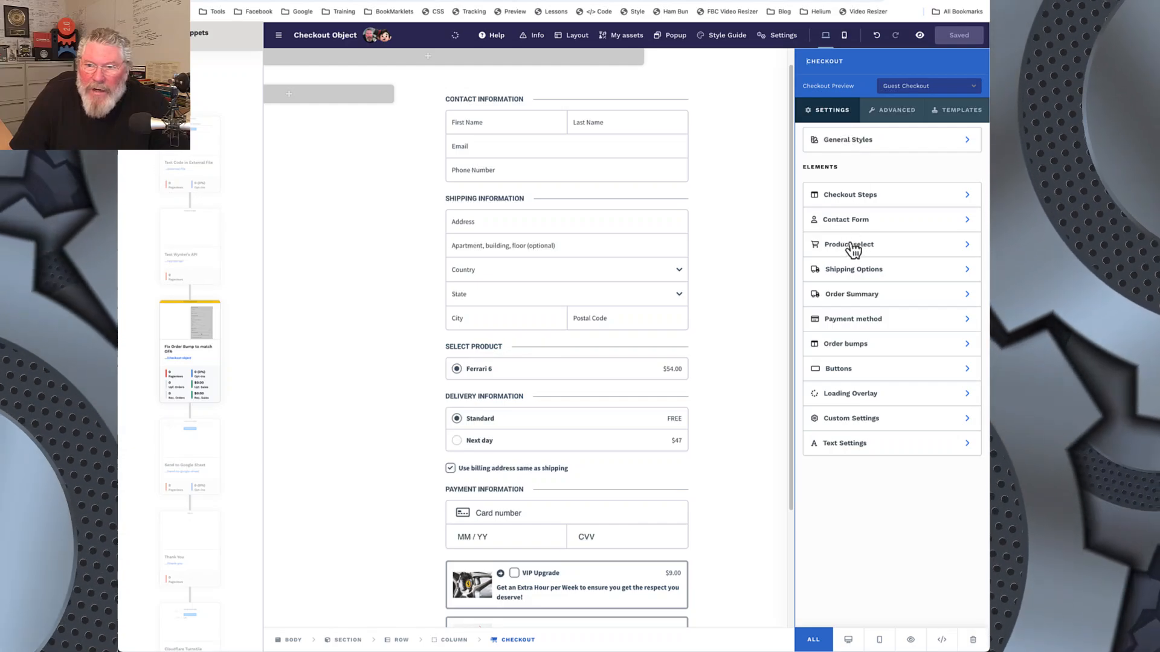
pyautogui.click(854, 344)
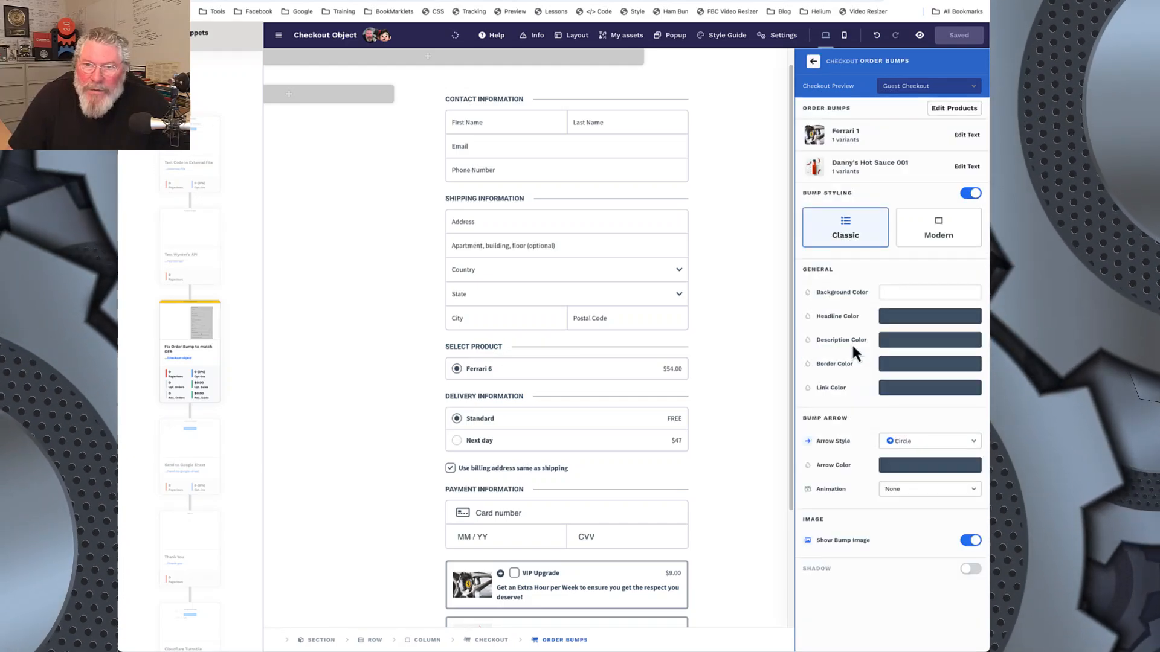
pyautogui.click(952, 109)
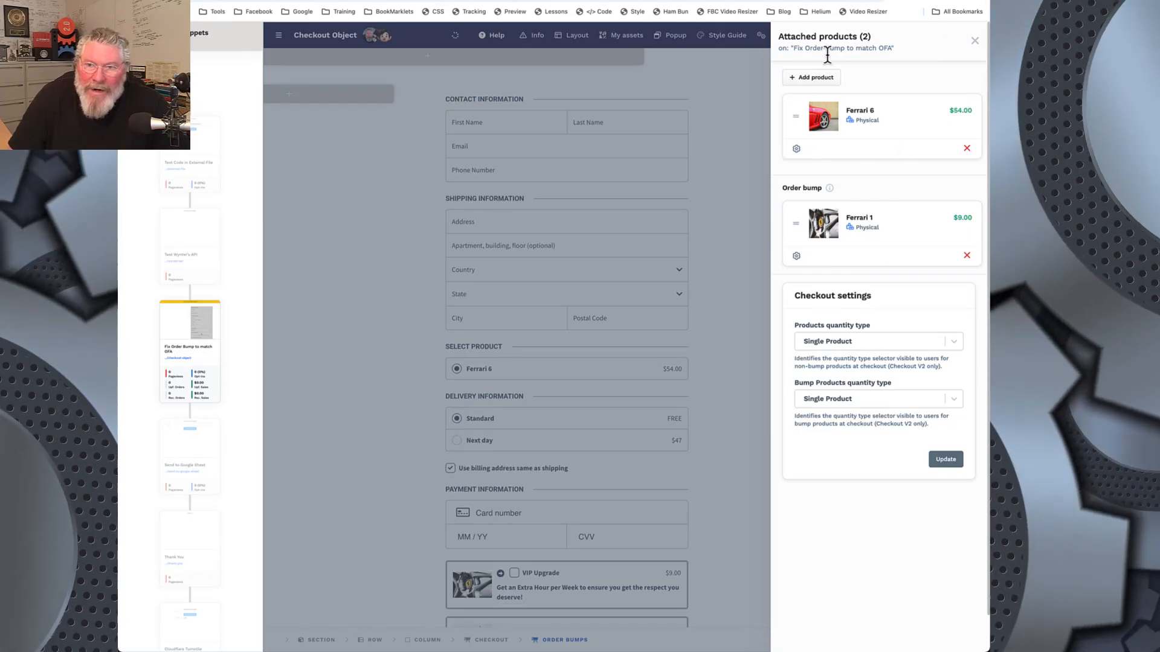
pyautogui.click(974, 40)
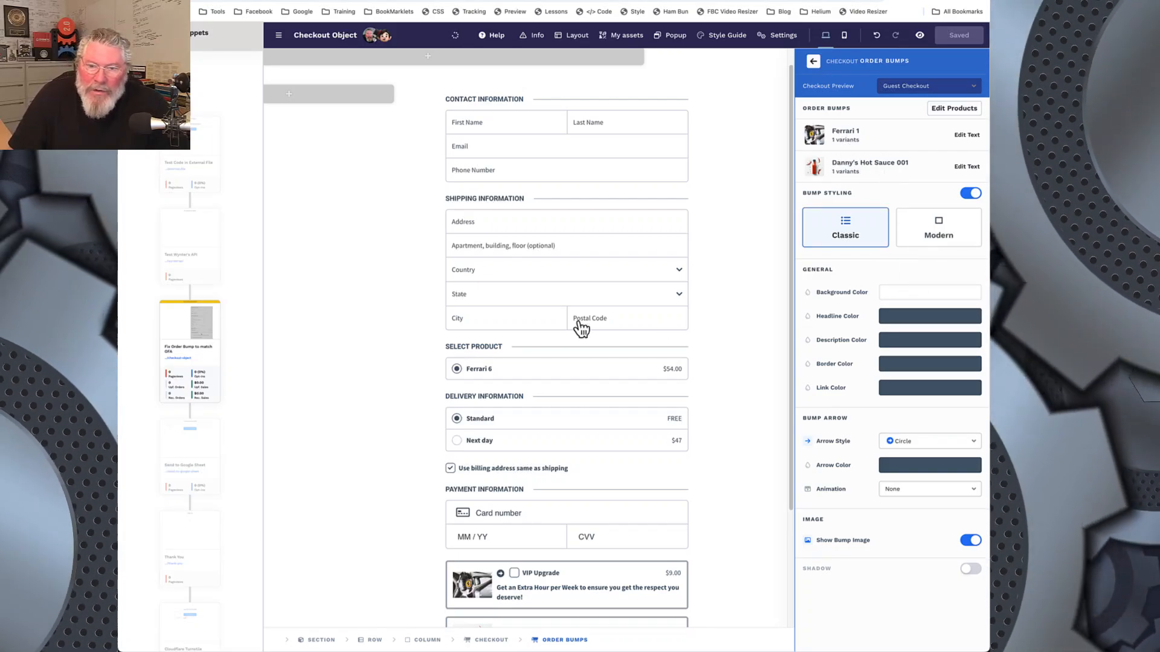
# Step: Try the Modern bump styling on the order bumps and return to Classic
pyautogui.scroll(-3, 561, 323)
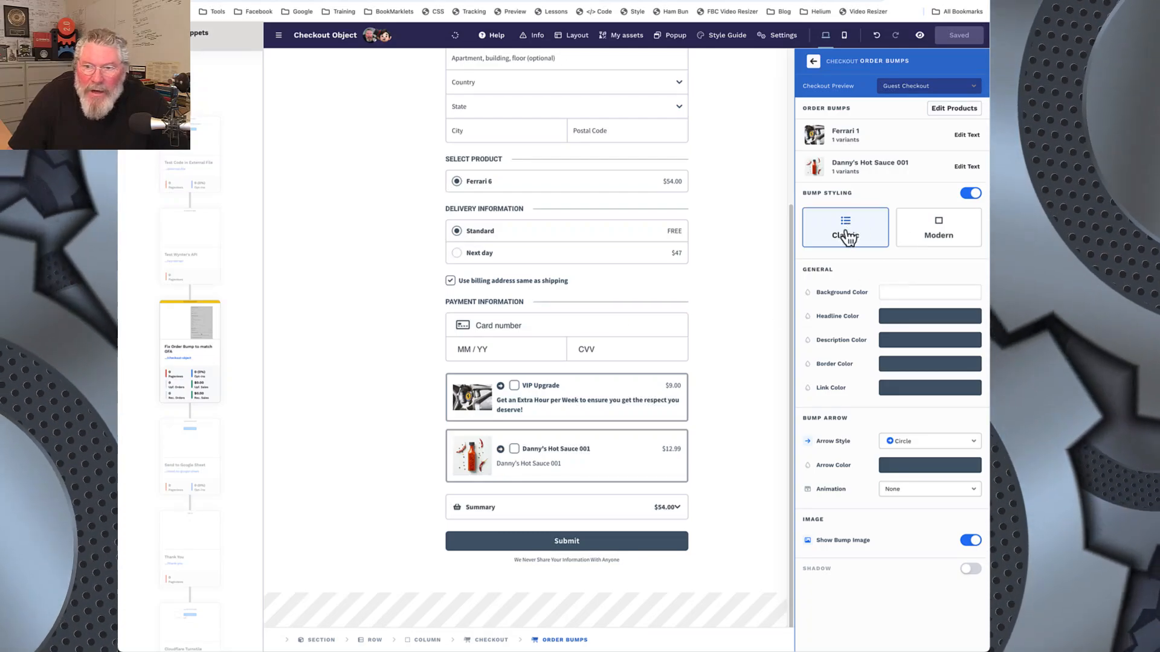
pyautogui.click(929, 238)
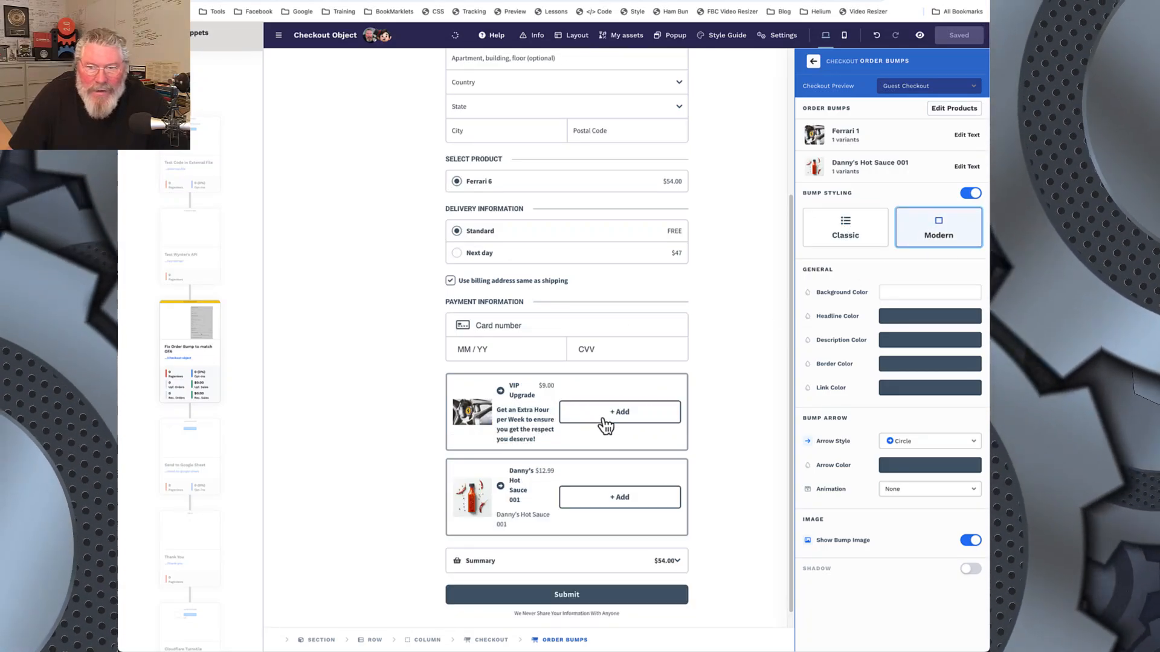
pyautogui.click(870, 235)
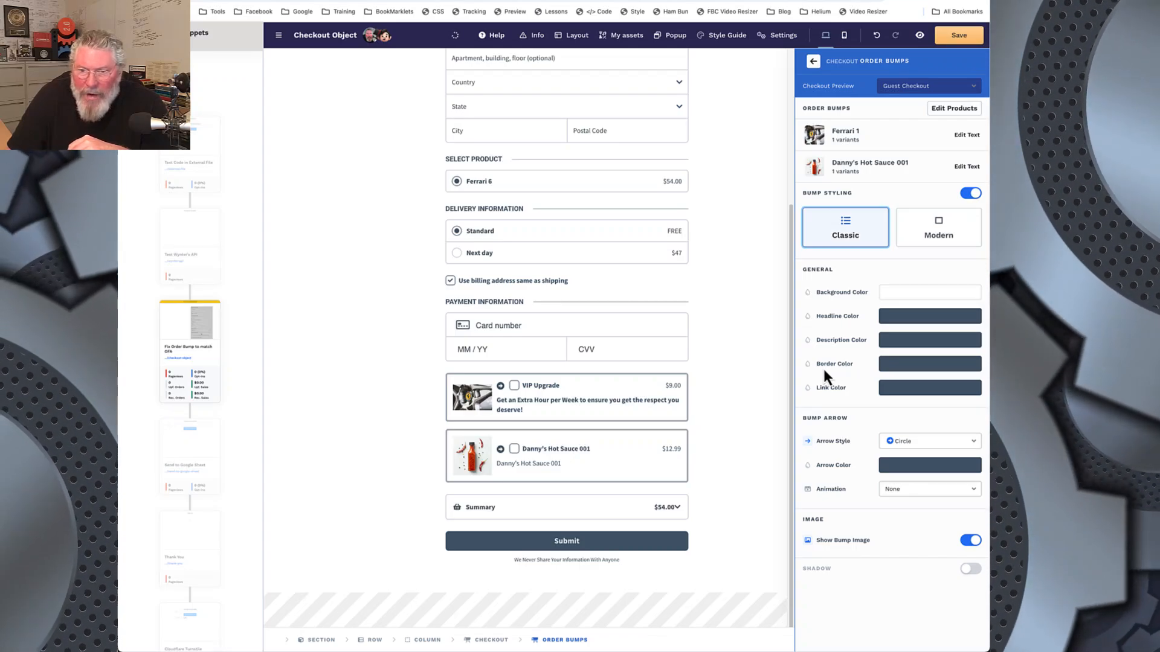
# Step: Set the order bump border color to white (ffffff)
pyautogui.click(896, 366)
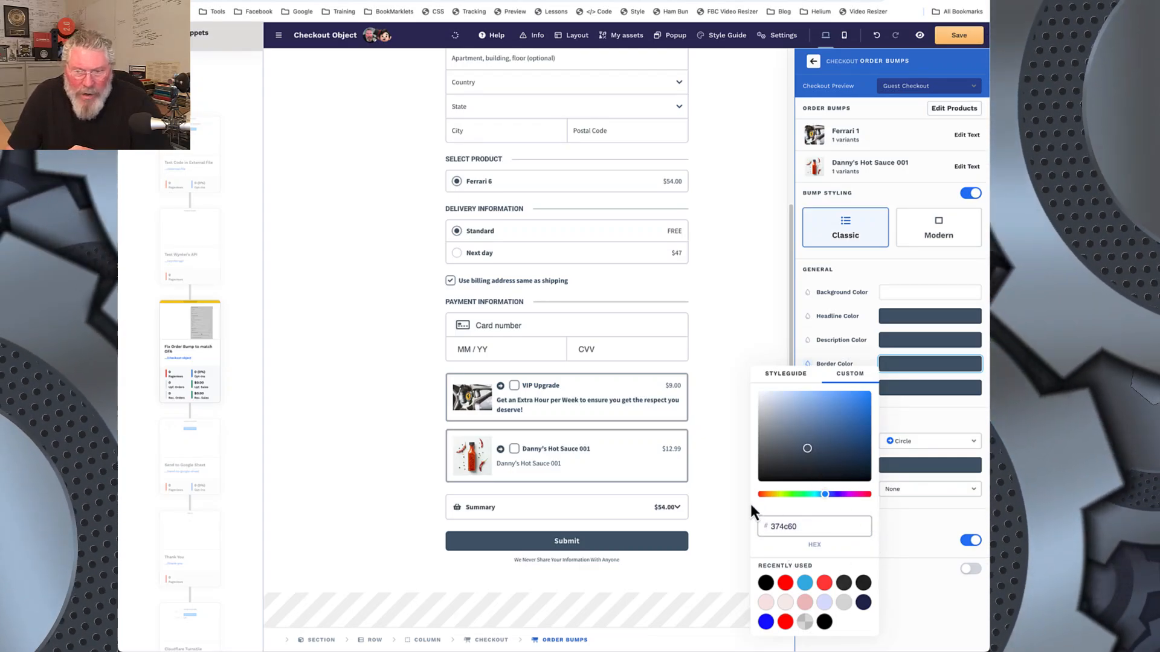
pyautogui.moveTo(806, 448); pyautogui.dragTo(734, 379)
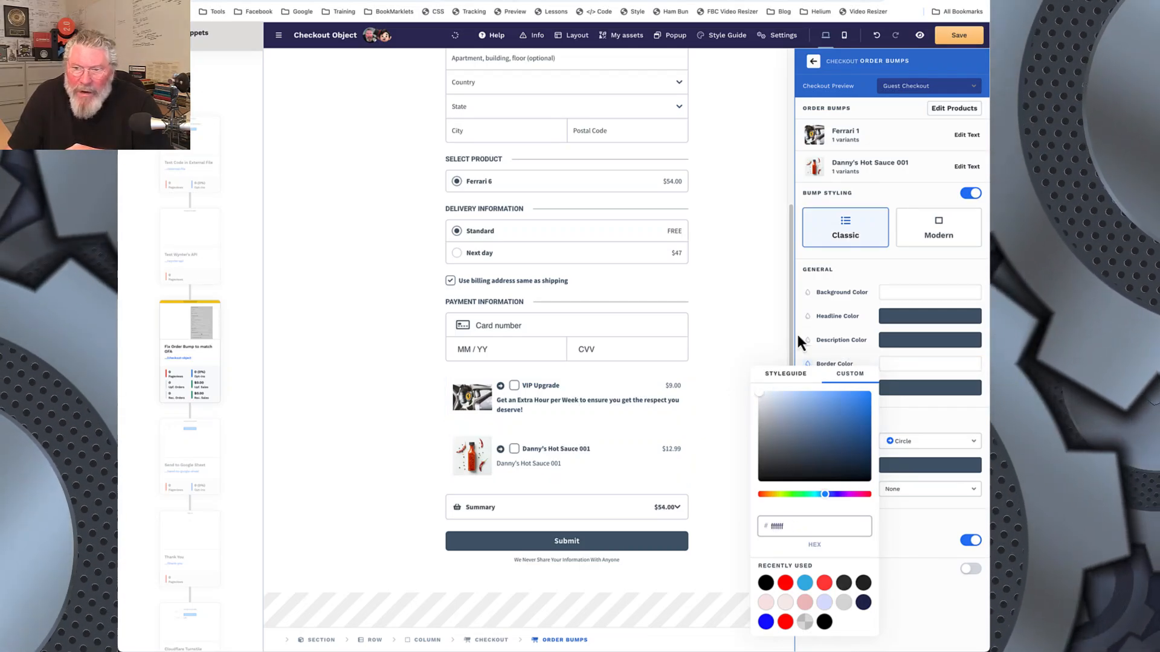
pyautogui.click(858, 284)
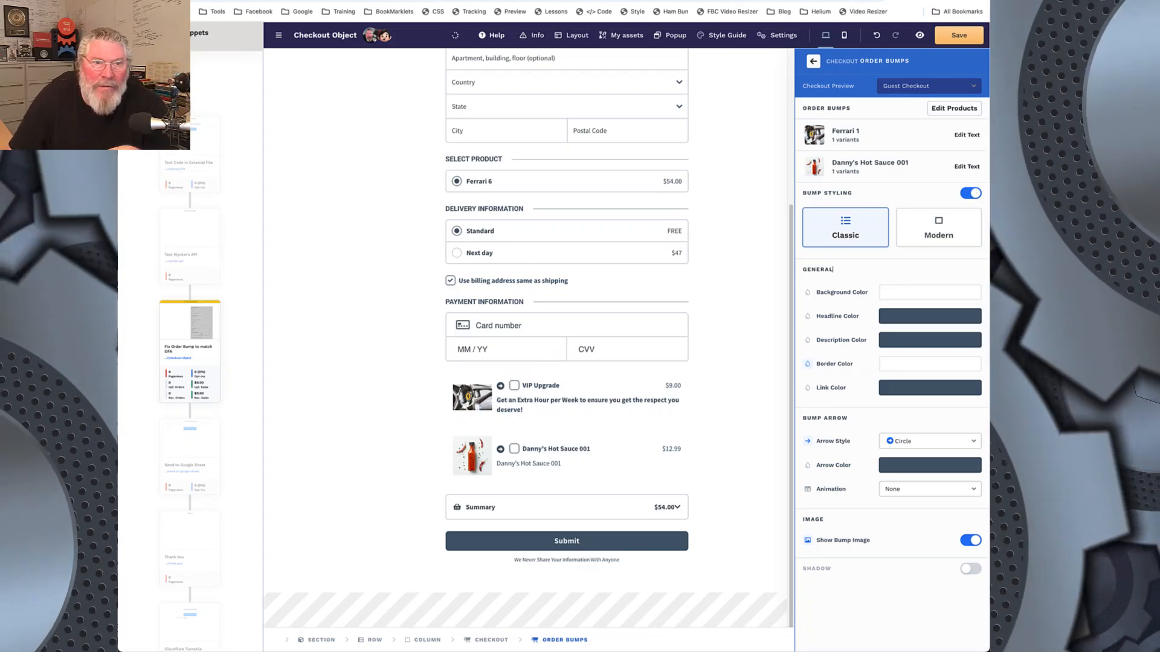
# Step: Check the reference photo of the order bump, and try the None arrow style before returning to Circle
pyautogui.click(272, 1)
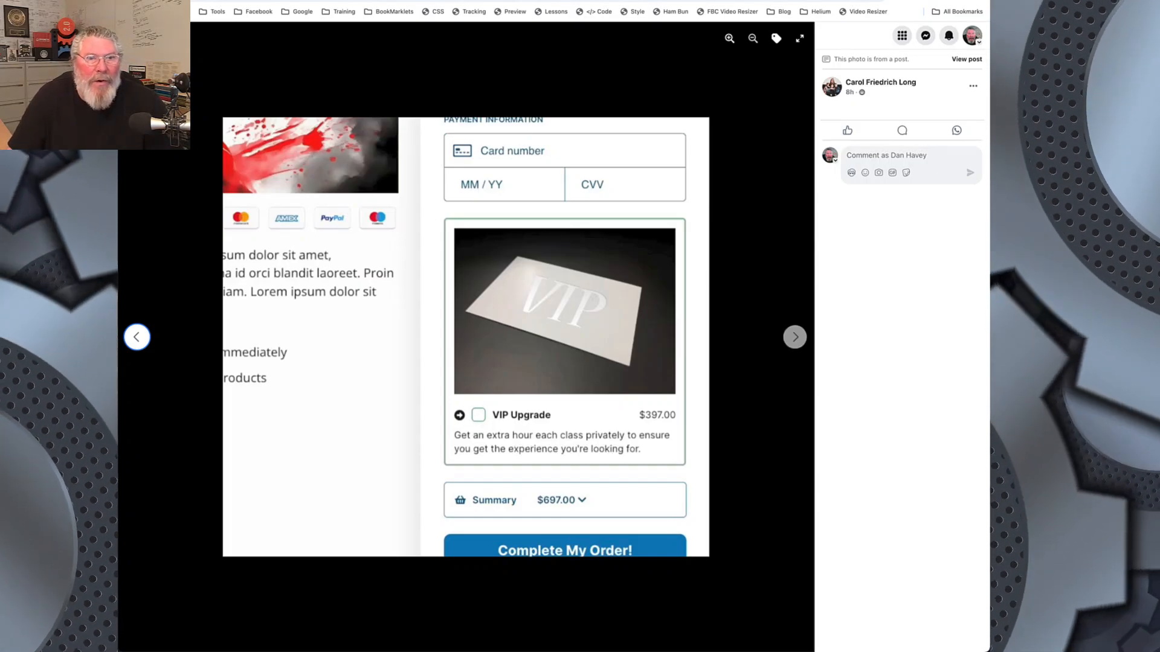
pyautogui.click(317, 2)
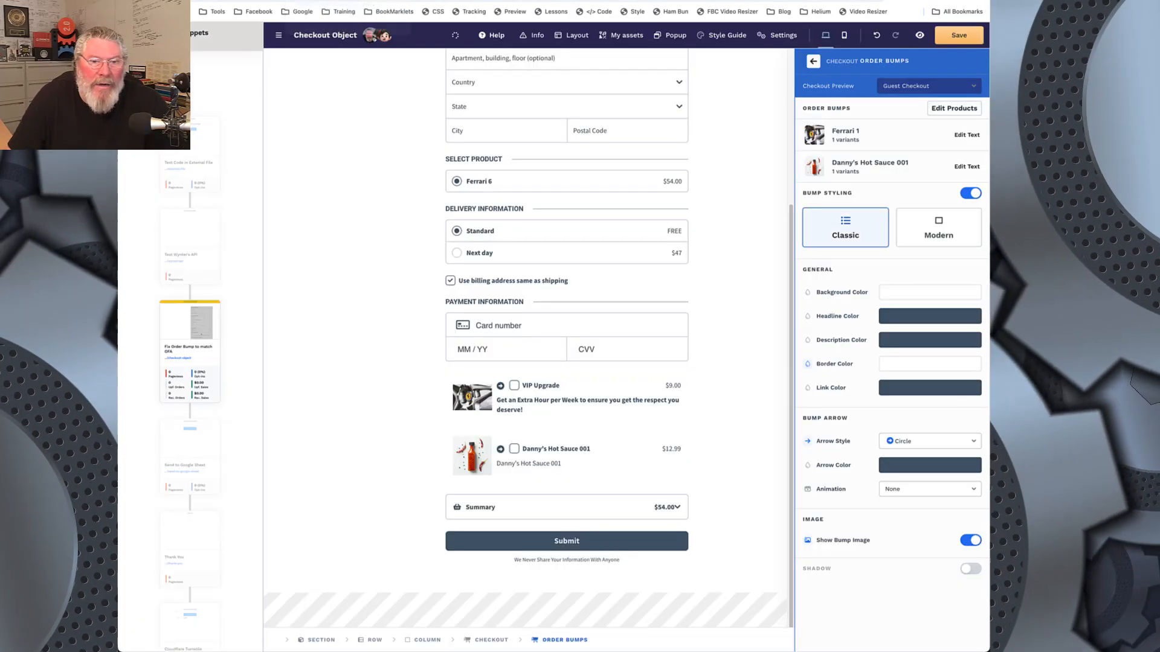
pyautogui.click(921, 444)
pyautogui.click(900, 456)
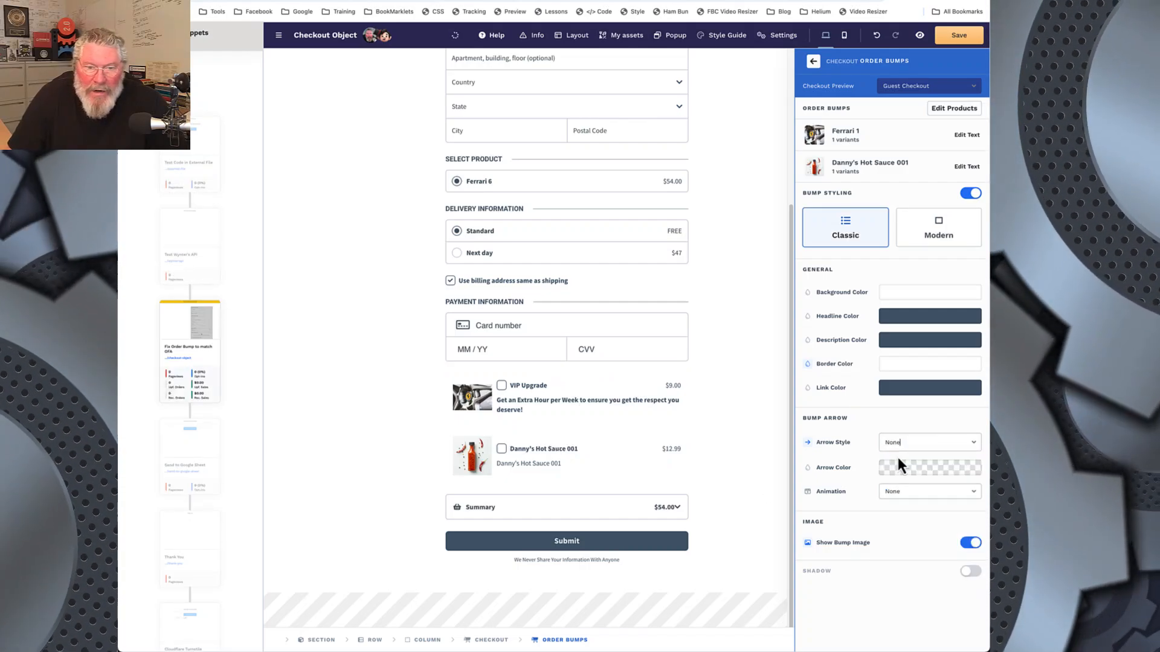
pyautogui.click(894, 447)
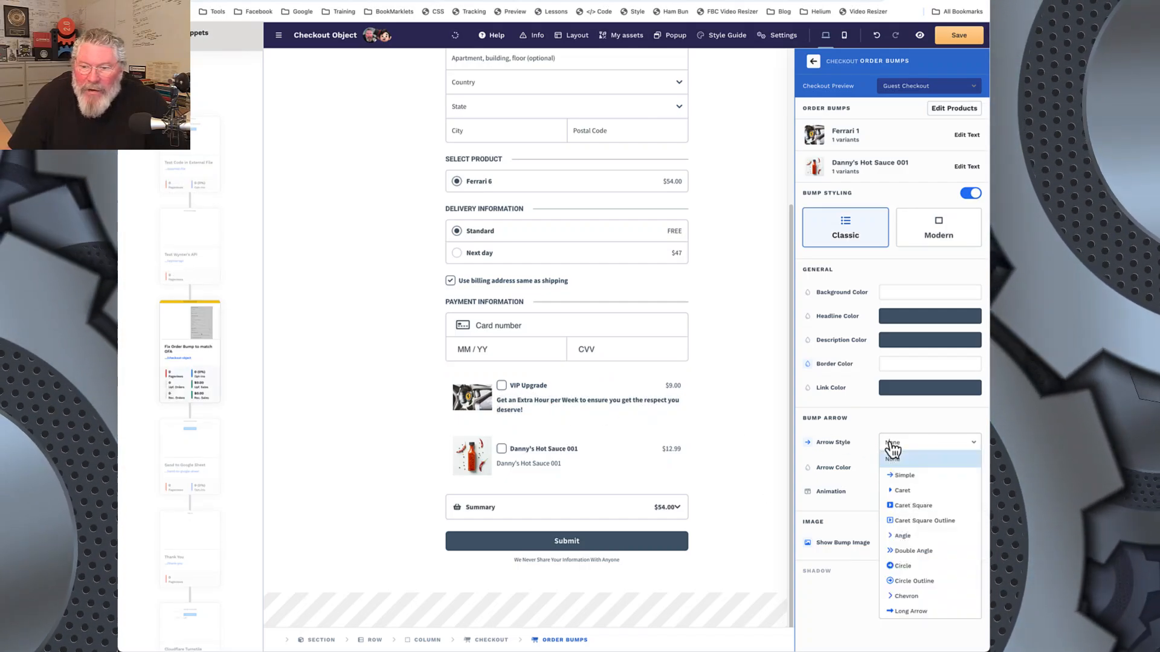
pyautogui.click(904, 568)
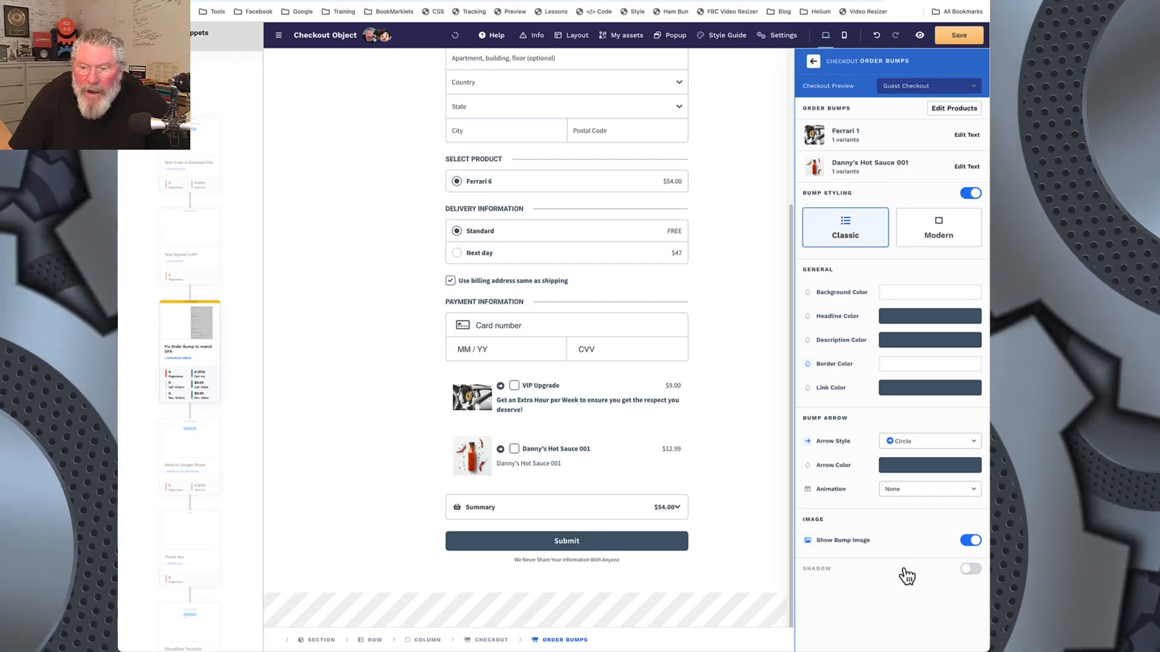
# Step: Try hiding the bump image and disabling bump styling, restoring each setting
pyautogui.click(969, 540)
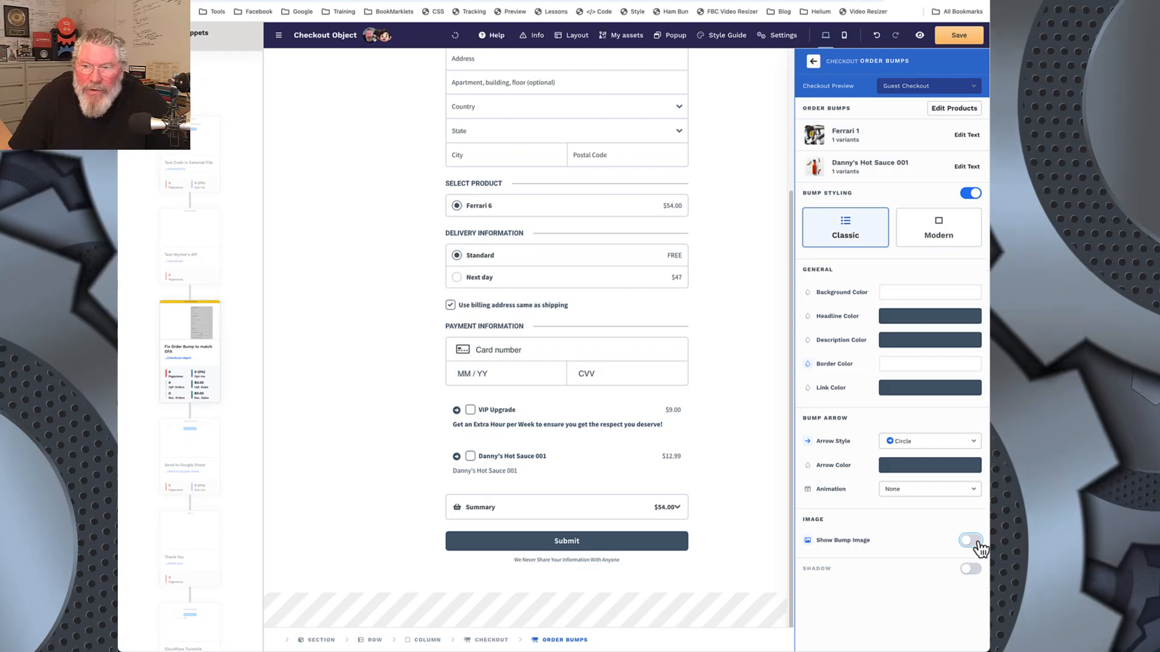
pyautogui.click(971, 540)
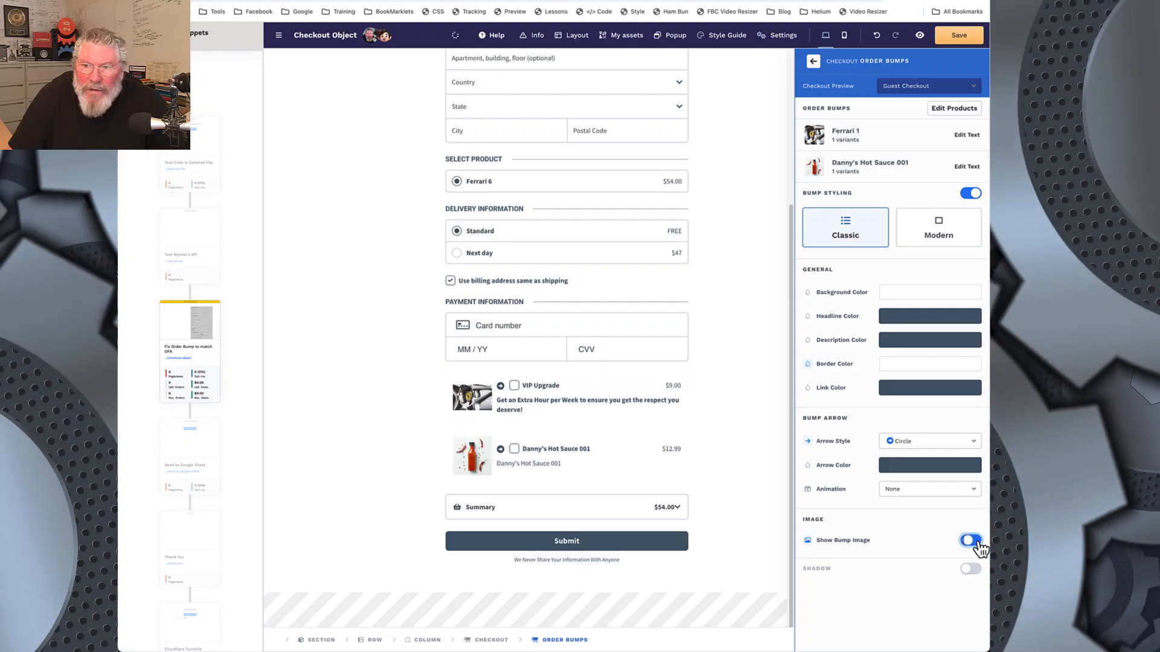
pyautogui.click(971, 195)
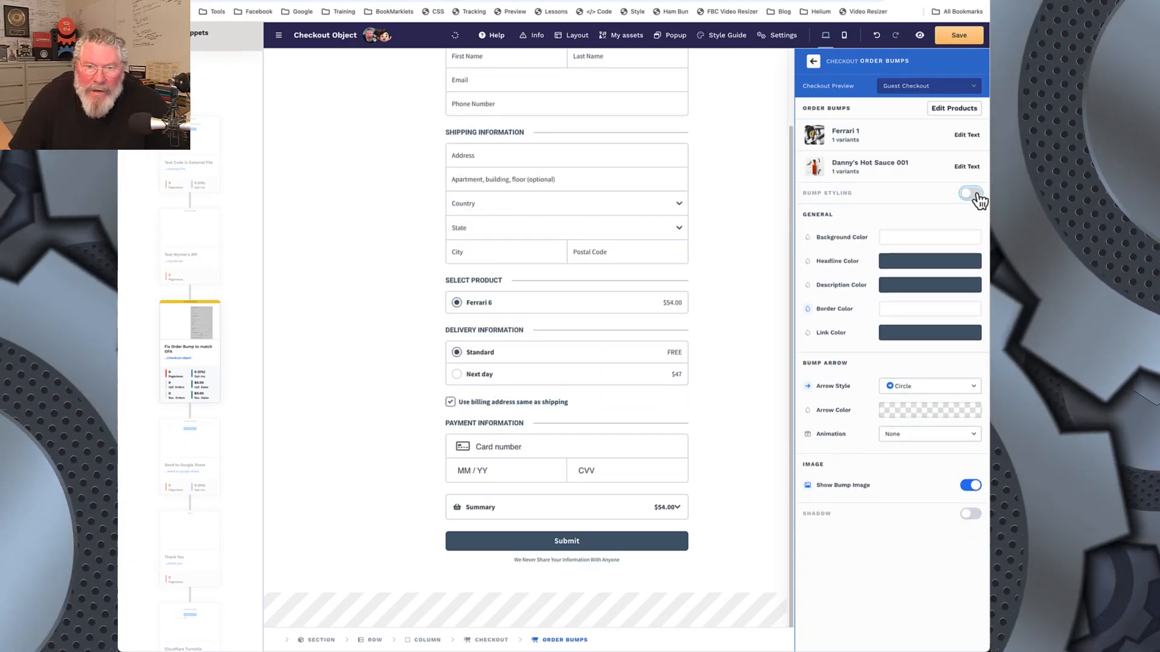
pyautogui.click(970, 194)
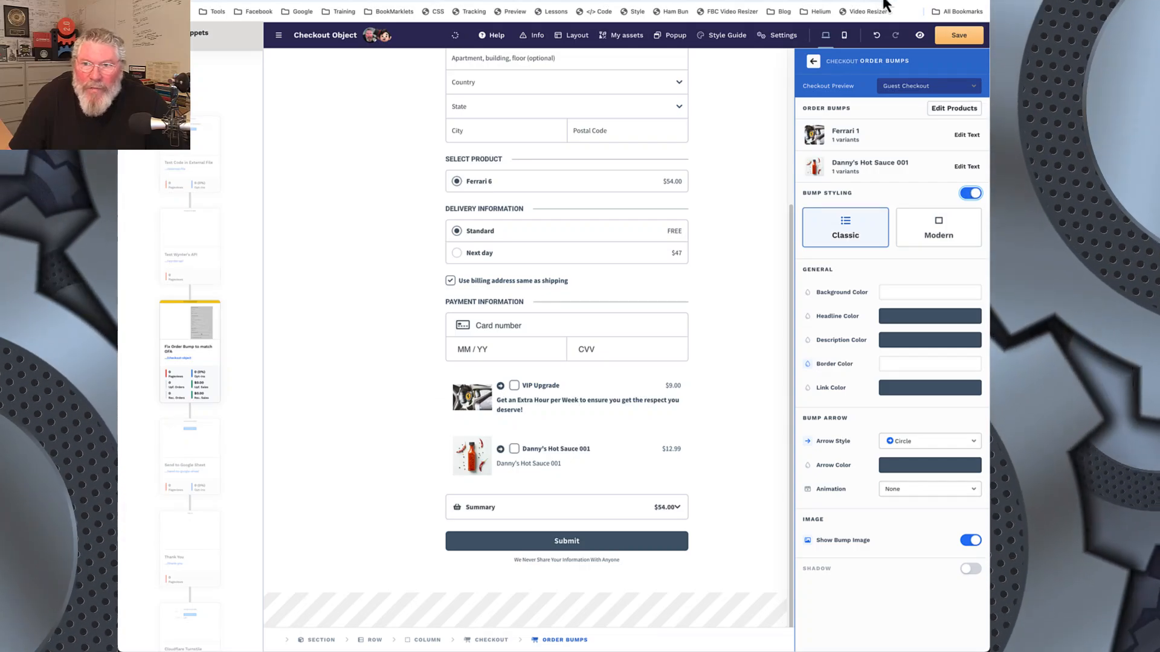
# Step: Save the checkout page and open its preview at the VIP Upgrade order bump
pyautogui.click(956, 37)
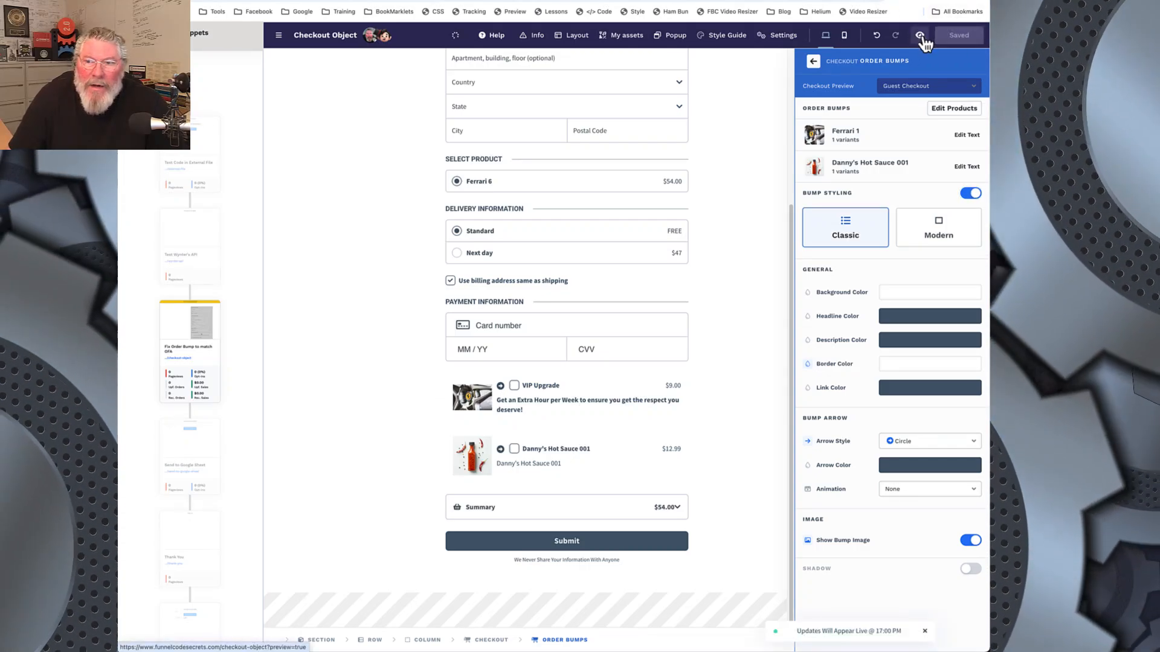
pyautogui.click(921, 36)
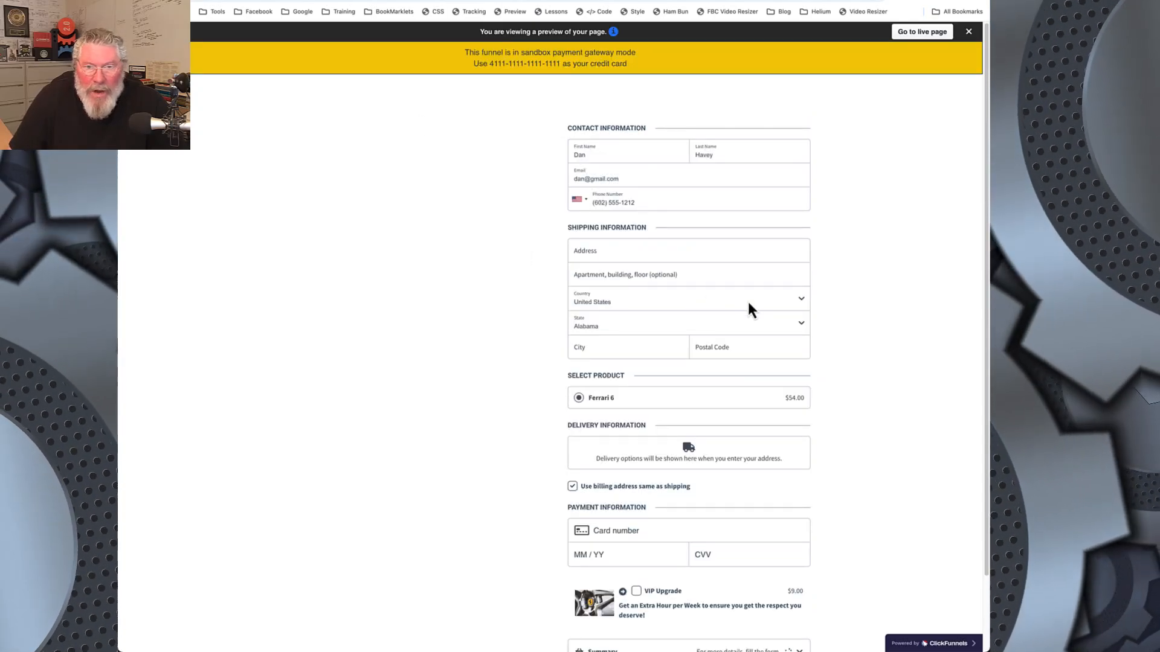
pyautogui.scroll(-2, 748, 300)
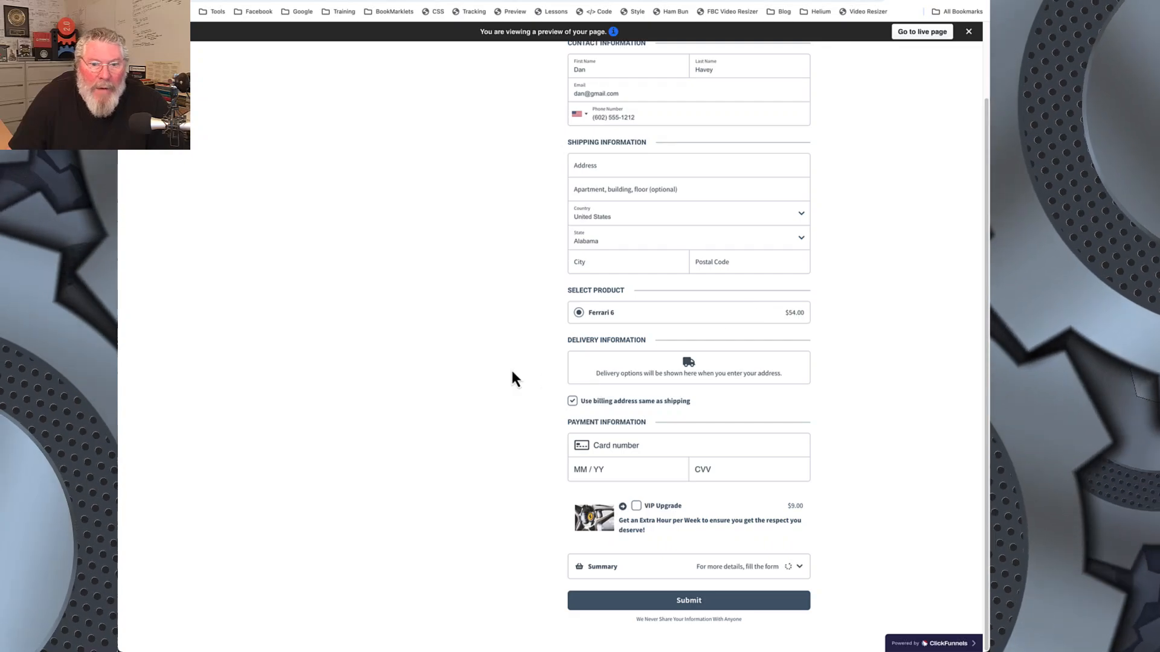
# Step: Inspect the VIP Upgrade order bump's elProductLayoutBorder element in the developer tools, keeping the bump in view
pyautogui.rightClick(589, 499)
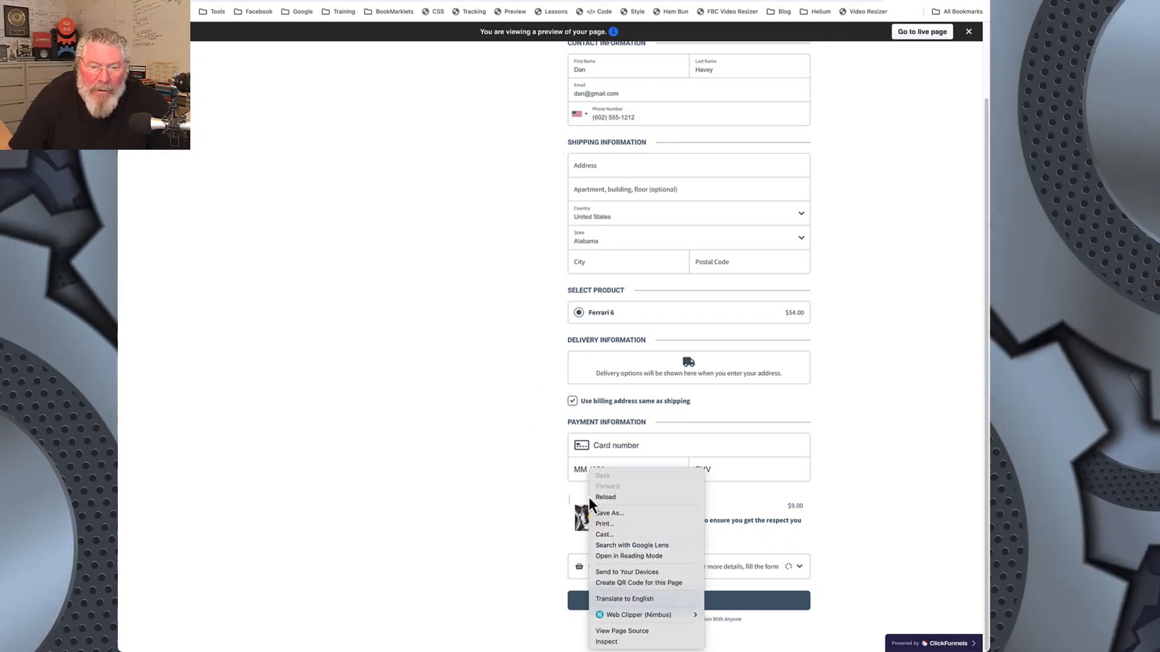
pyautogui.click(609, 642)
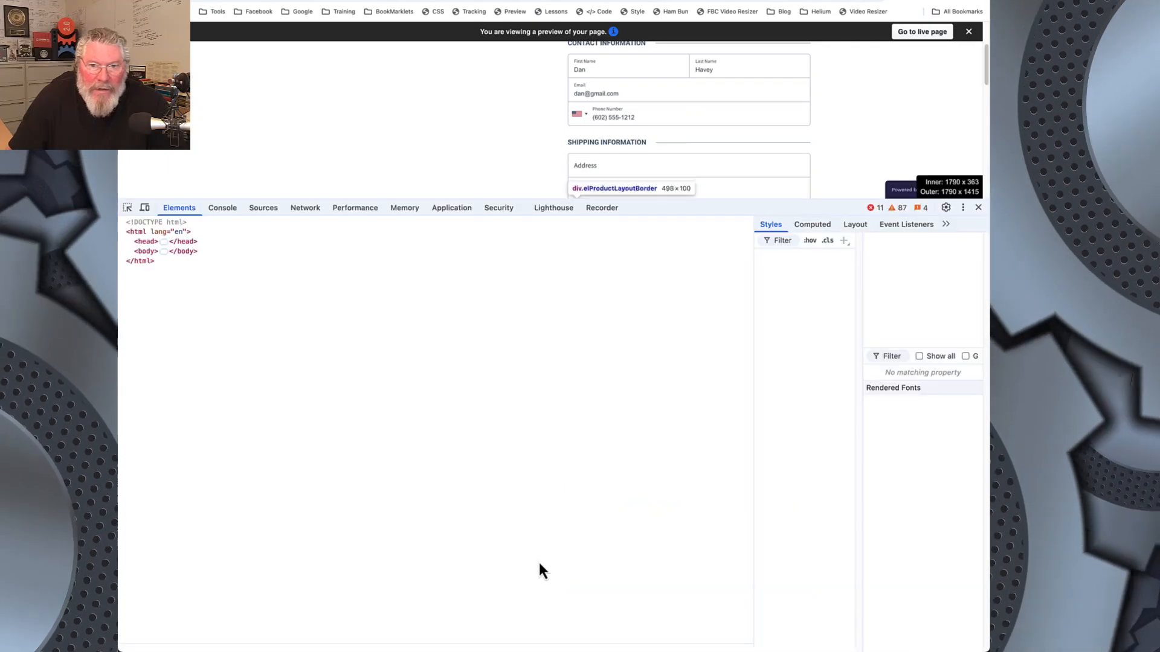
pyautogui.scroll(-5, 534, 67)
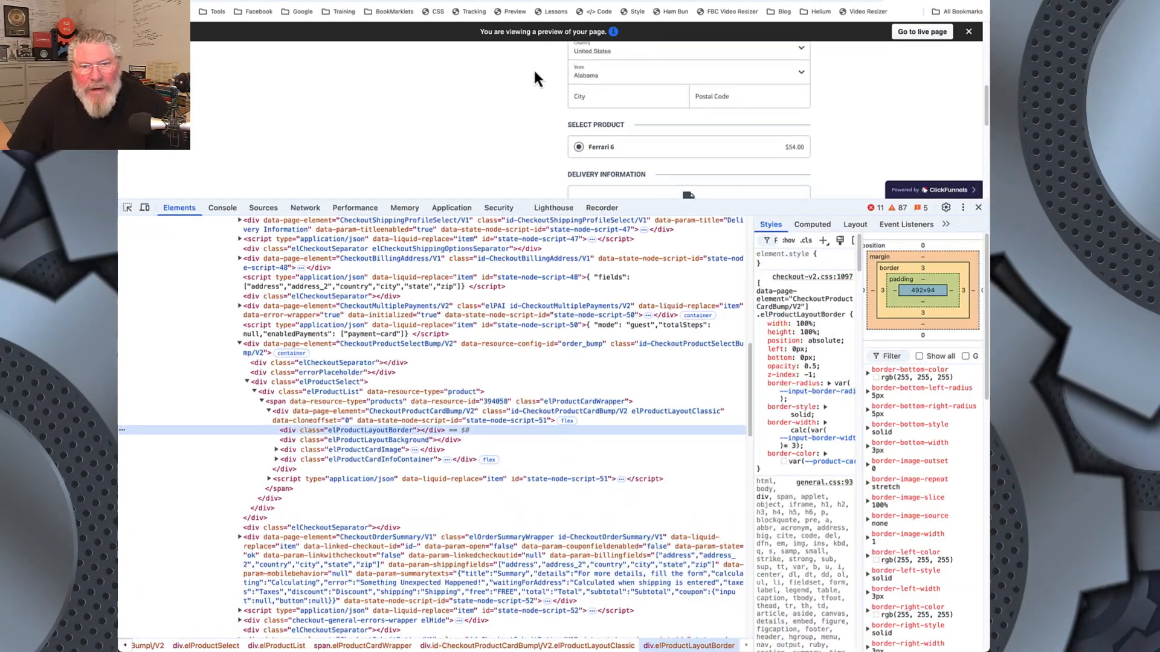
pyautogui.scroll(-1, 534, 67)
pyautogui.scroll(-2, 534, 81)
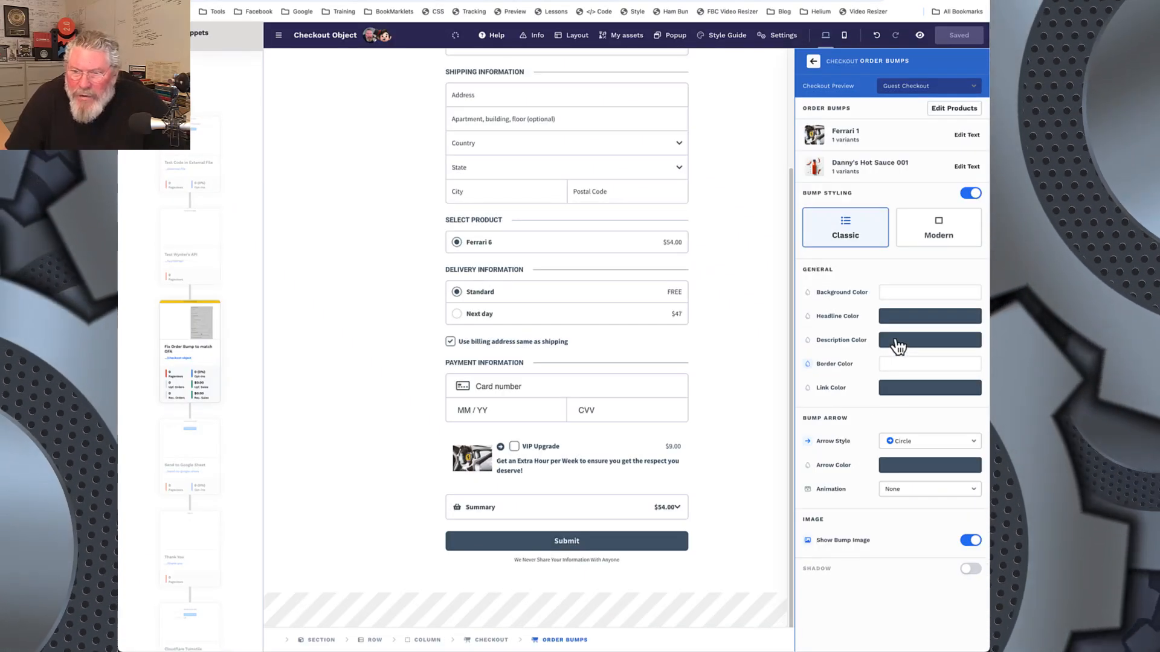
# Step: Set the order bump border color to the dark slate style guide swatch
pyautogui.click(894, 369)
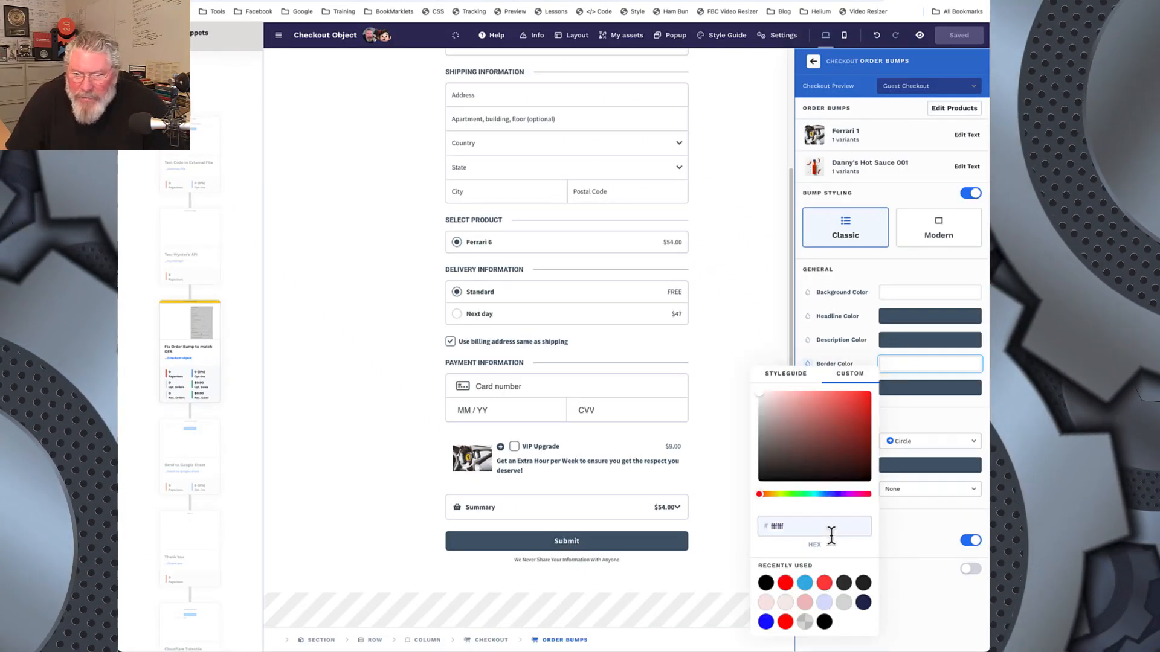
pyautogui.click(796, 376)
pyautogui.click(860, 402)
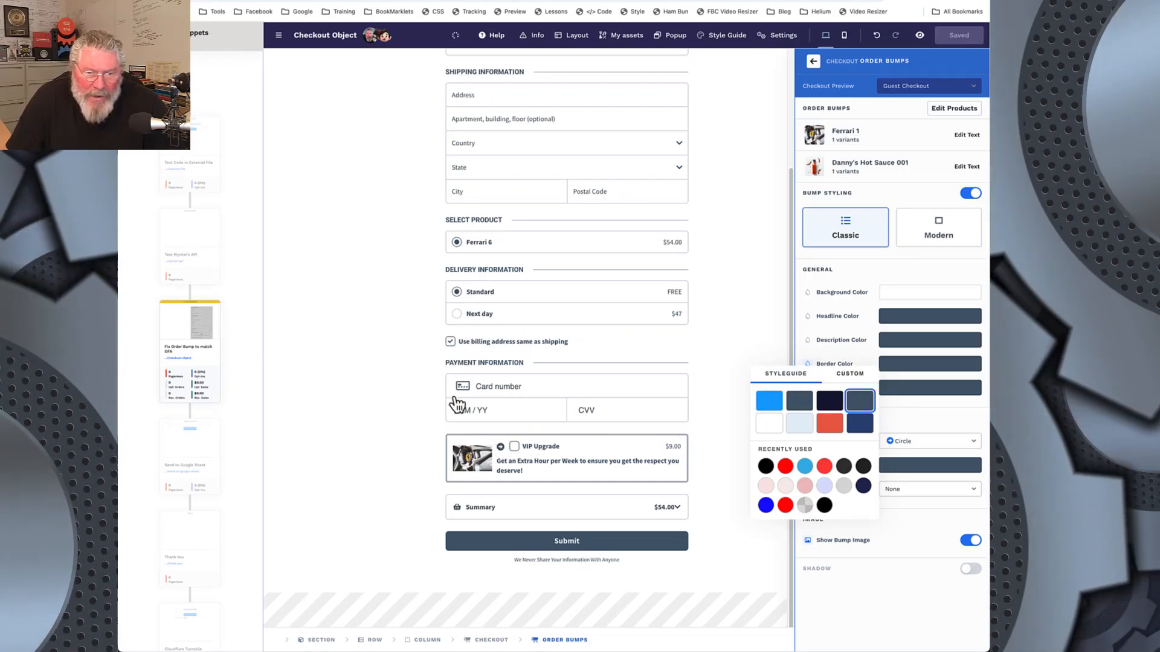
pyautogui.click(885, 276)
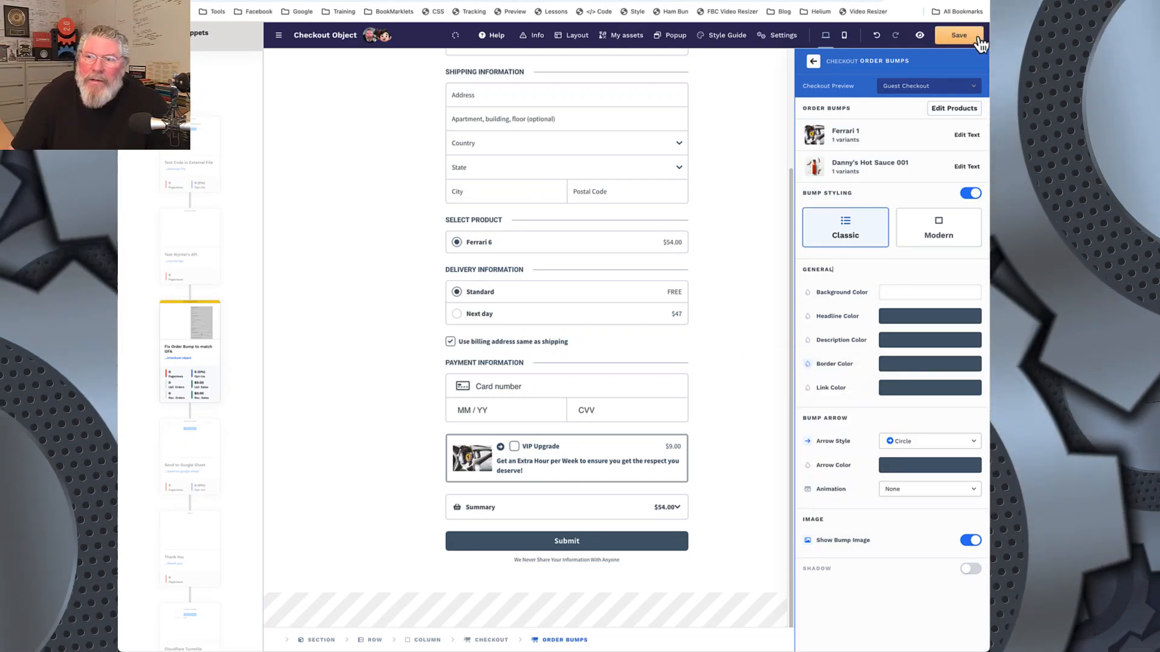
# Step: Save the page and reload the checkout preview with the new bump border
pyautogui.click(958, 36)
pyautogui.hotkey('ctrl', 'Tab')
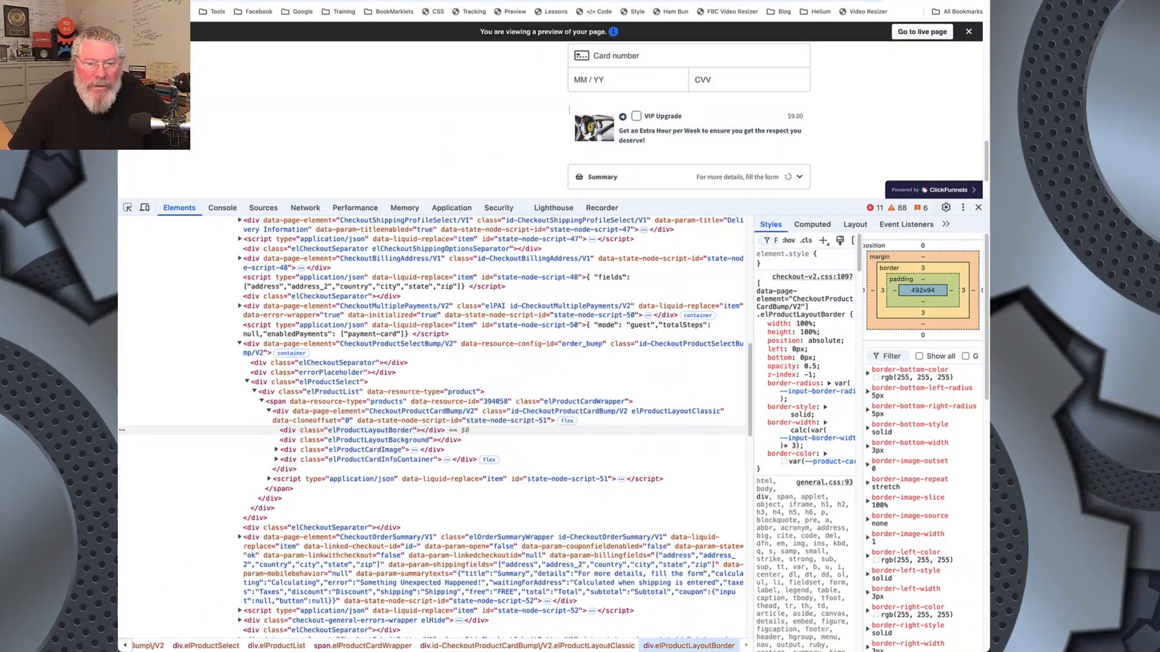
pyautogui.hotkey('ctrl', 'r')
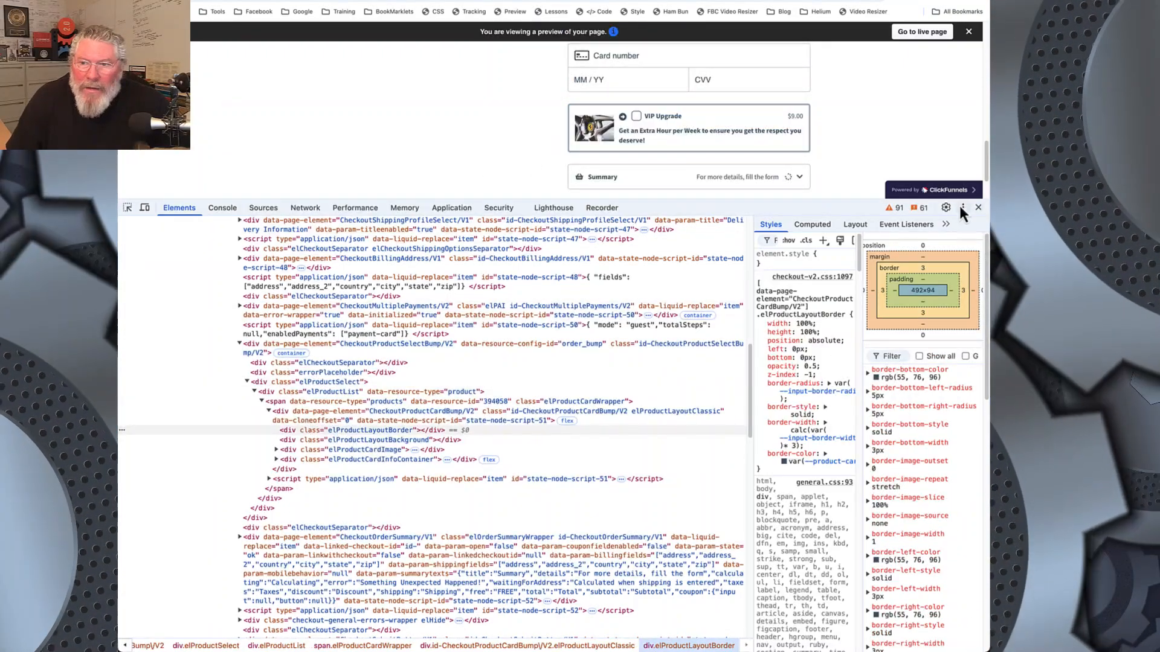
# Step: Dock the developer tools on the left side of the page and bring the element code into view
pyautogui.click(962, 208)
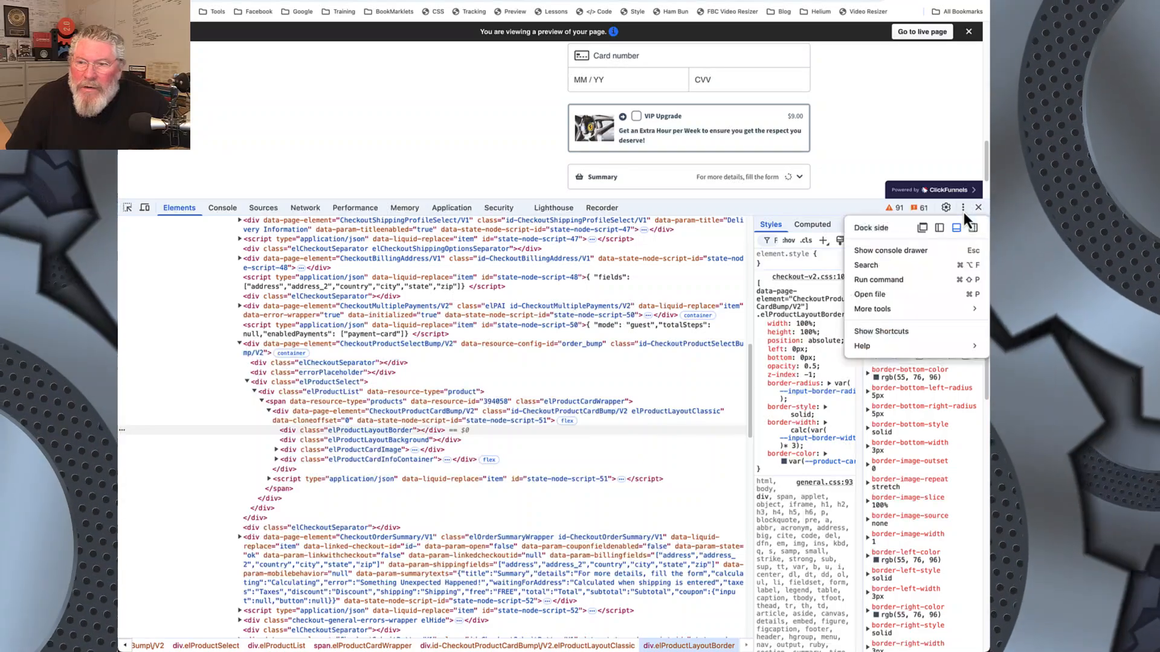
pyautogui.click(939, 228)
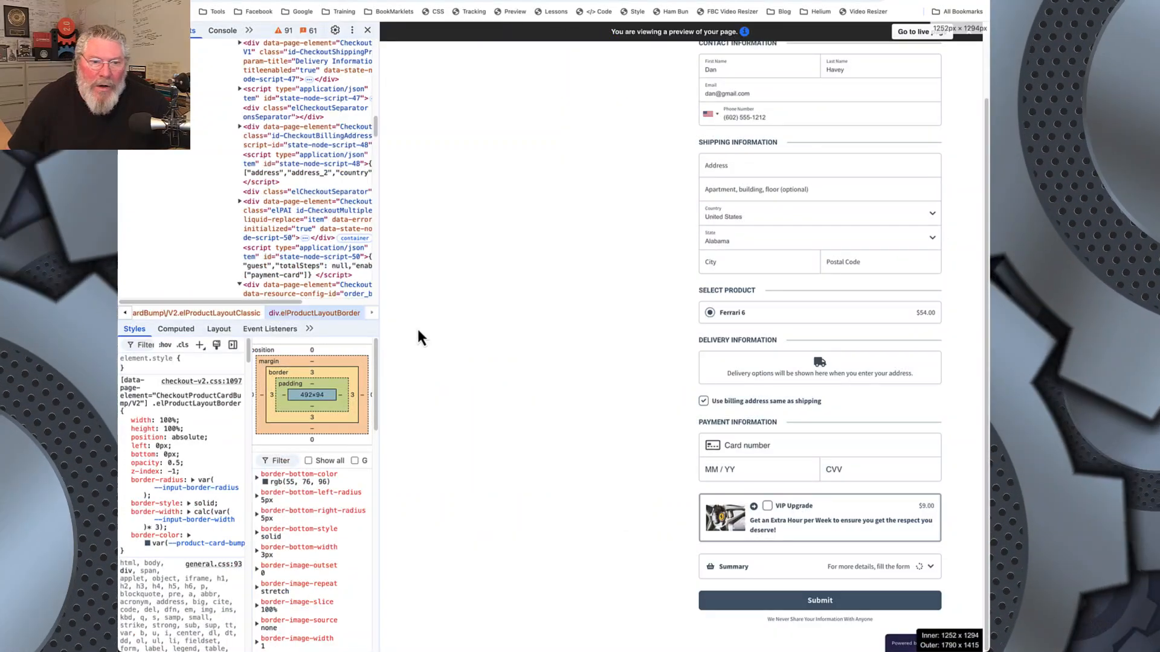
pyautogui.moveTo(262, 301); pyautogui.dragTo(346, 310)
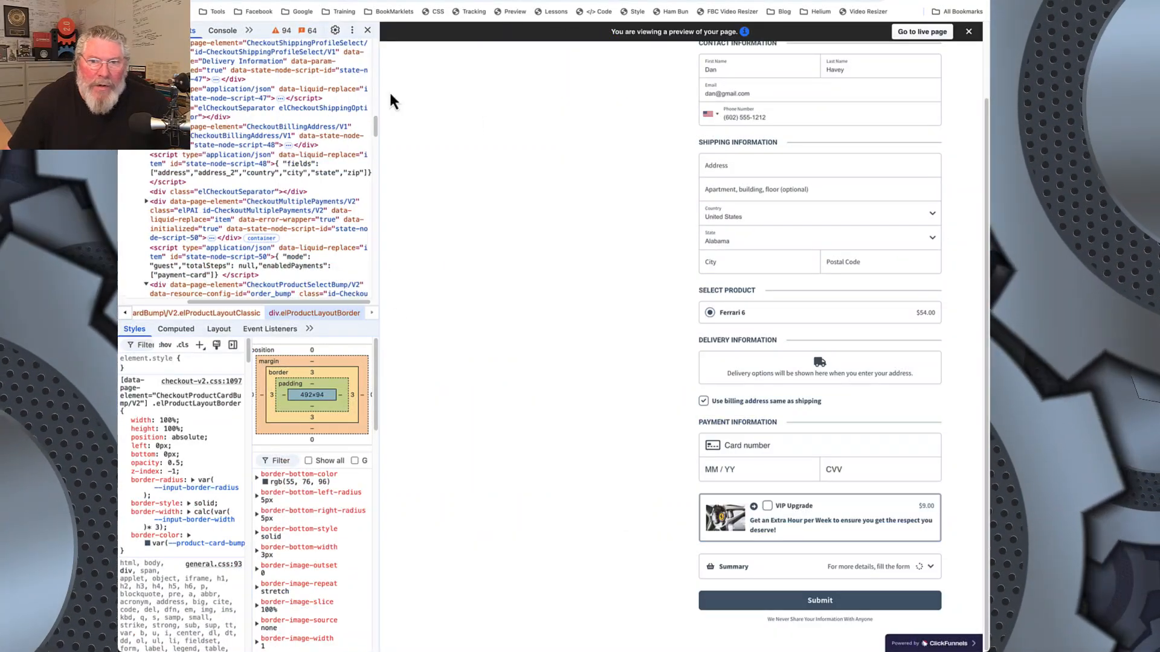
# Step: Select the VIP Upgrade bump's elProductLayoutClassic container in the inspector and set its flex-direction to column
pyautogui.hotkey('ctrl', 'shift', 'c')
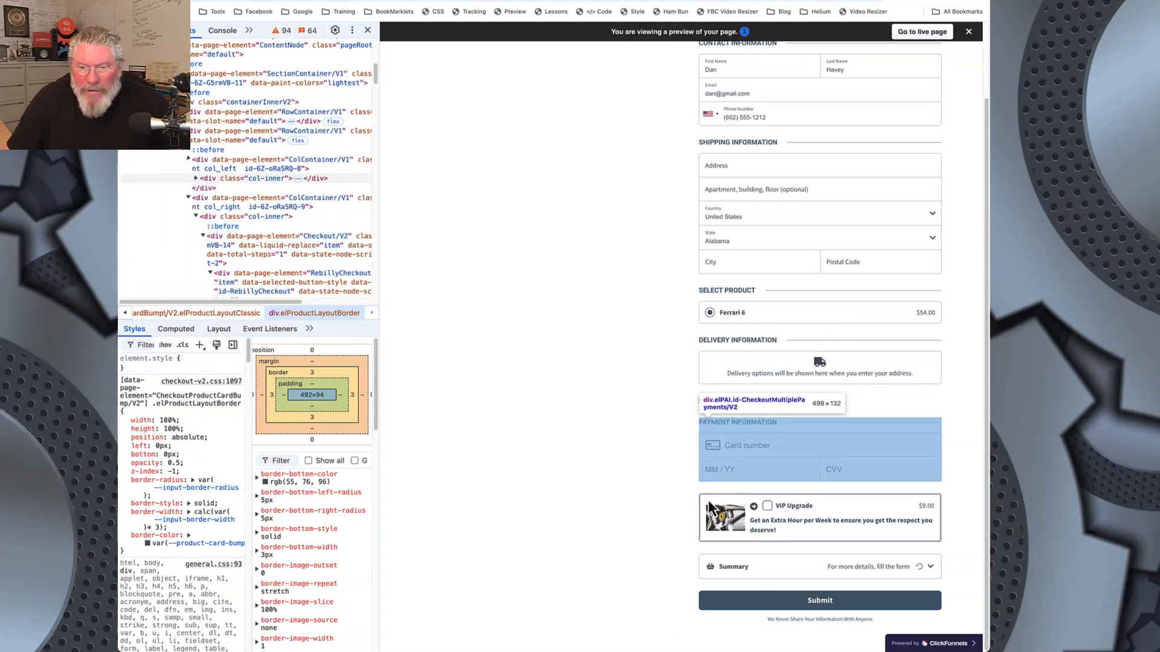
pyautogui.click(711, 507)
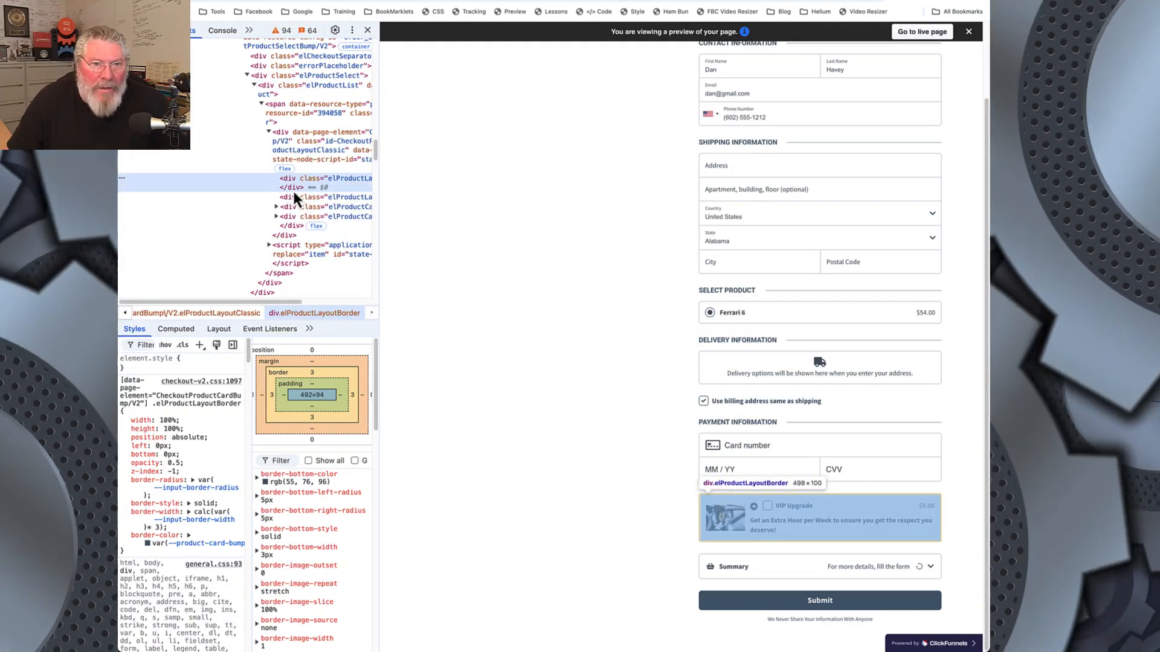
pyautogui.click(315, 147)
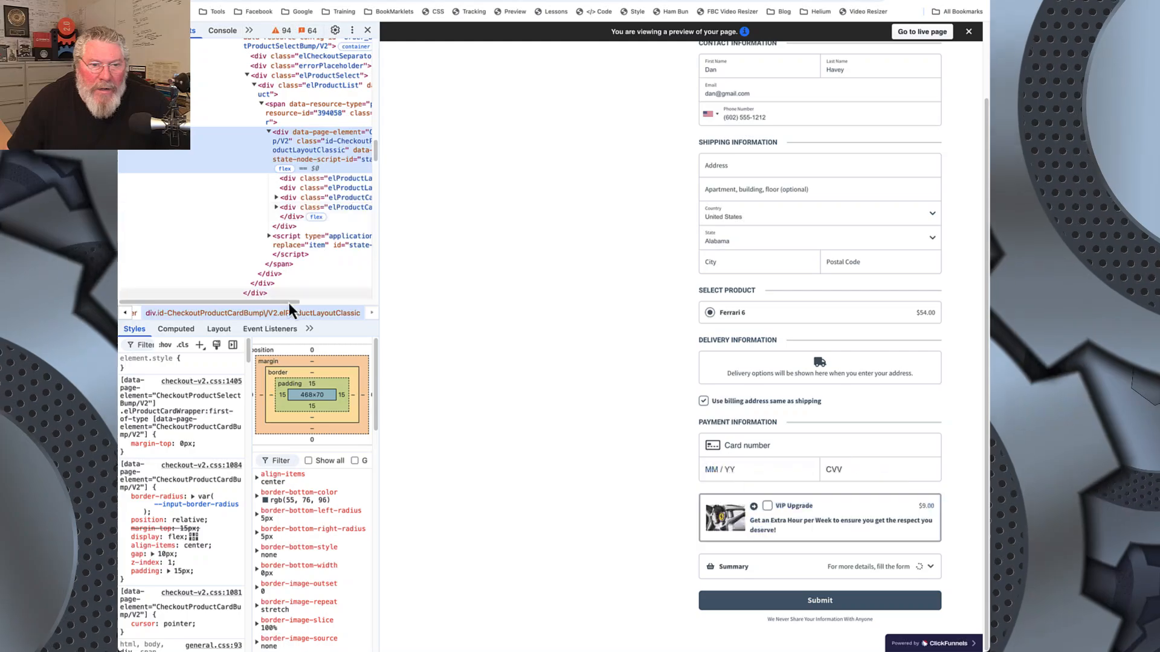
pyautogui.moveTo(289, 303); pyautogui.dragTo(350, 309)
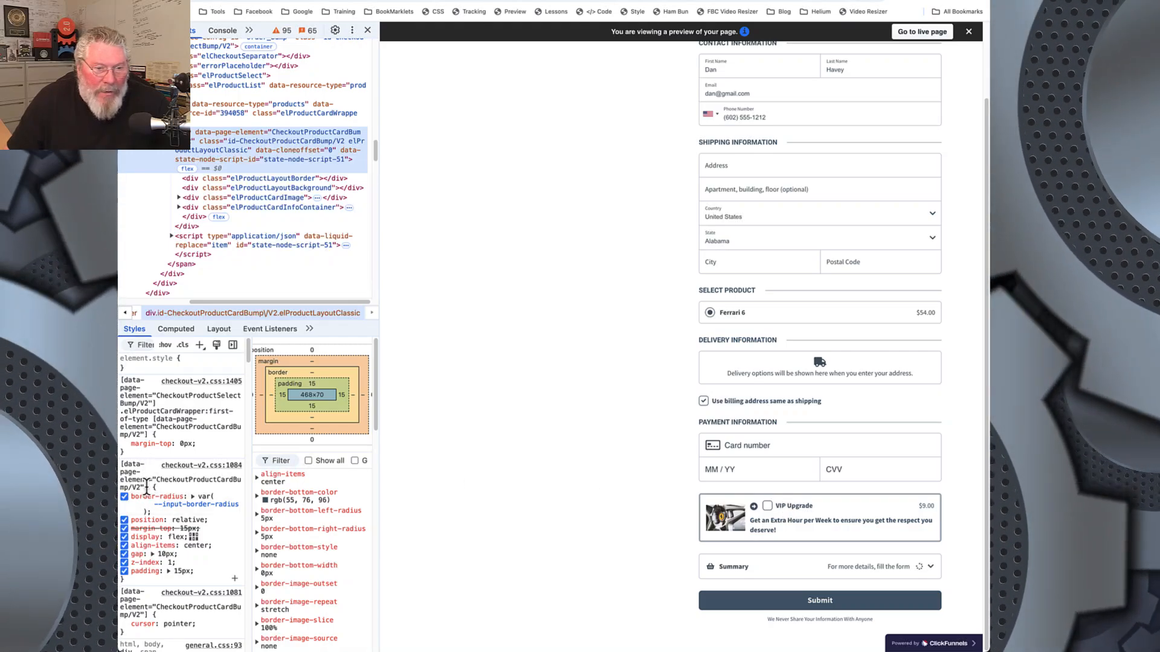
pyautogui.click(193, 537)
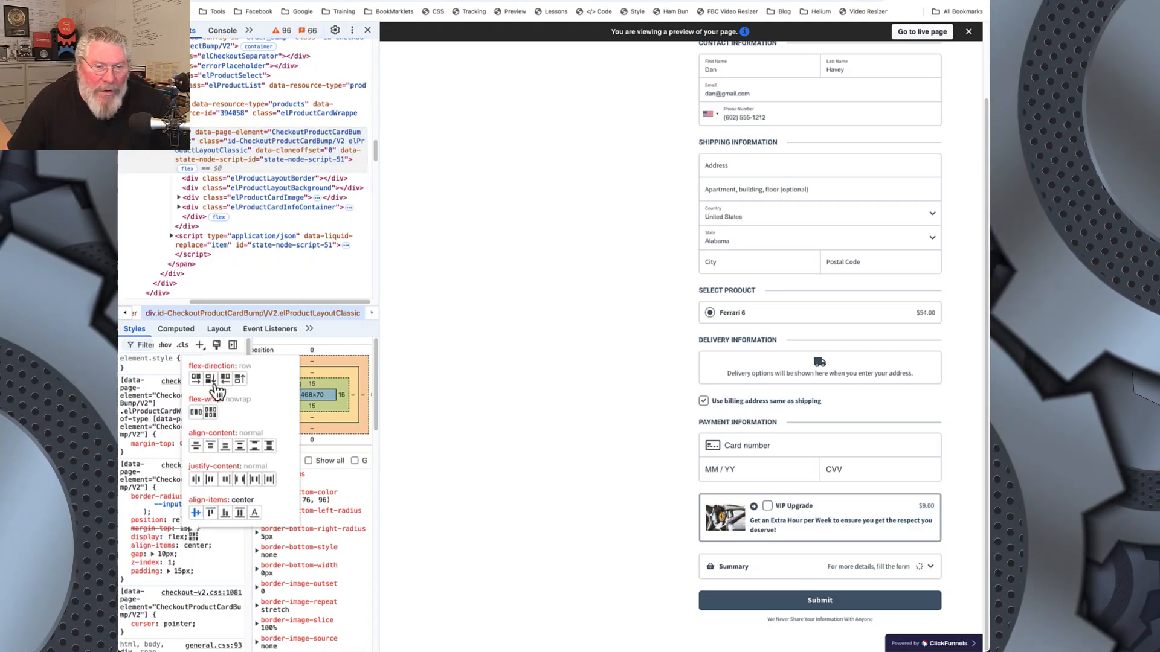
pyautogui.click(211, 379)
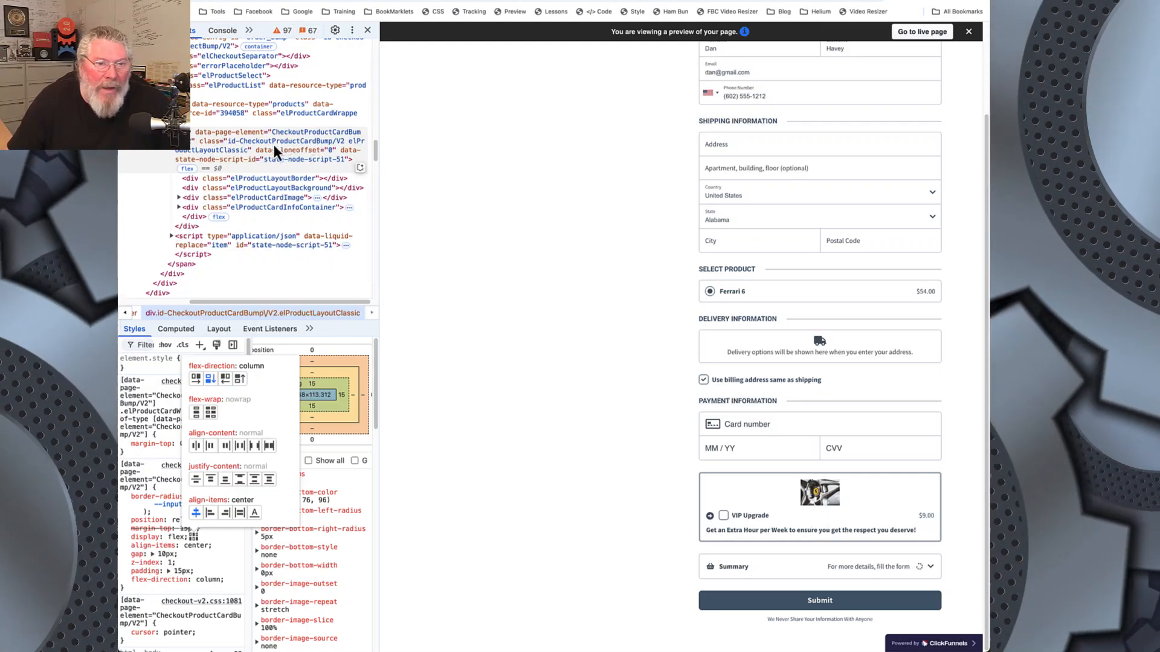
# Step: Disable the max-width and max-height rules on the bump's elProductCardImage element
pyautogui.click(190, 198)
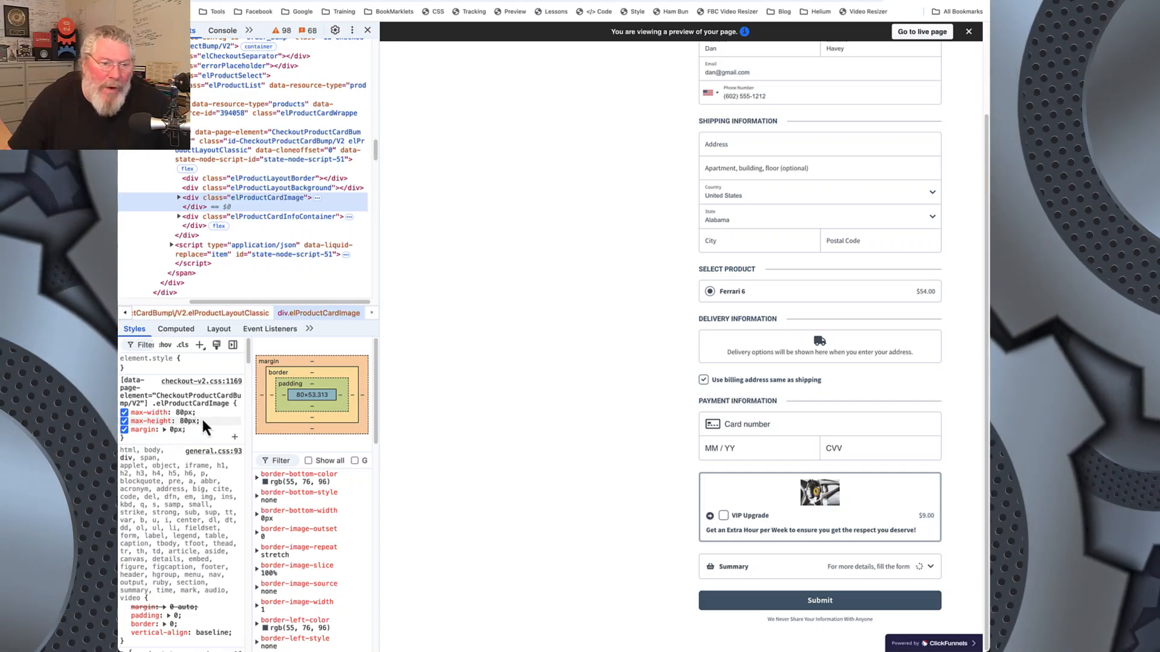
pyautogui.click(124, 413)
pyautogui.click(125, 421)
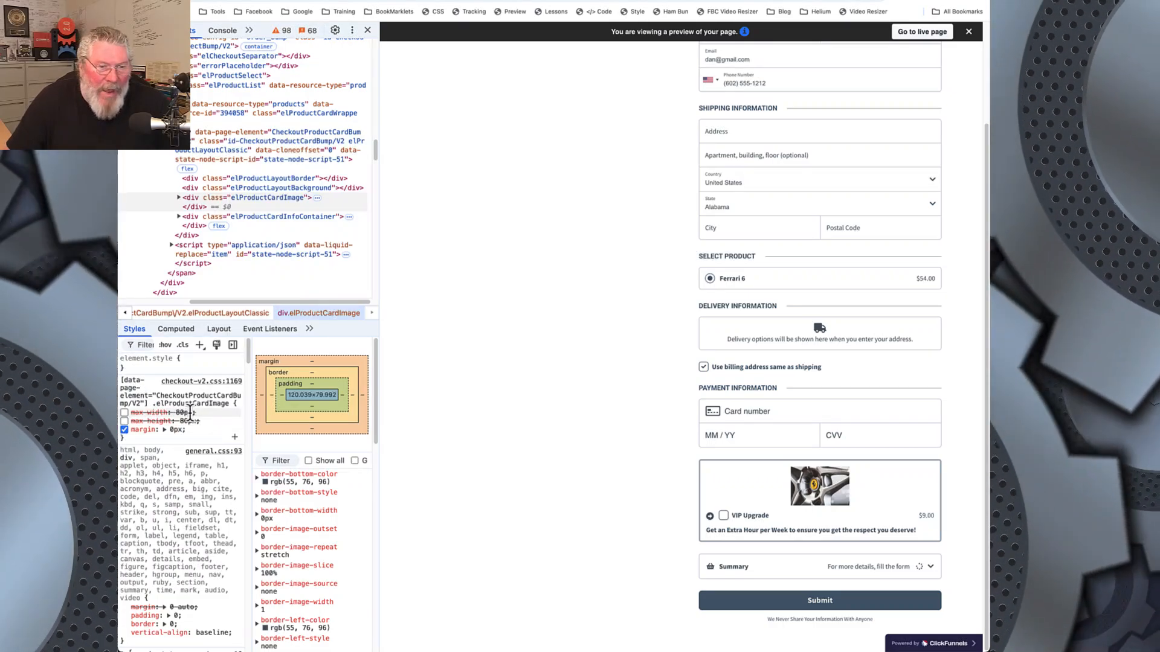
# Step: Expand the bump's elProductCardImage down to its img.elImage element and disable that image's max-height rule
pyautogui.click(179, 199)
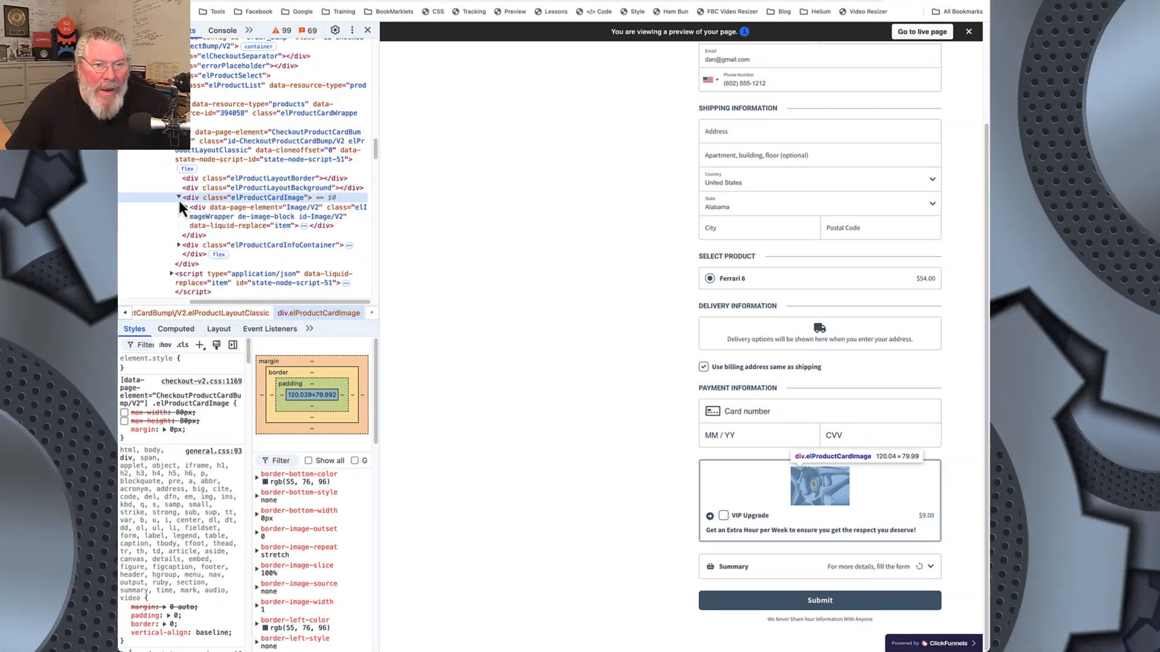
pyautogui.click(194, 208)
pyautogui.click(186, 207)
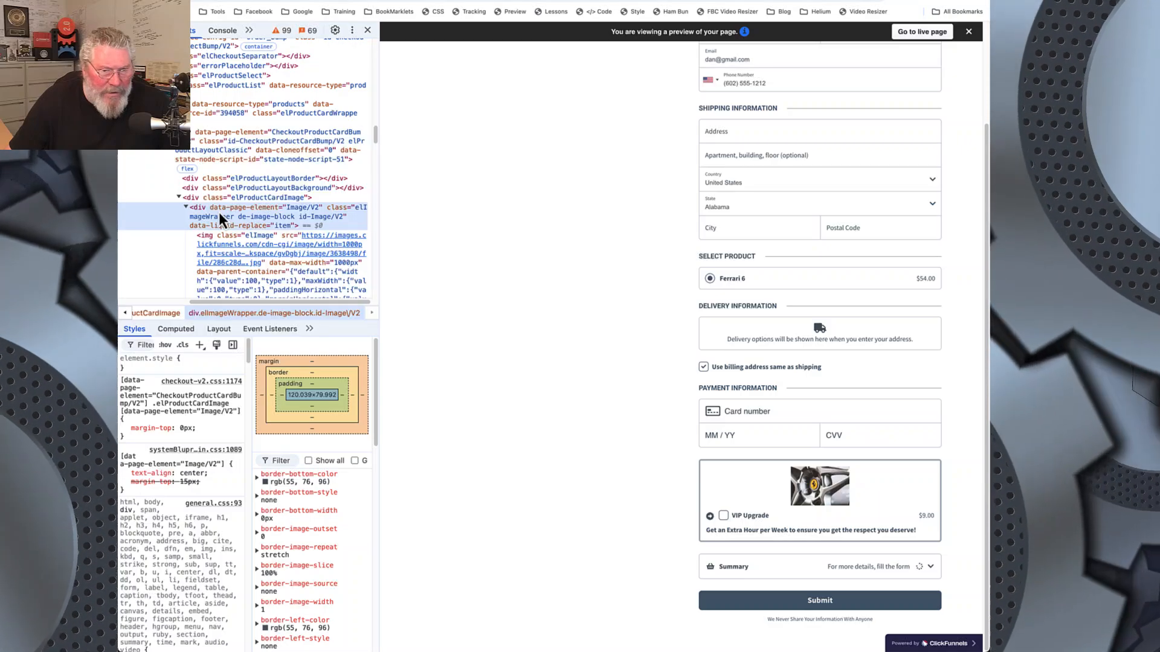
pyautogui.click(222, 238)
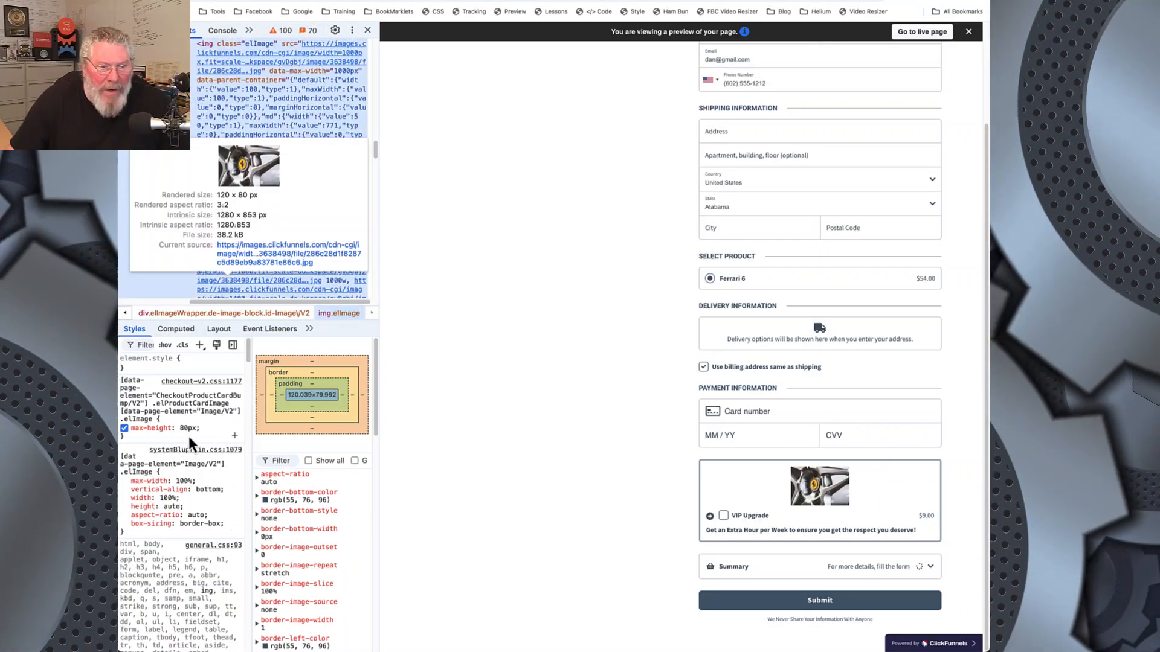
pyautogui.click(124, 429)
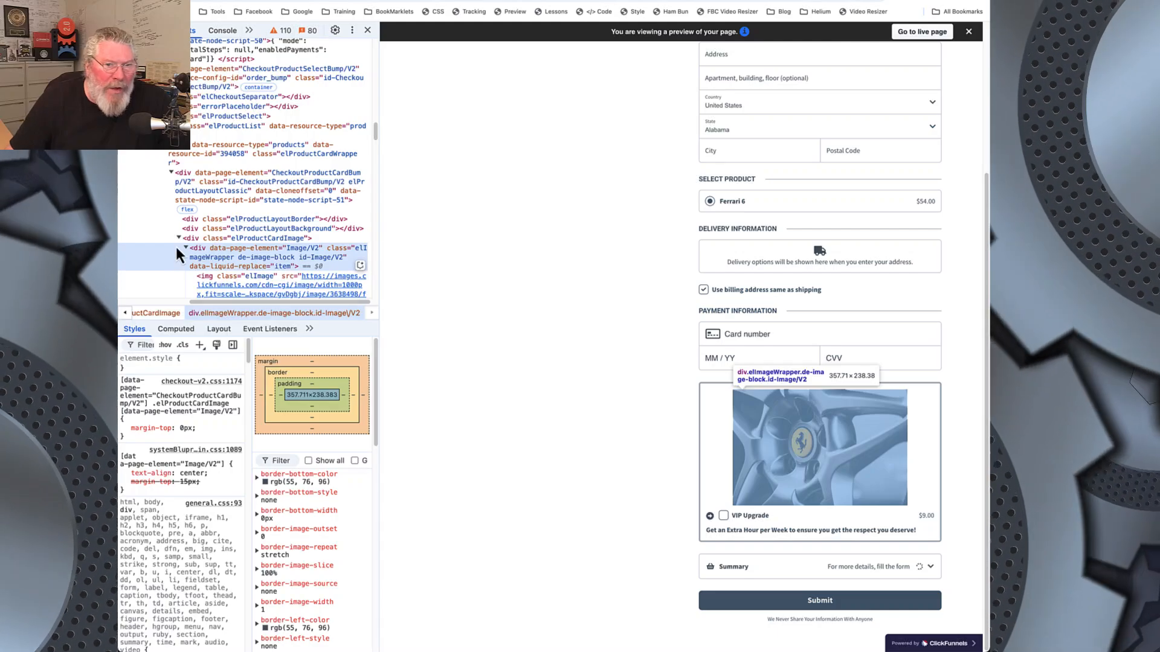
# Step: Inspect the bump's elProductCardImage and its image wrapper, and compare the result with the reference checkout preview
pyautogui.click(196, 241)
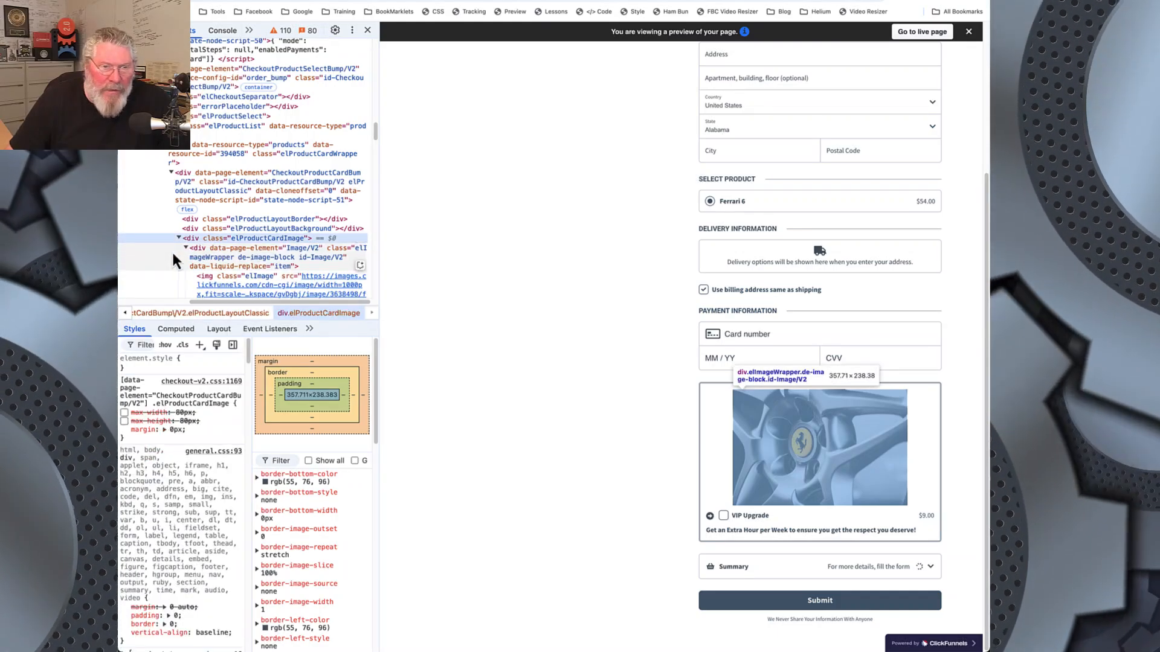
pyautogui.click(175, 254)
pyautogui.hotkey('ctrl', 'Tab')
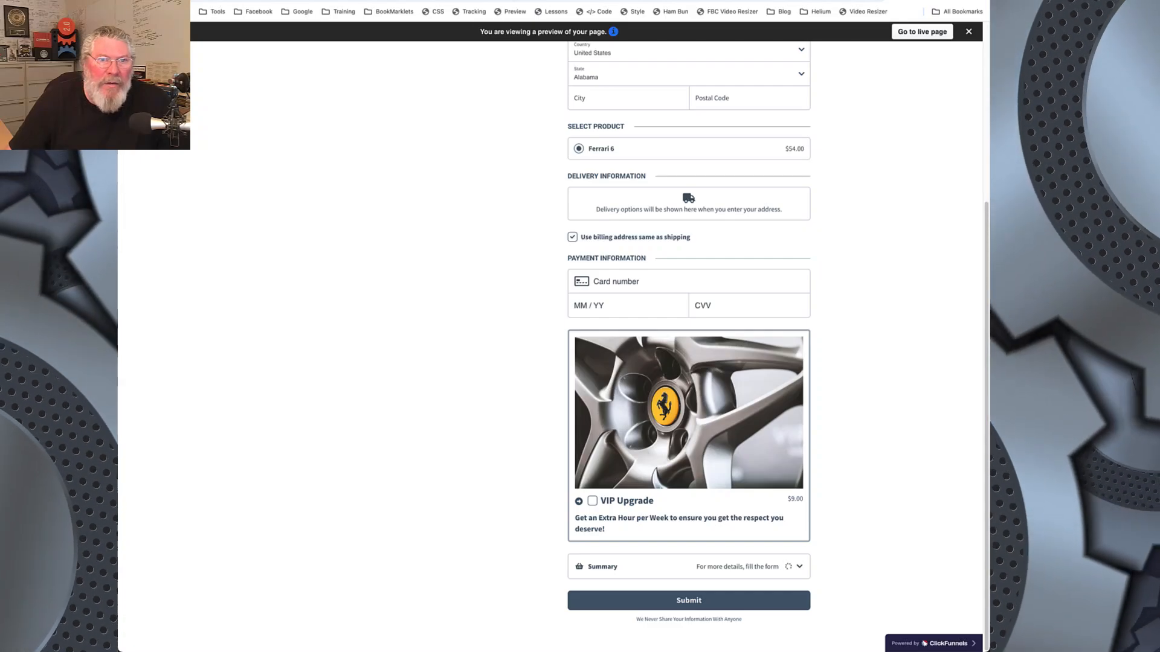
pyautogui.hotkey('ctrl', 'shift', 'Tab')
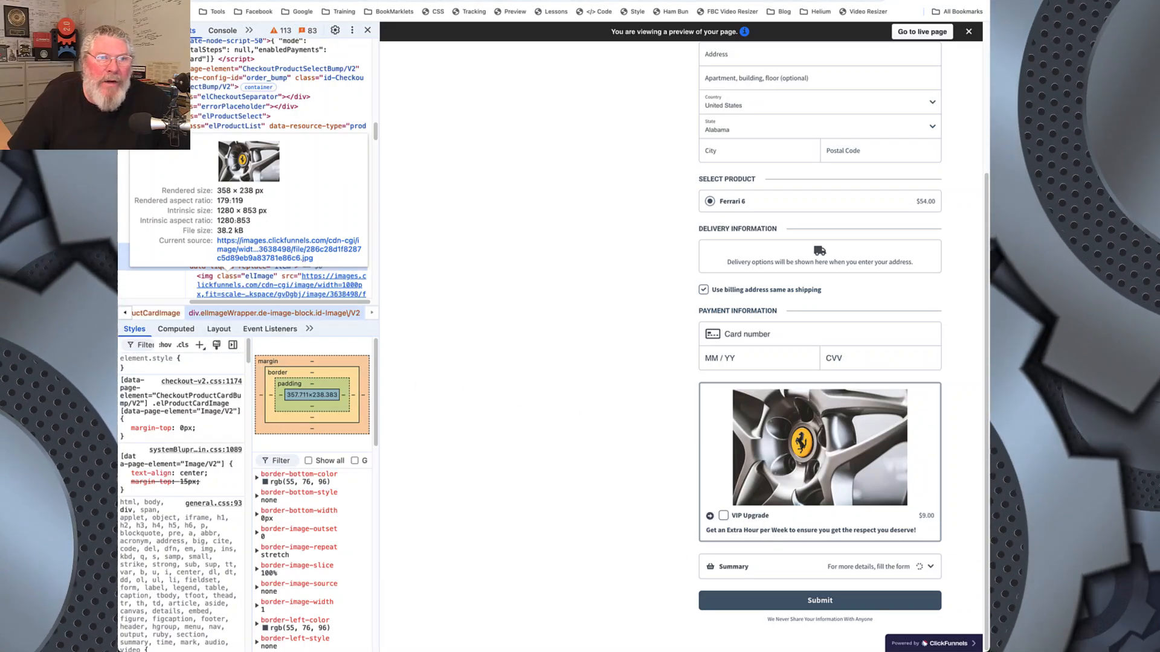
# Step: Review the Ferrari 1 order bump's headline and content text in the page editor and check its product page
pyautogui.click(327, 0)
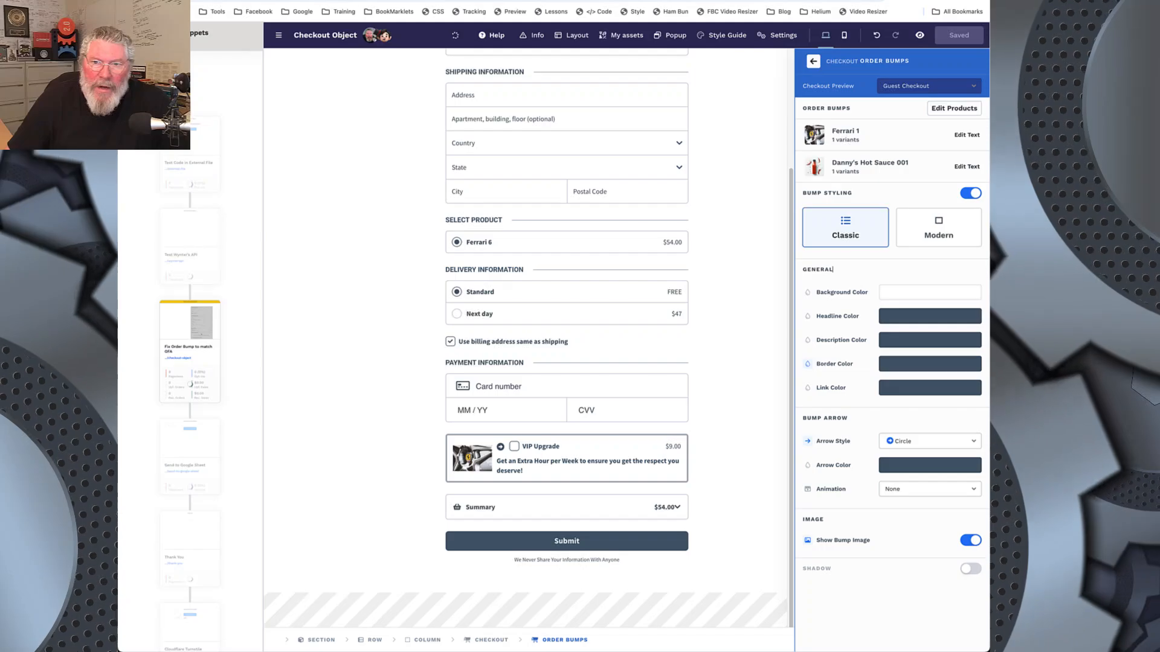
pyautogui.click(967, 136)
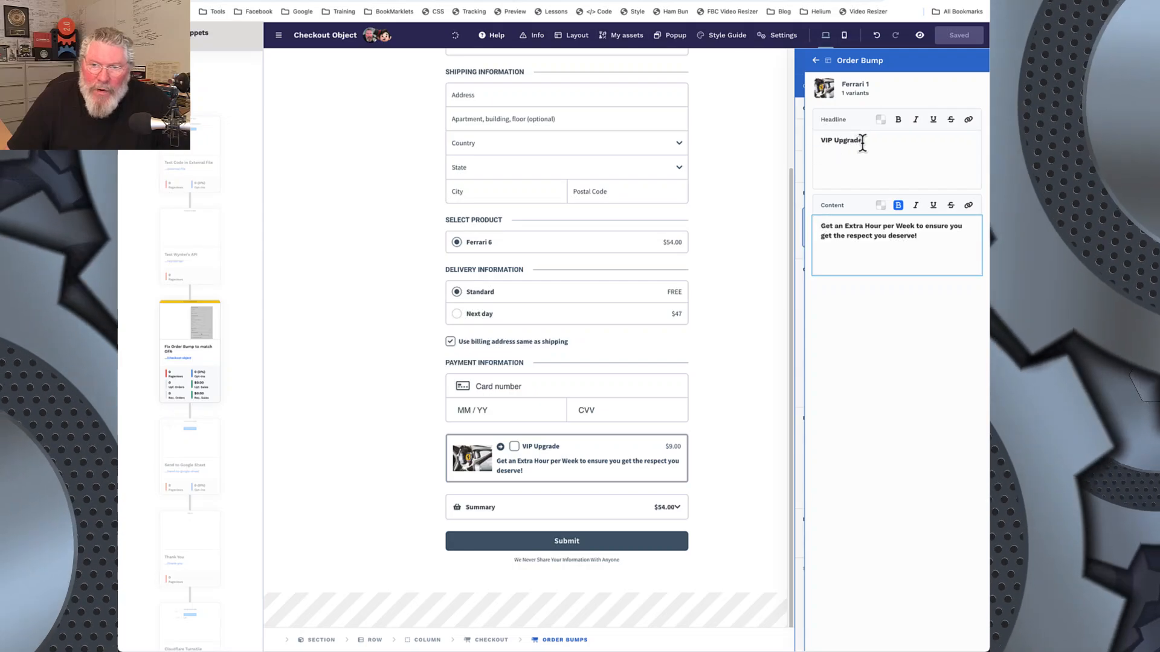
pyautogui.moveTo(550, 467)
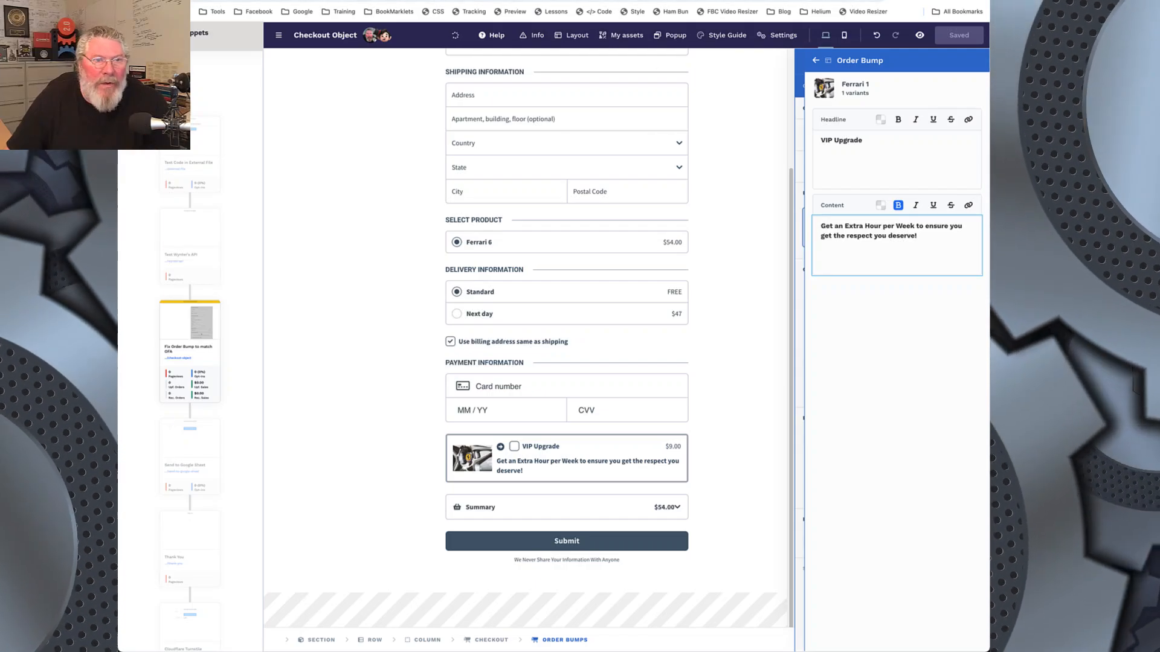
pyautogui.click(919, 35)
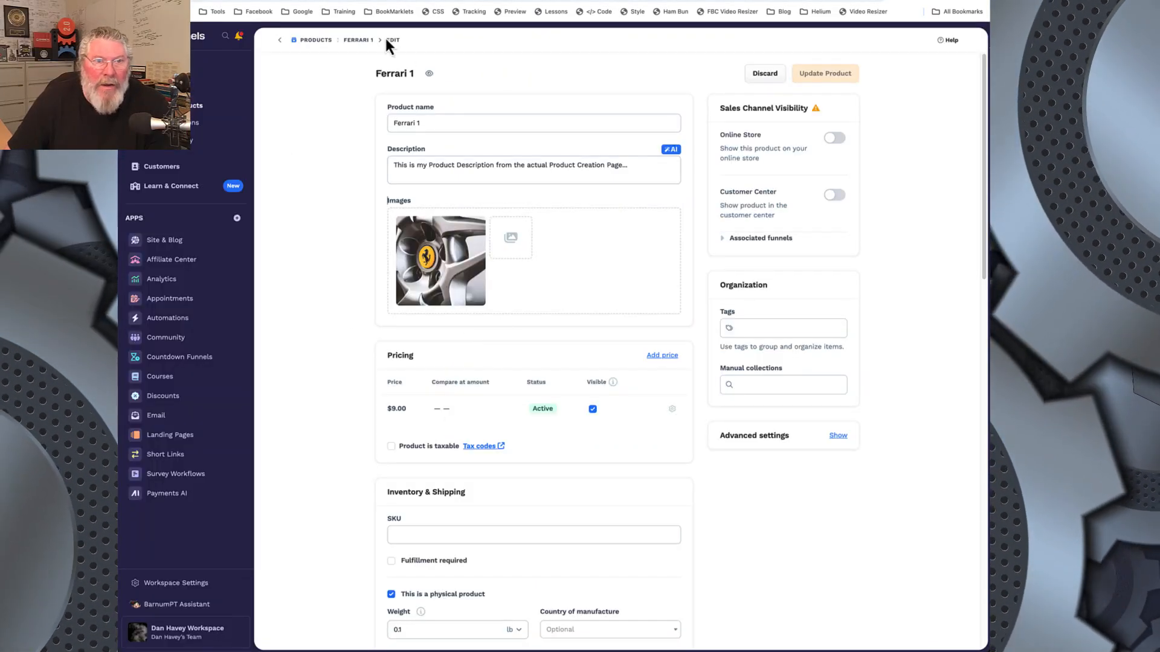
pyautogui.hotkey('ctrl', 'shift', 'Tab')
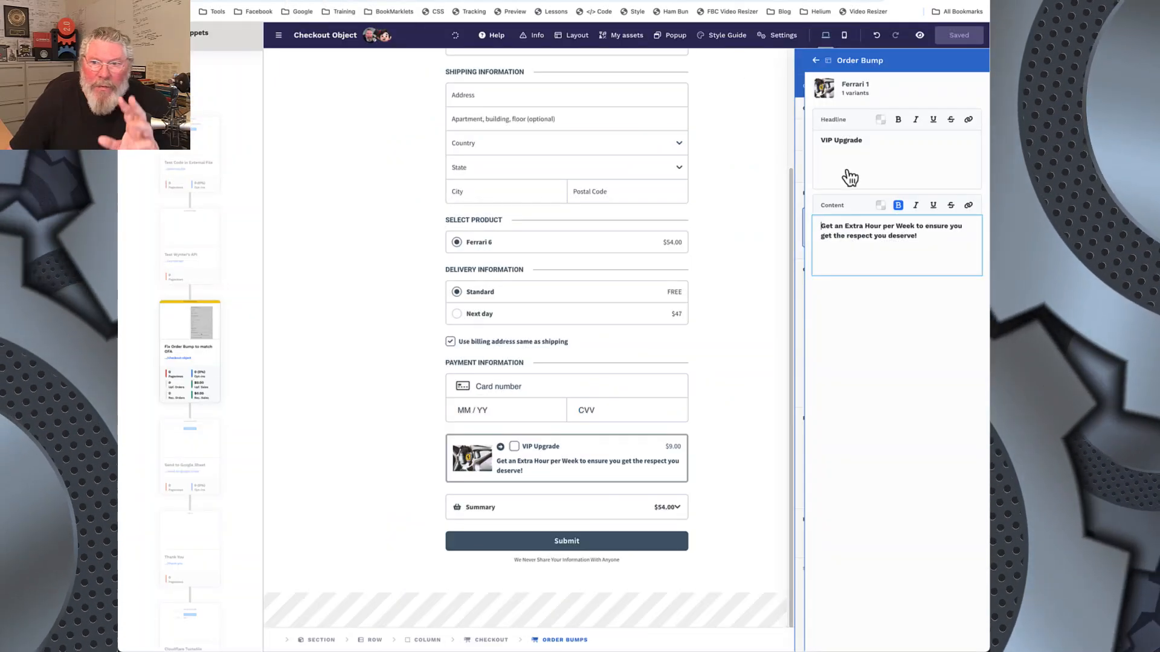
pyautogui.click(816, 60)
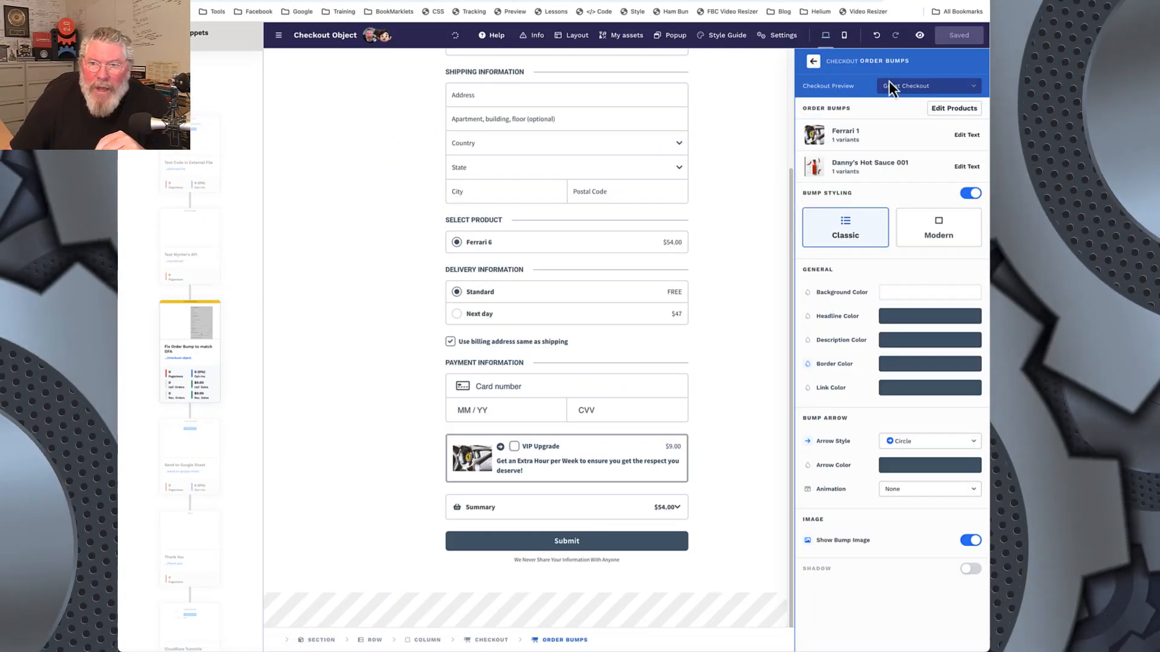
# Step: View the Ferrari 1 order bump's override settings among the attached products, and return to the order bump settings
pyautogui.click(960, 112)
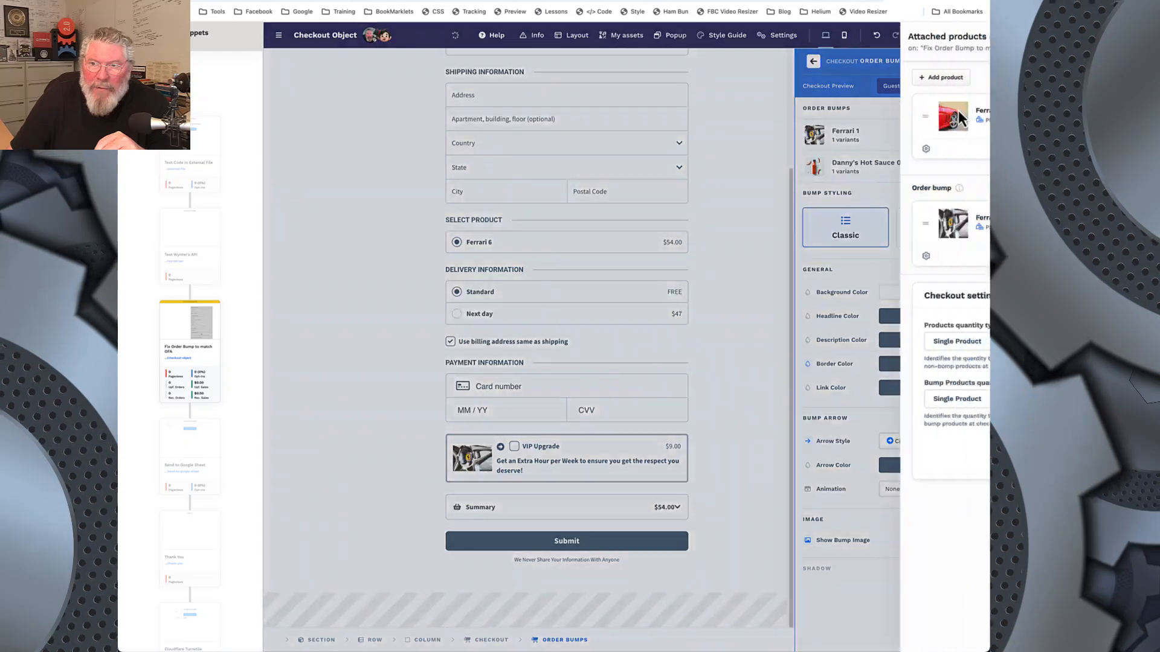
pyautogui.click(796, 257)
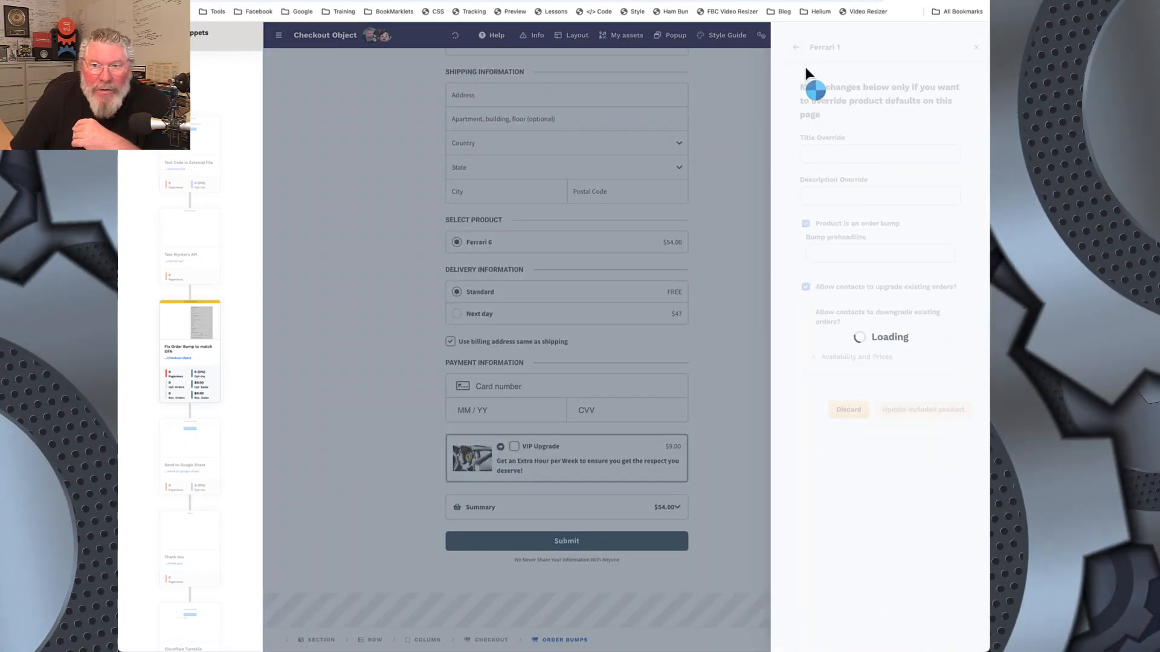
pyautogui.click(797, 47)
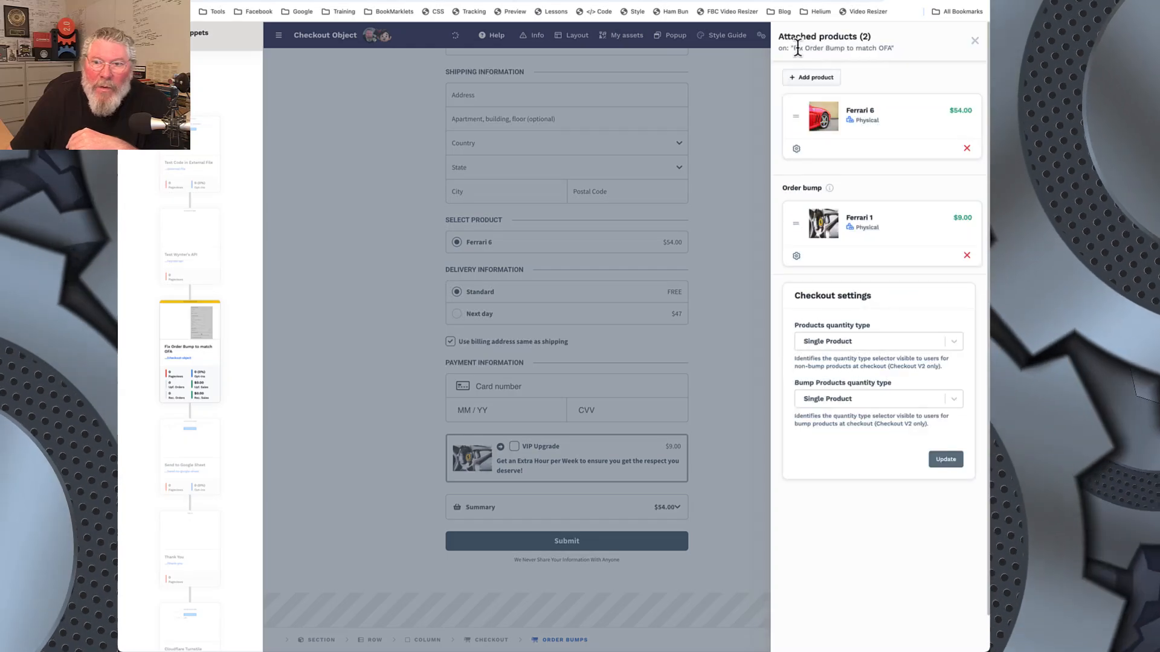
pyautogui.click(974, 40)
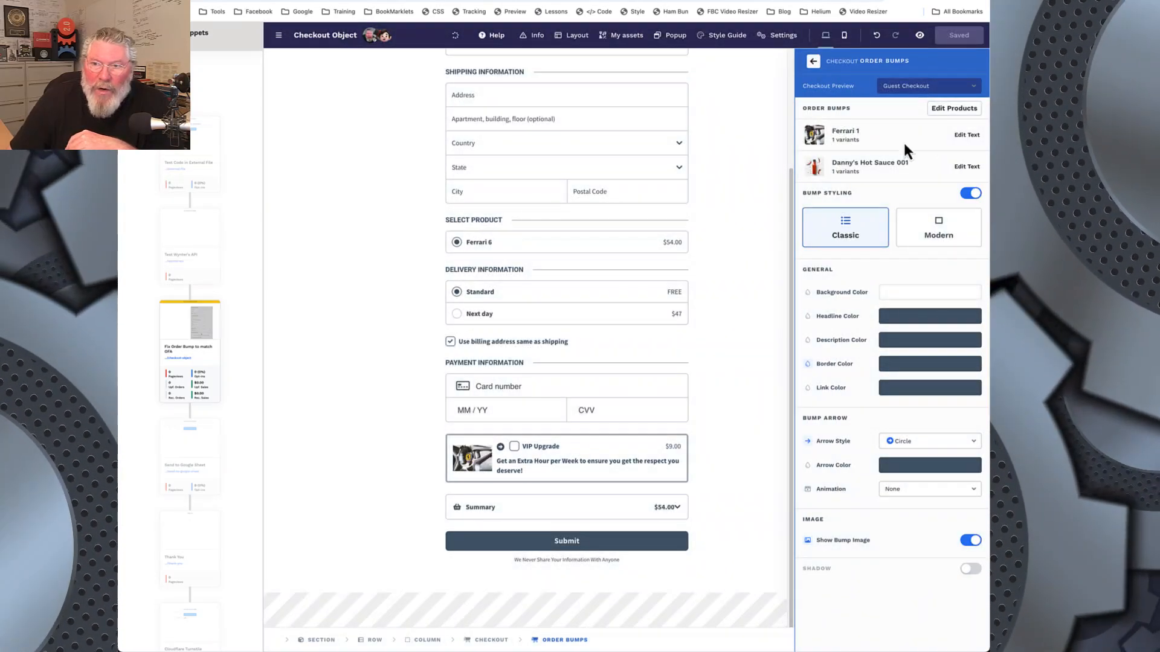
# Step: Check the text formatting options of the Ferrari 1 bump again and compare the editor with the inspected preview
pyautogui.click(963, 140)
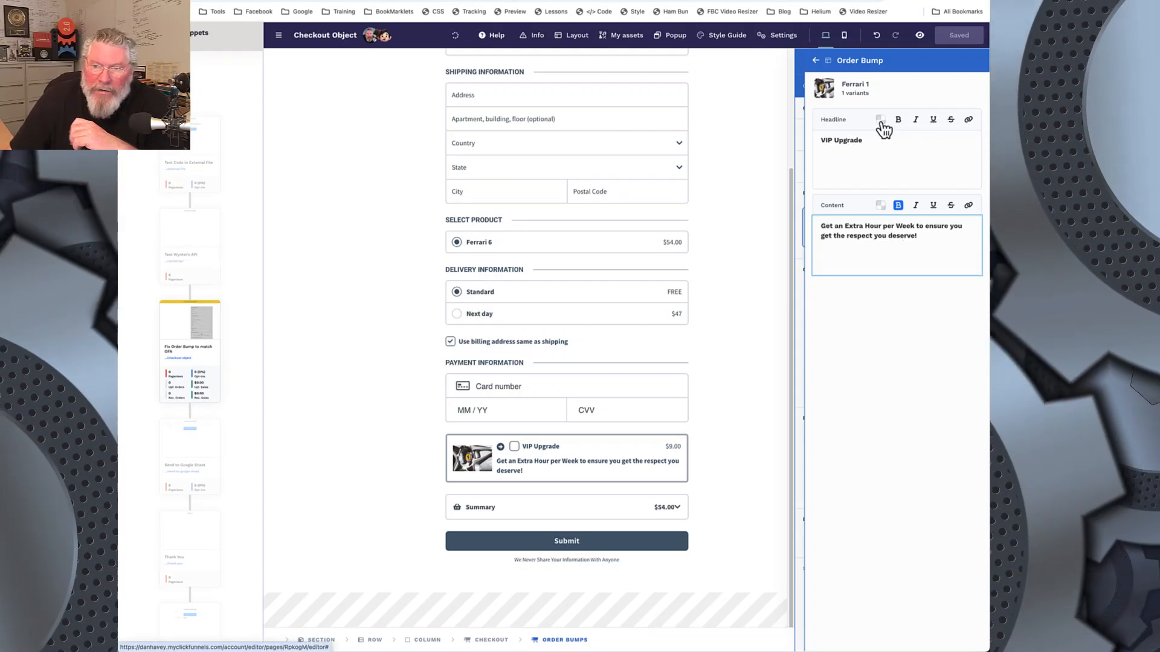
pyautogui.click(816, 62)
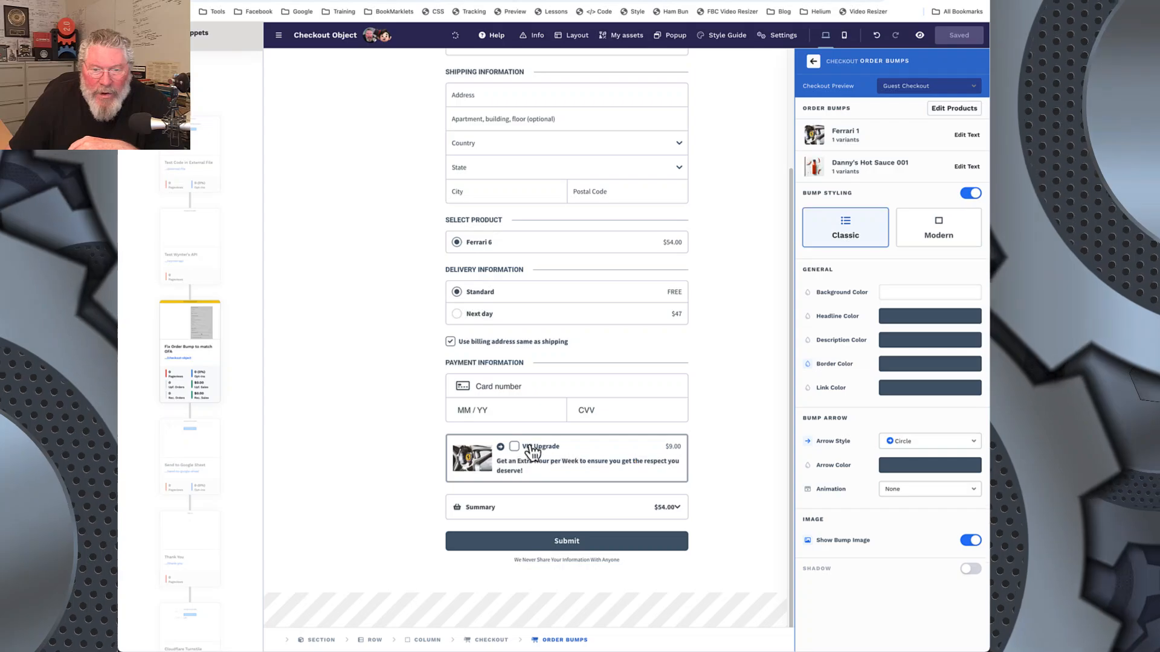
pyautogui.click(459, 1)
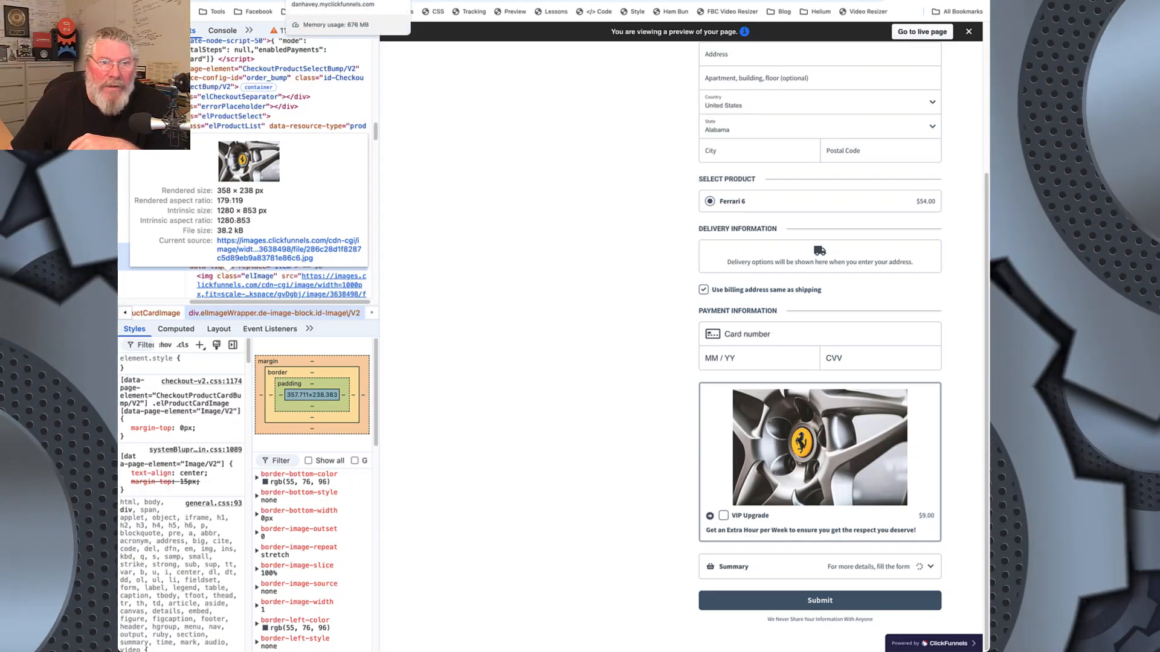
pyautogui.click(320, 1)
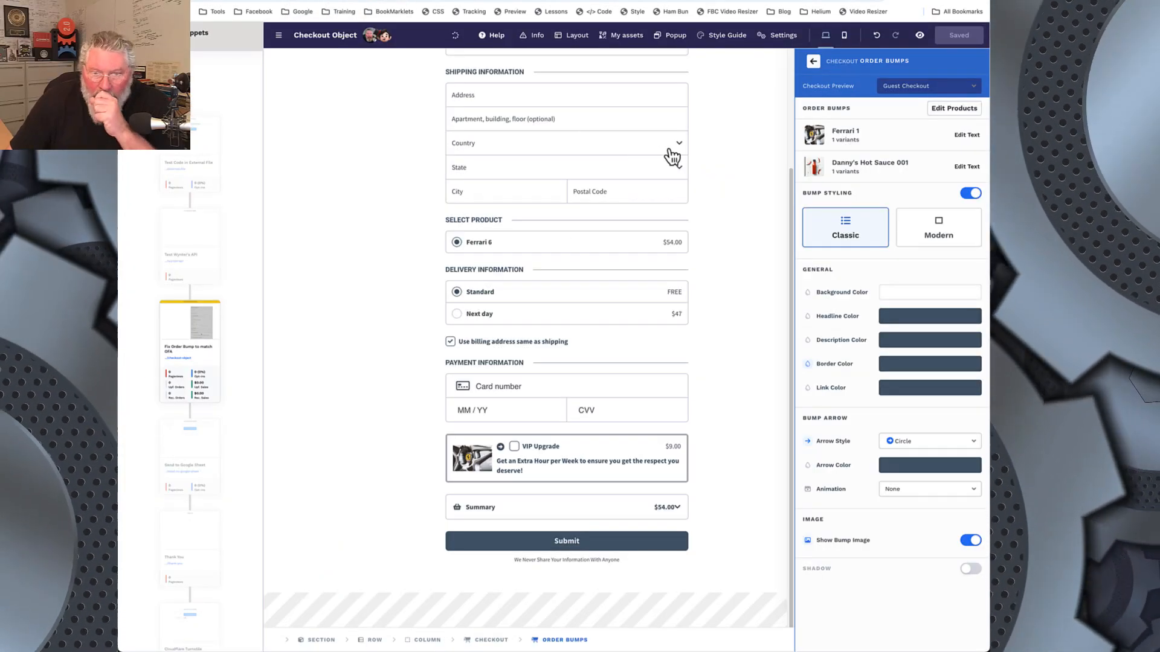
# Step: View the page's custom CSS in the full-size code editor and in the page settings' own code editor, closing both
pyautogui.click(725, 182)
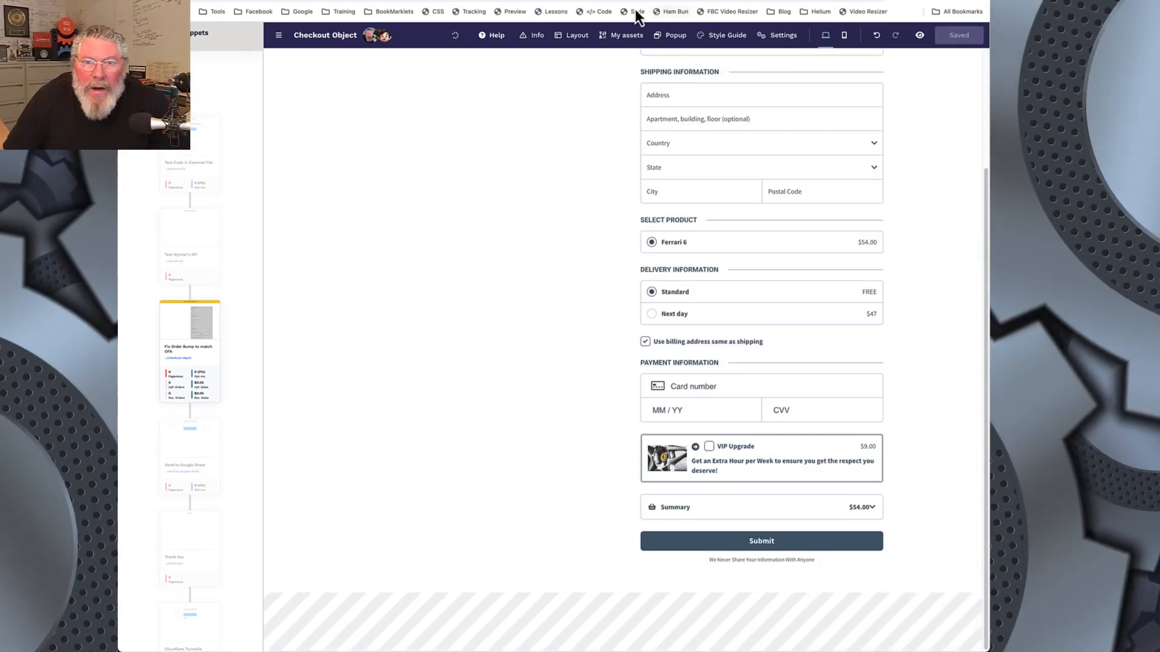
pyautogui.click(598, 11)
pyautogui.click(297, 73)
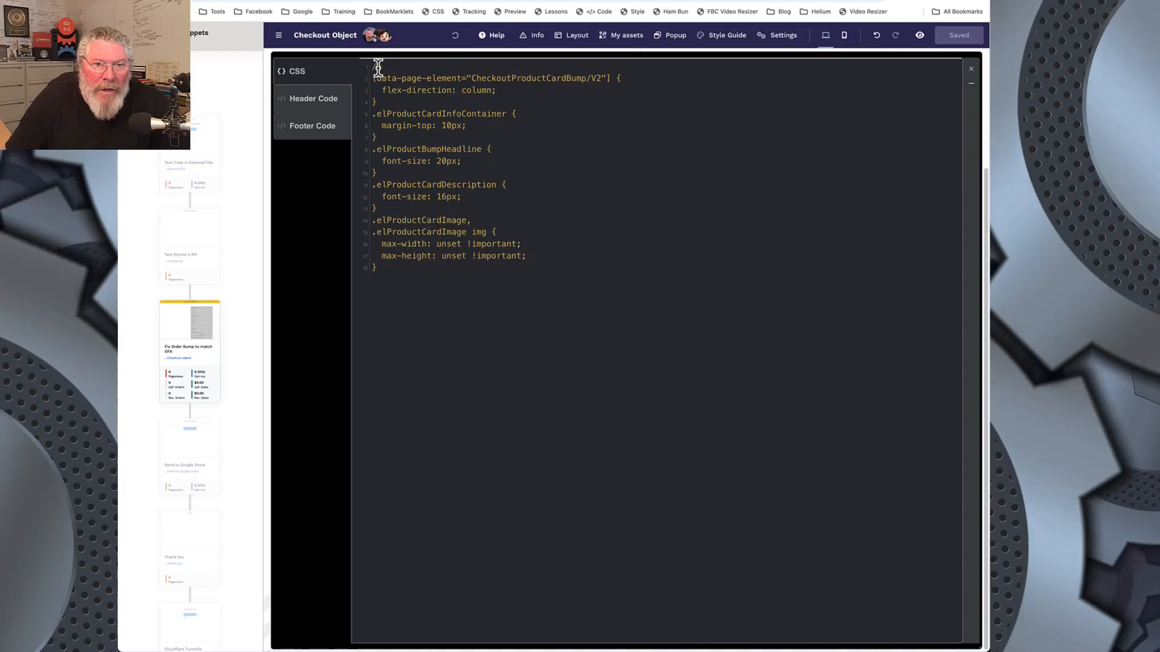
pyautogui.click(972, 73)
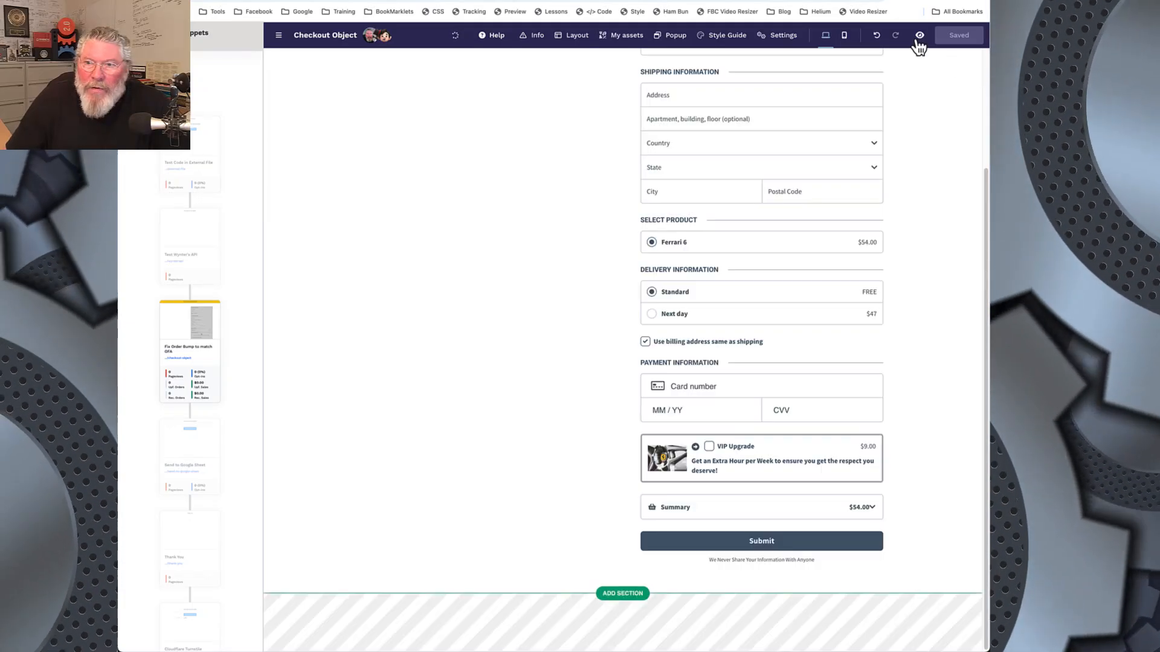
pyautogui.click(779, 35)
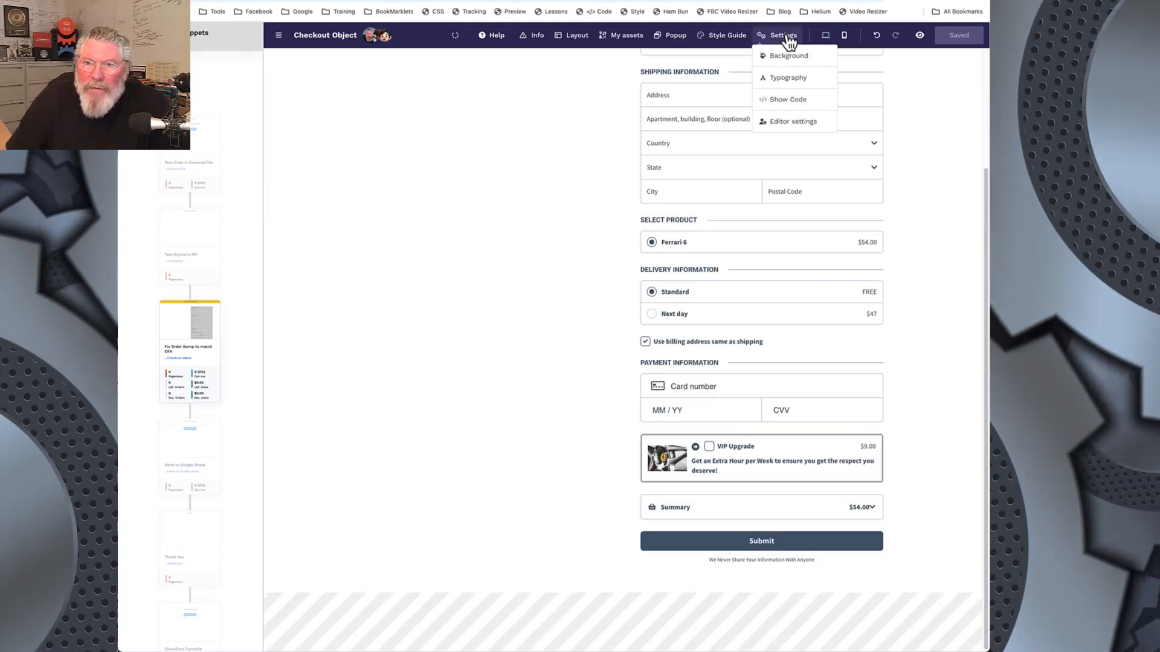
pyautogui.click(785, 101)
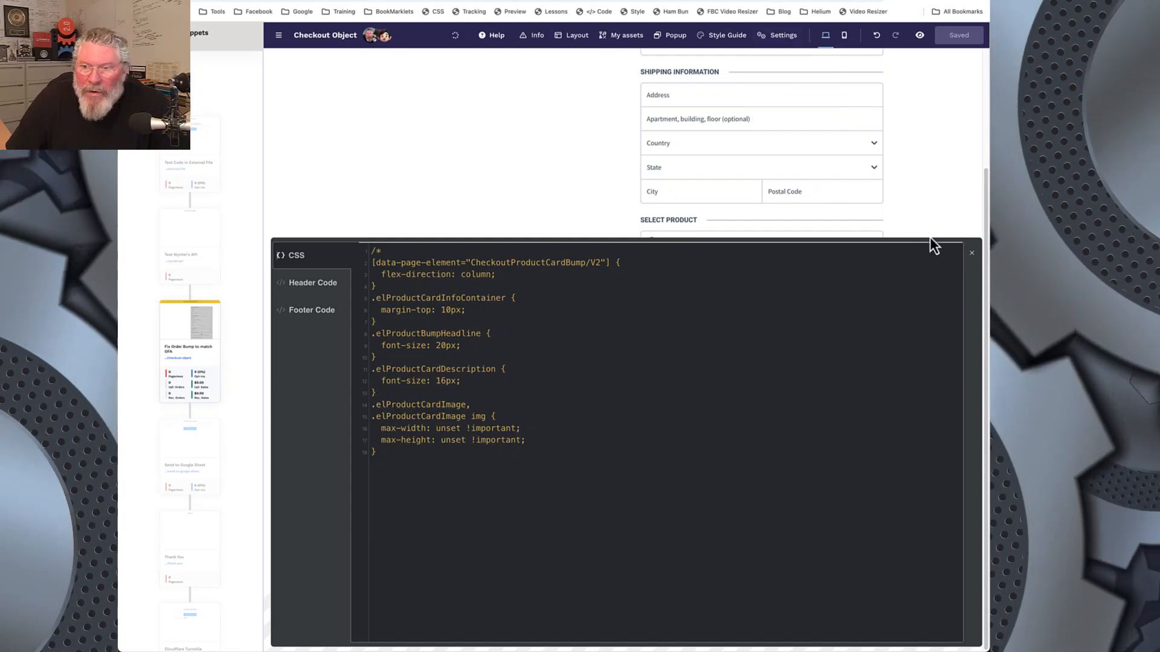
pyautogui.click(530, 160)
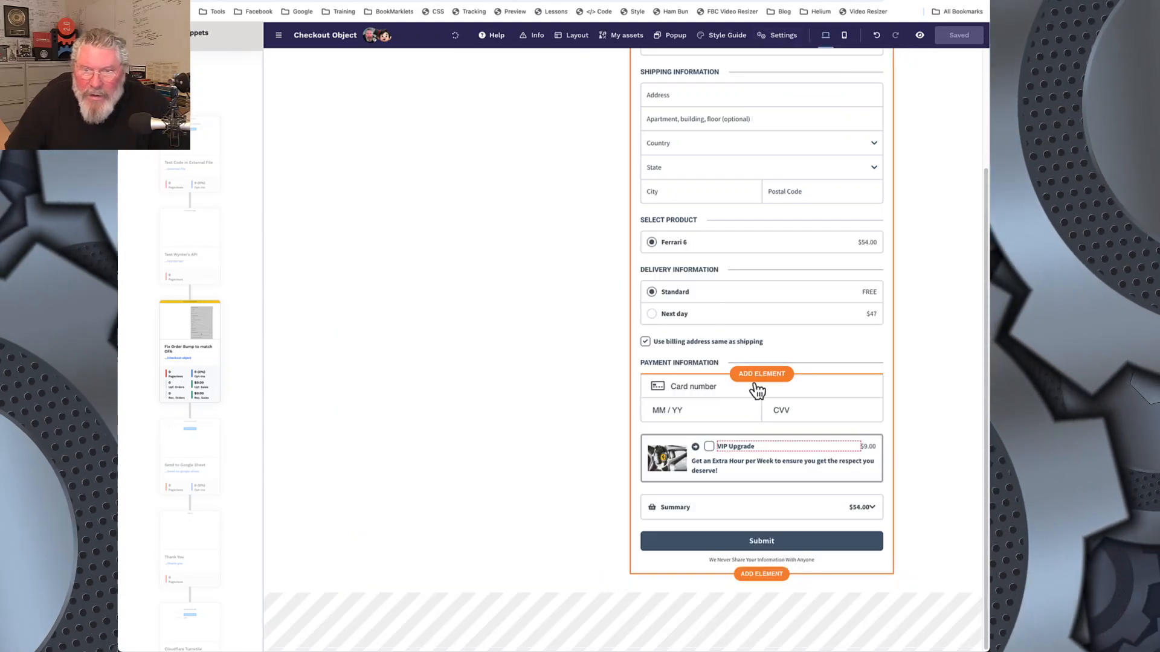
# Step: Reopen the page's custom CSS full size, uncomment the order bump rules, and highlight the unset max-width and max-height declarations
pyautogui.click(597, 12)
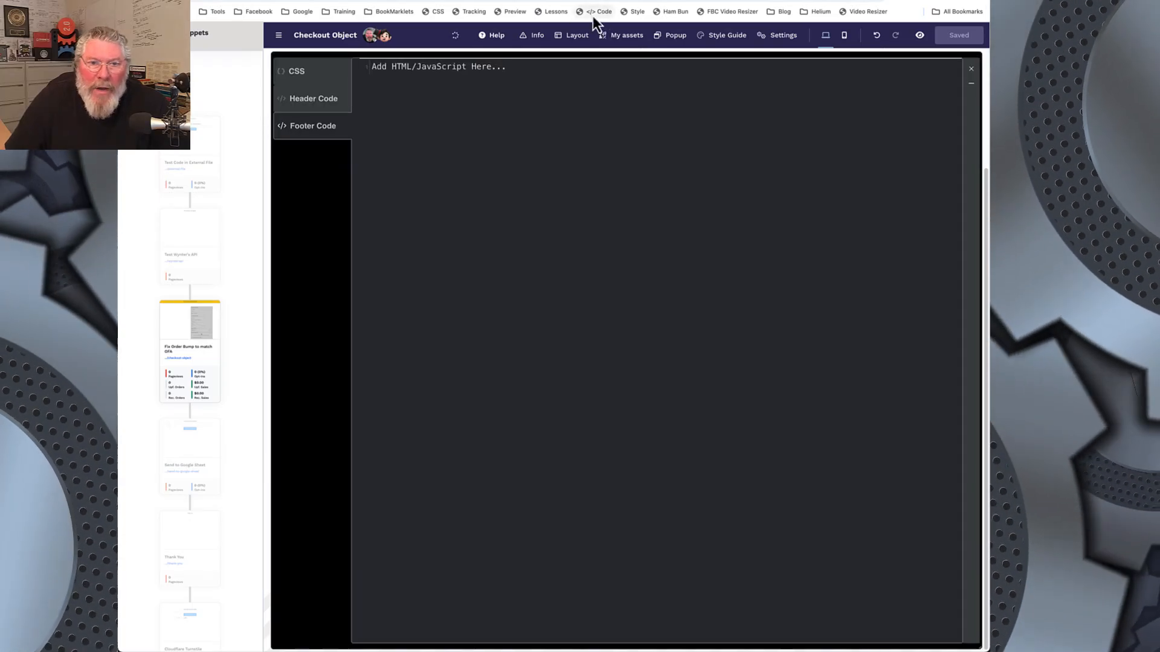
pyautogui.click(303, 71)
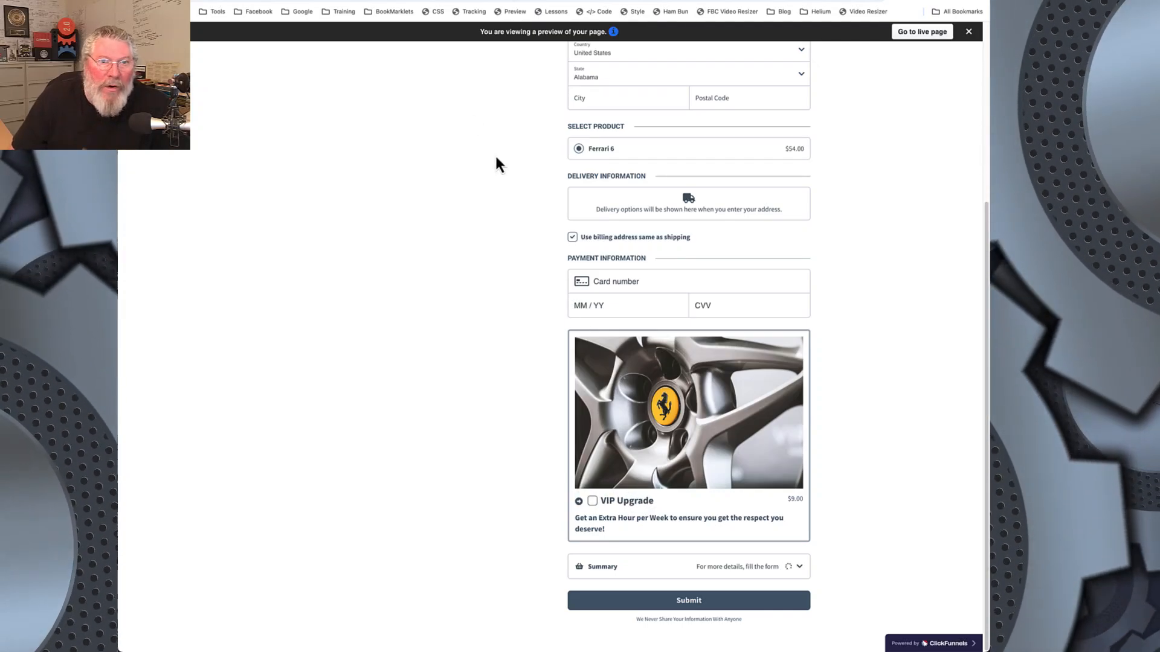
pyautogui.click(393, 0)
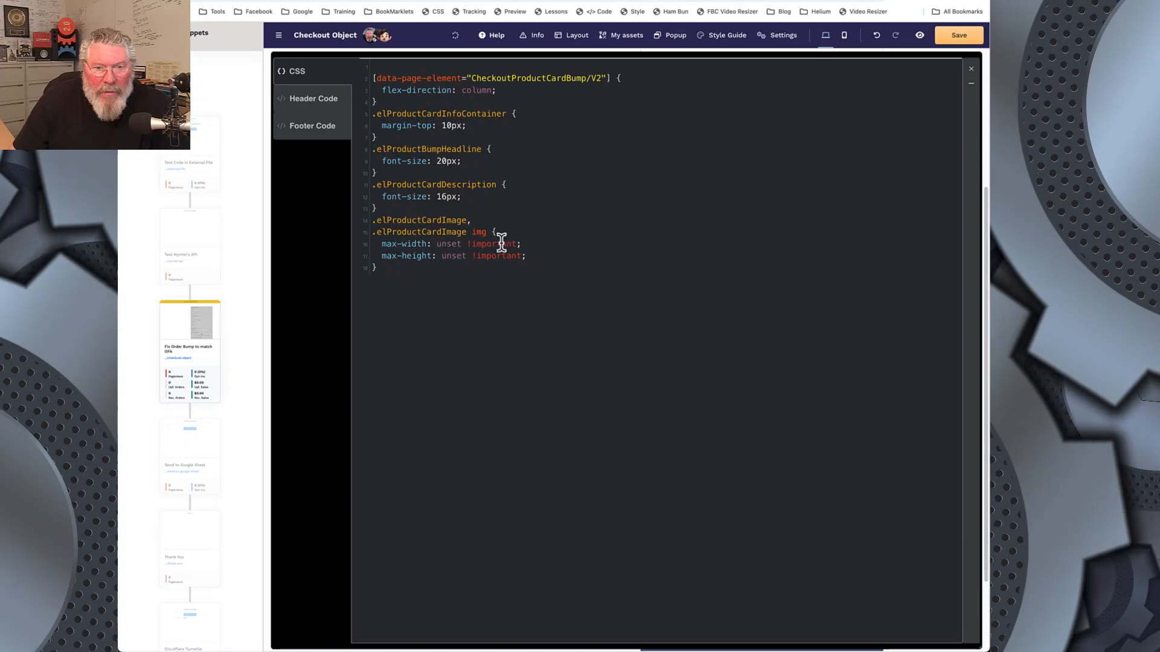
pyautogui.moveTo(381, 244); pyautogui.dragTo(532, 255)
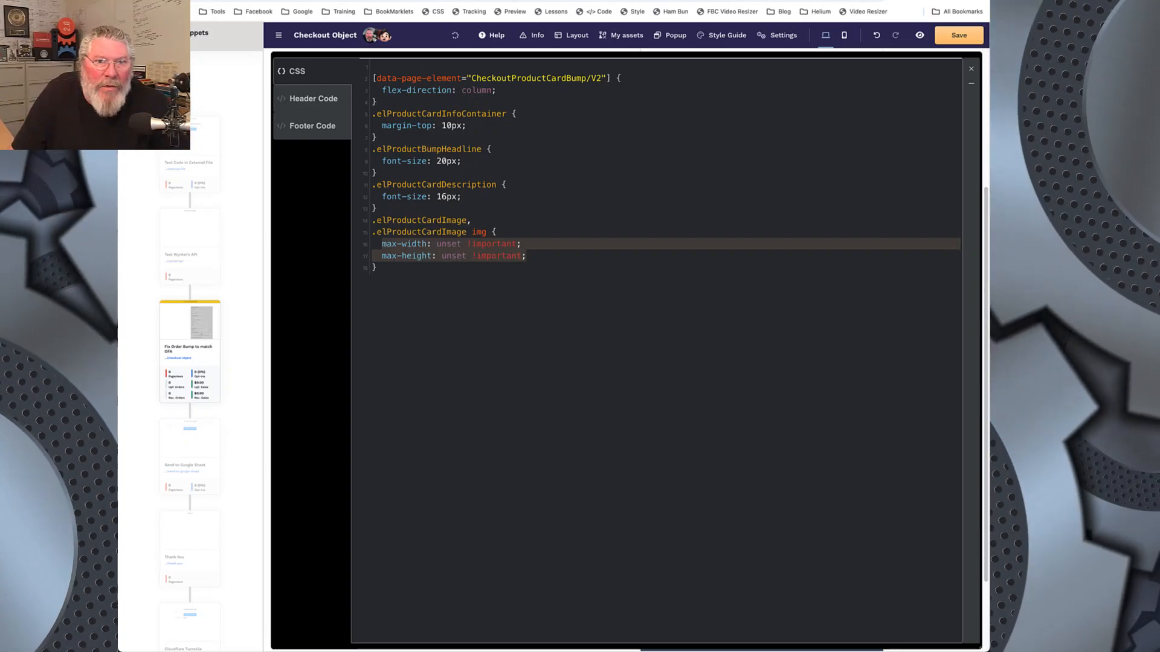
# Step: Inspect the VIP Upgrade price in the preview and select the class name elProductCardPriceContainer of its container
pyautogui.hotkey('ctrl', 'Tab')
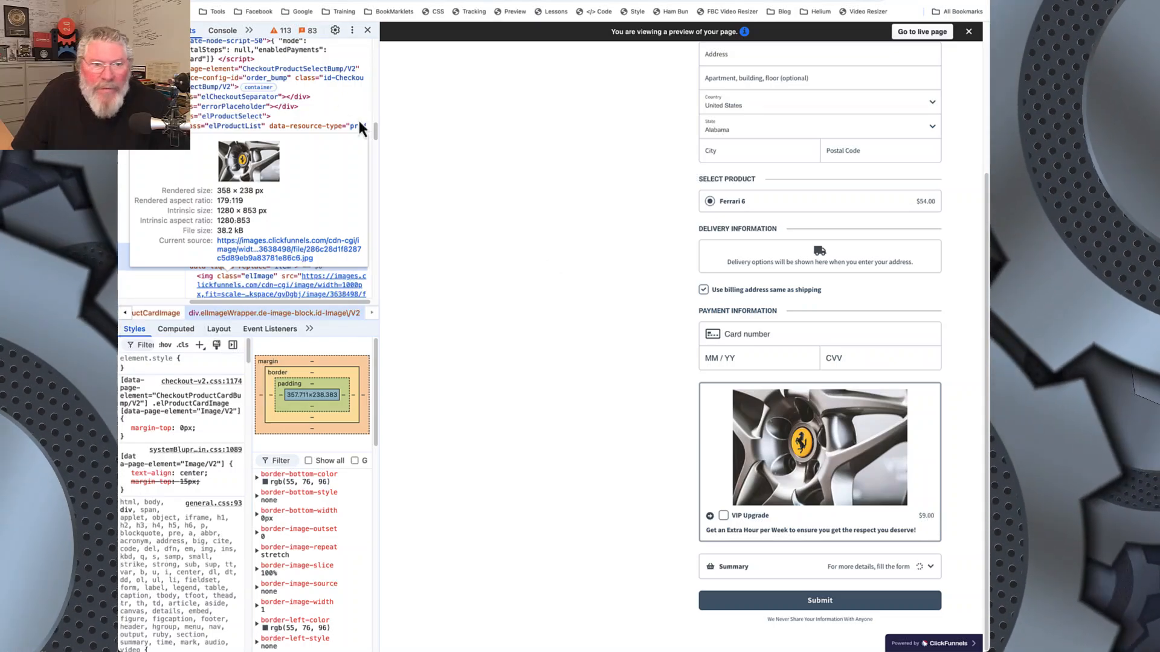
pyautogui.click(129, 30)
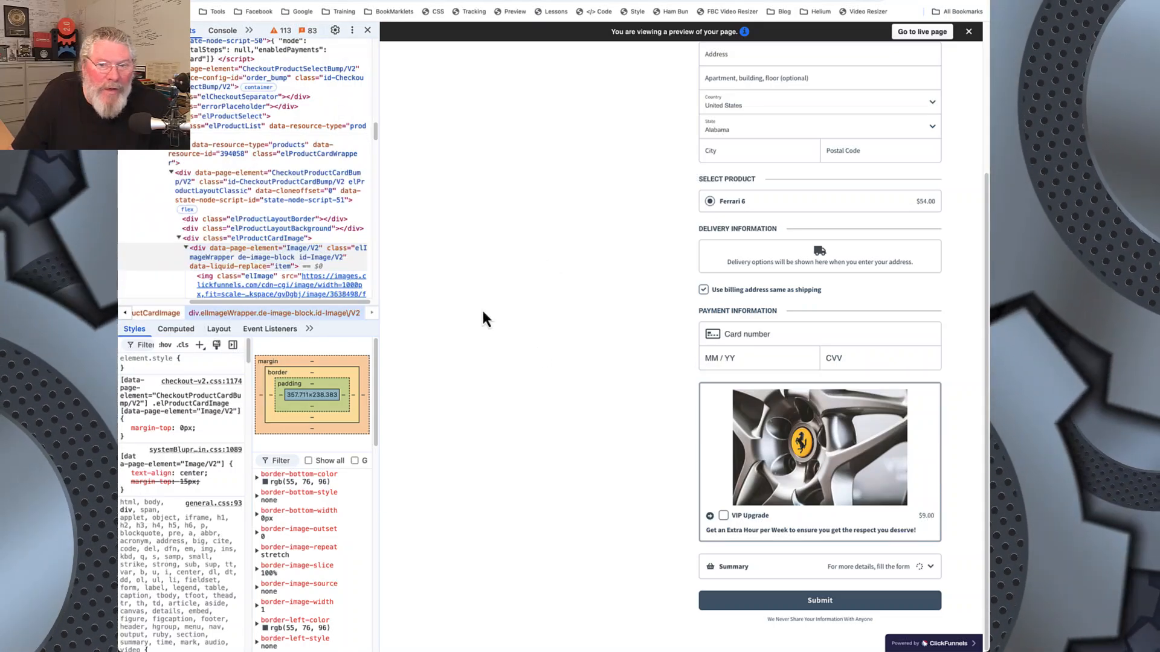
pyautogui.click(926, 516)
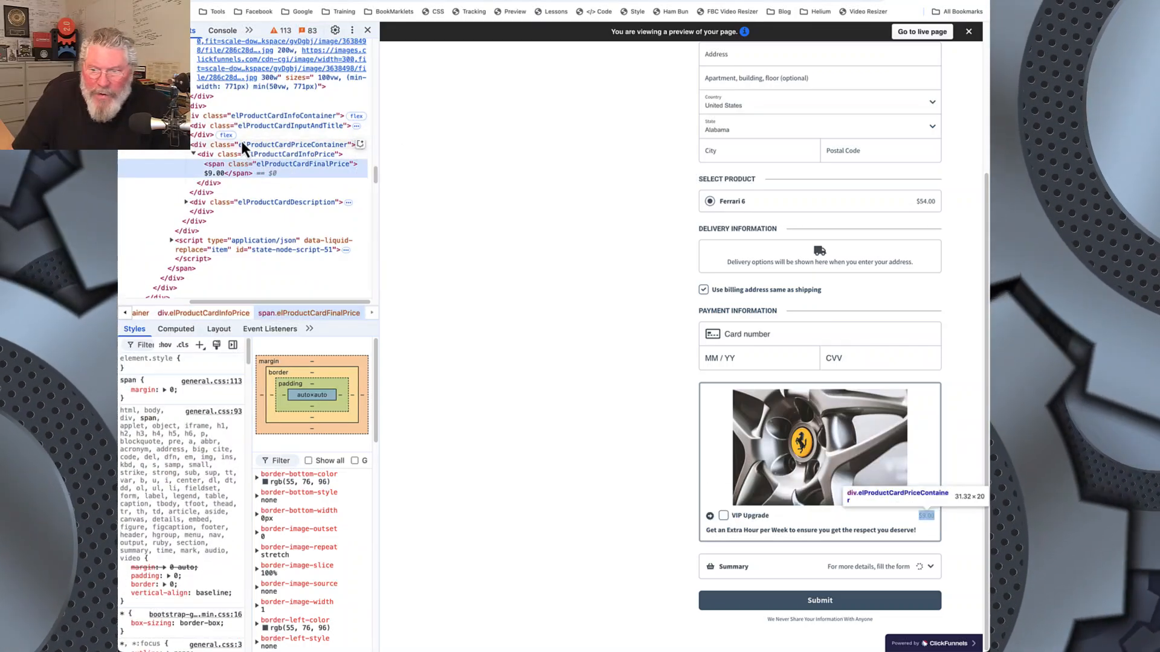
pyautogui.doubleClick(298, 147)
pyautogui.hotkey('ctrl', 'c')
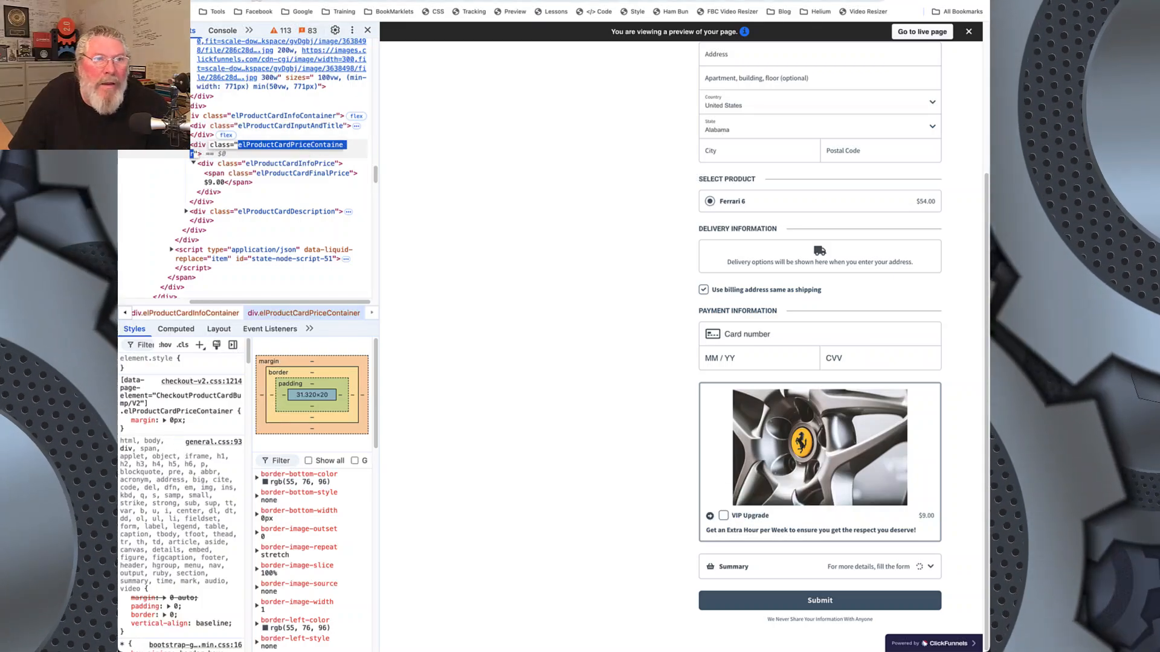
# Step: Extend the .elProductBumpHeadline font-size rule in the custom CSS to cover .elProductCardPriceContainer too, checking the preview in between
pyautogui.click(272, 1)
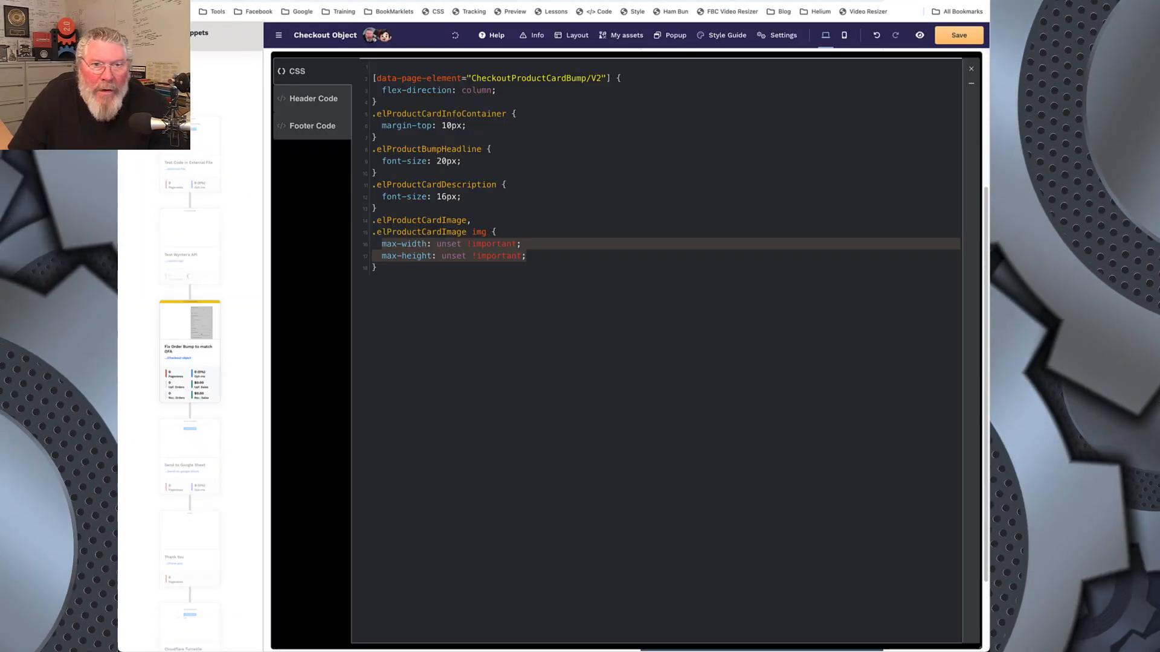
pyautogui.hotkey('ctrl', 'Tab')
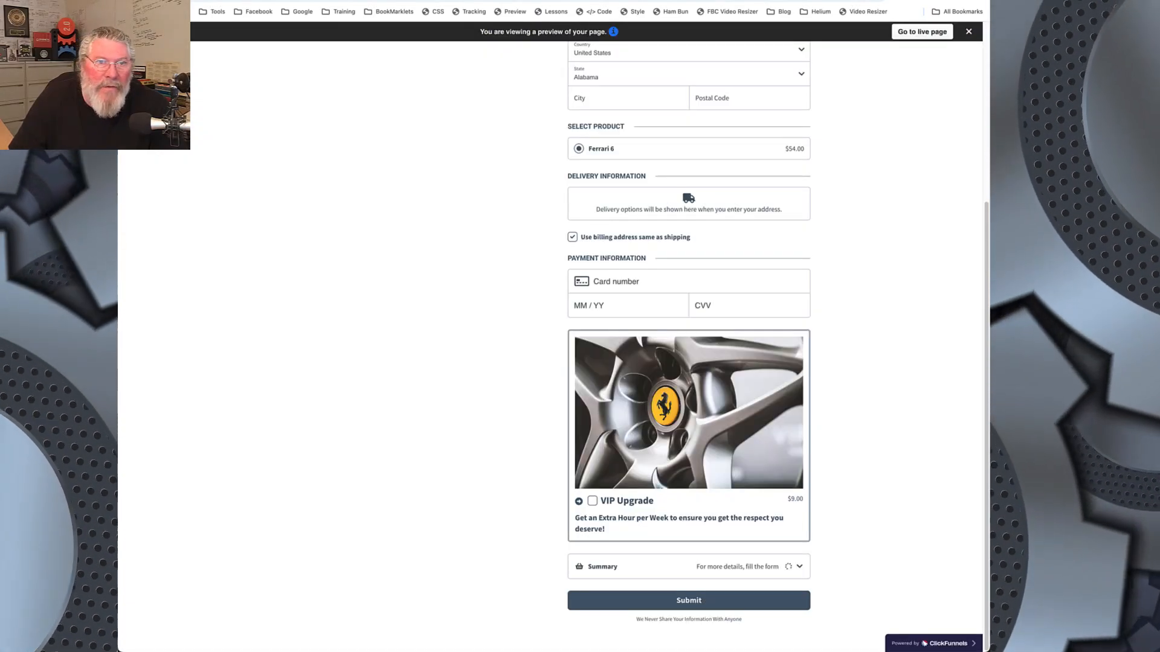
pyautogui.hotkey('ctrl', 'shift', 'Tab')
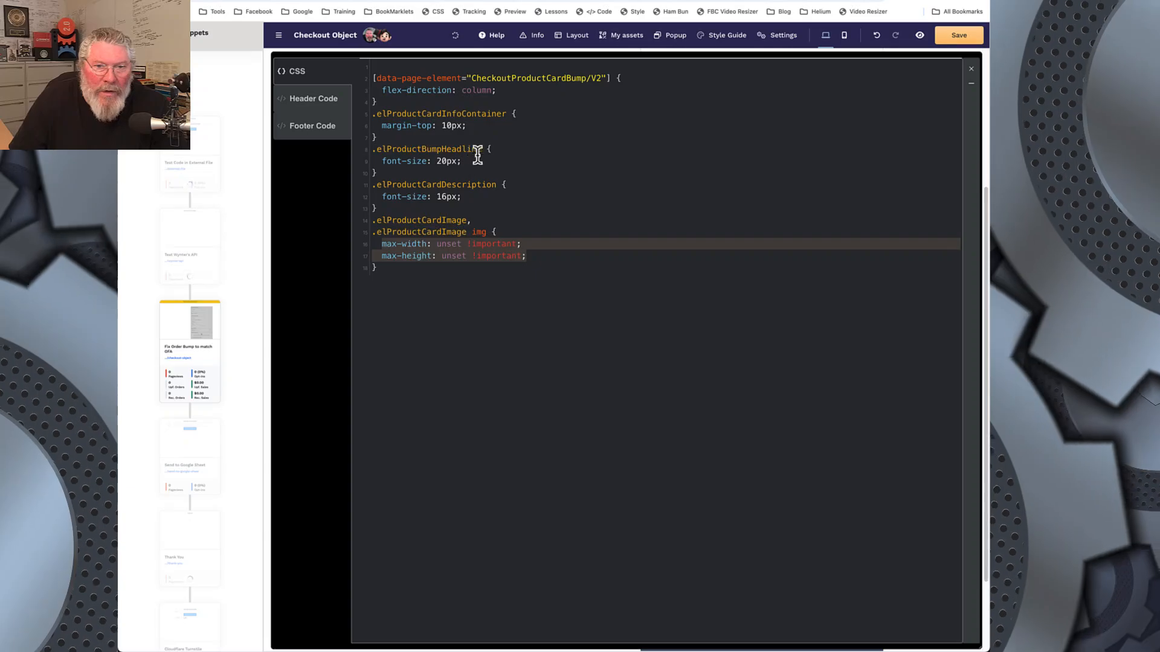
pyautogui.click(481, 149)
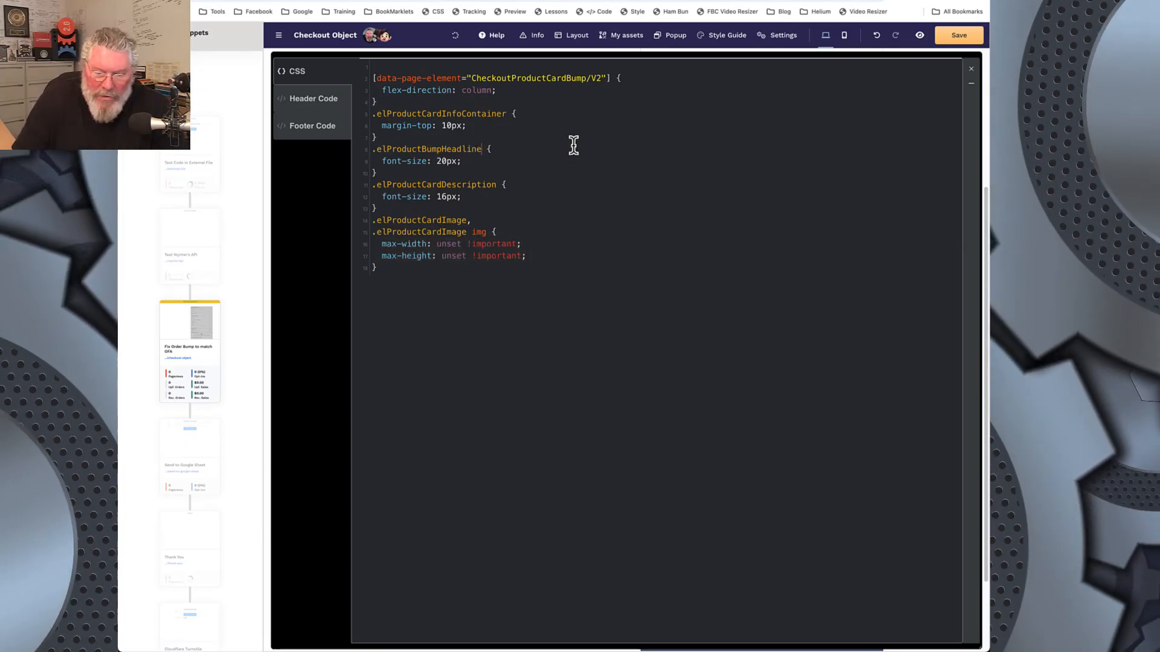
pyautogui.write(',')
pyautogui.press('Return')
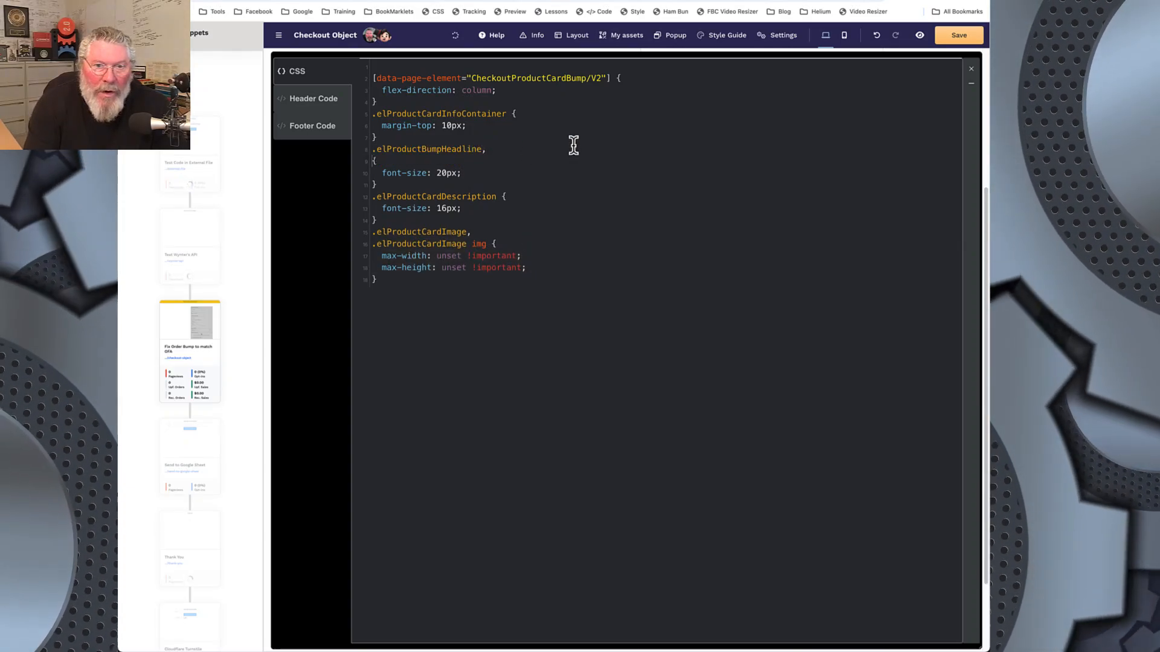
pyautogui.write('.')
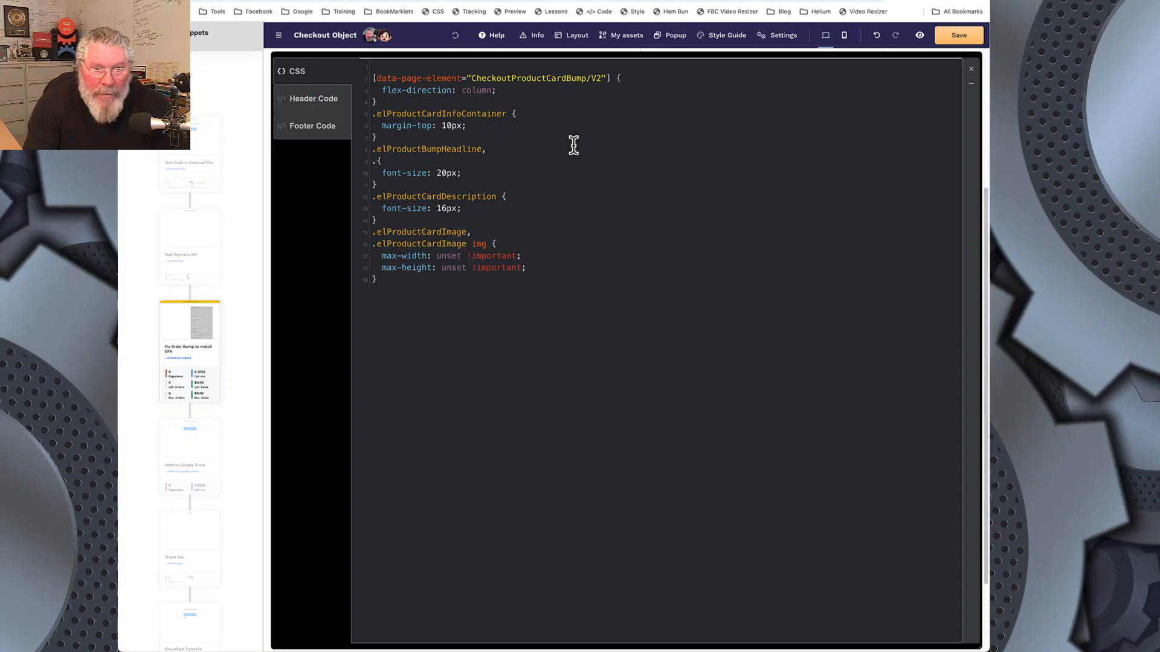
pyautogui.hotkey('ctrl', 'v')
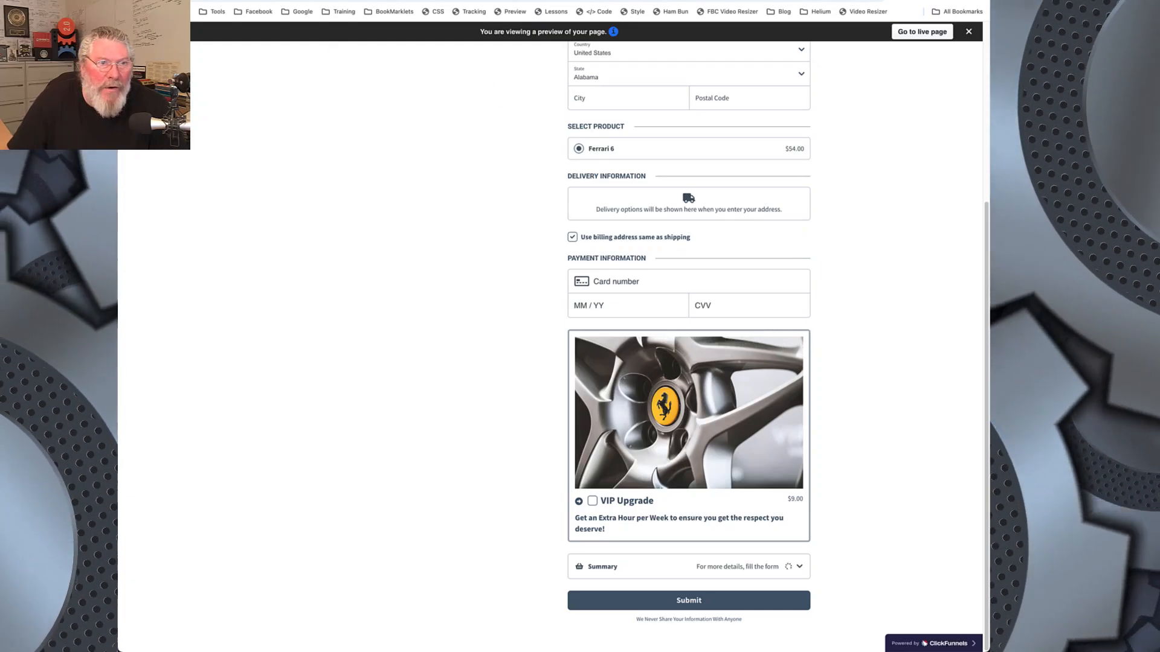
# Step: Inspect the order bump's outer edge in the preview and examine its nested container elements to find which one draws the border
pyautogui.rightClick(590, 340)
pyautogui.click(609, 502)
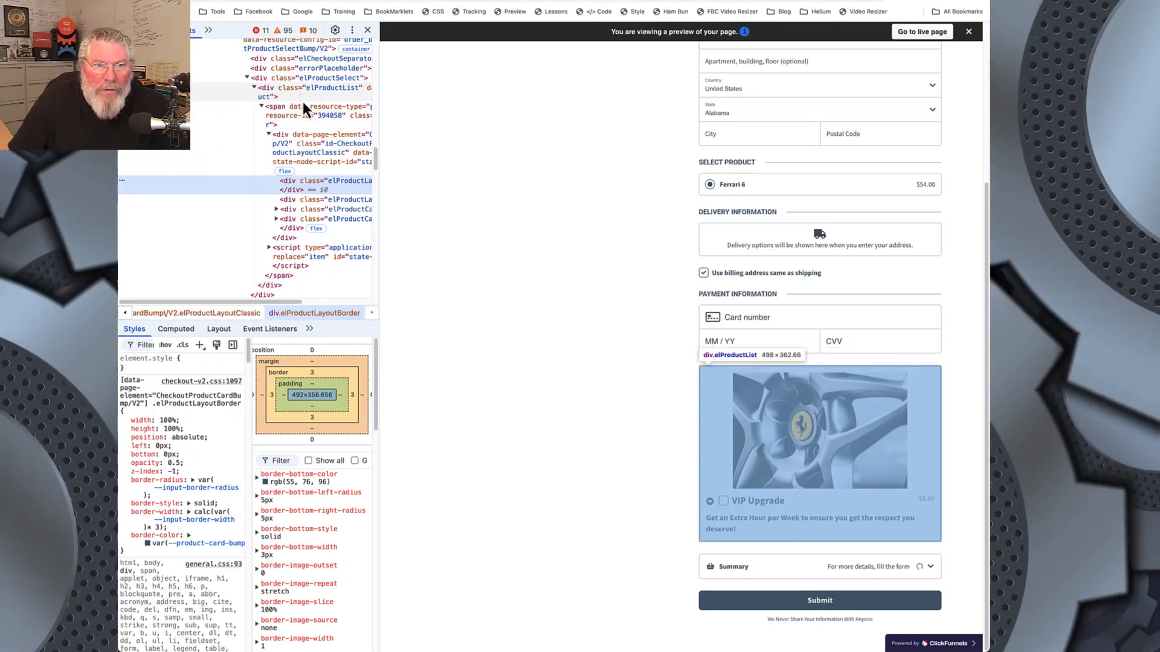
pyautogui.hscroll(3, 287, 302)
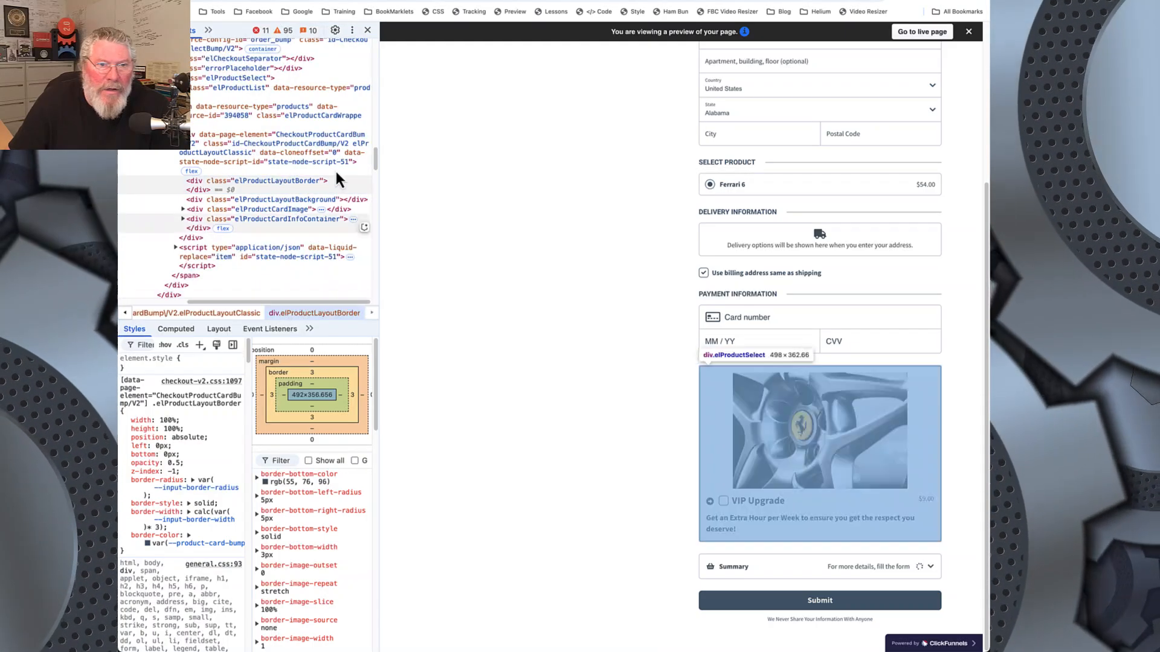
pyautogui.click(251, 144)
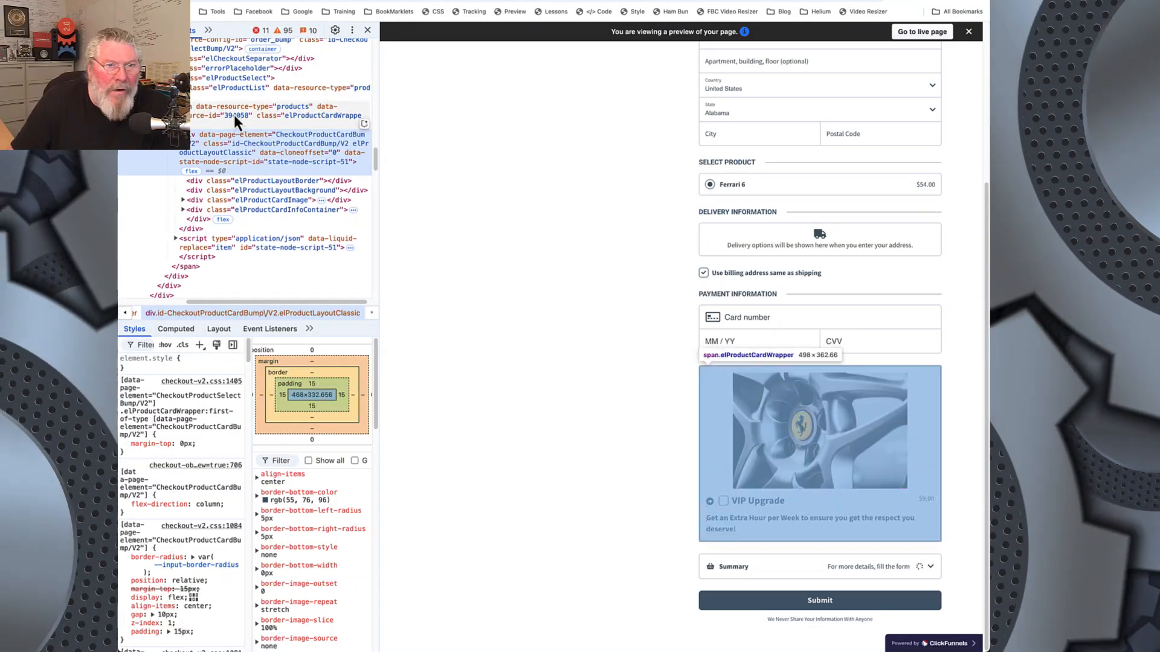
pyautogui.click(237, 79)
pyautogui.scroll(2, 237, 81)
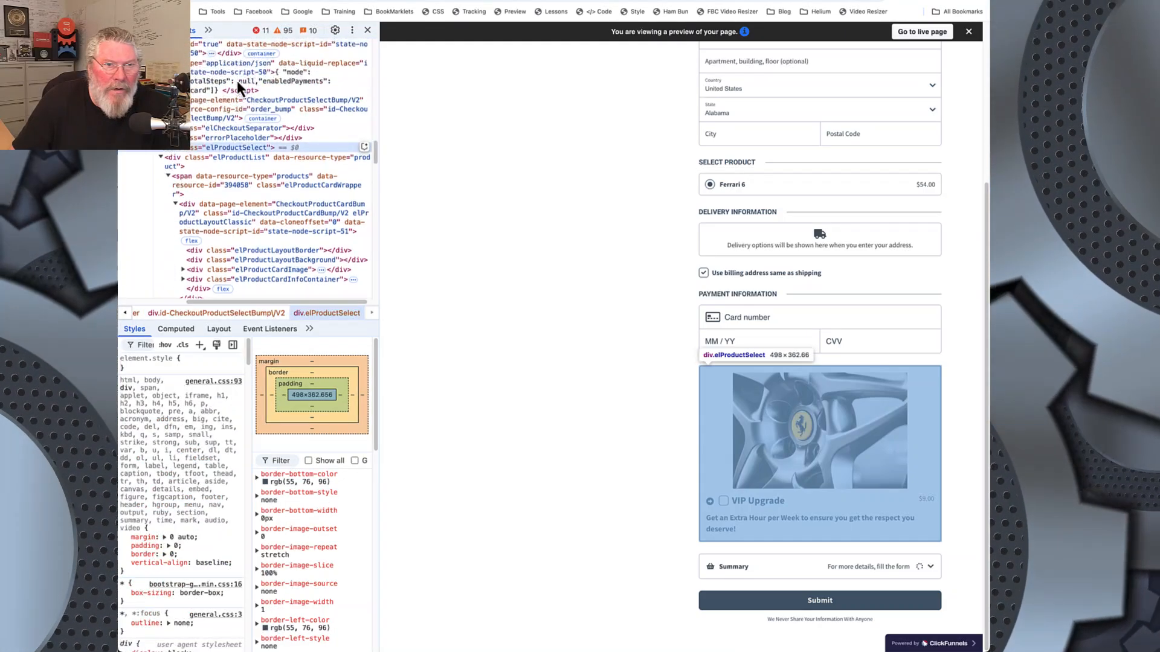
pyautogui.click(227, 104)
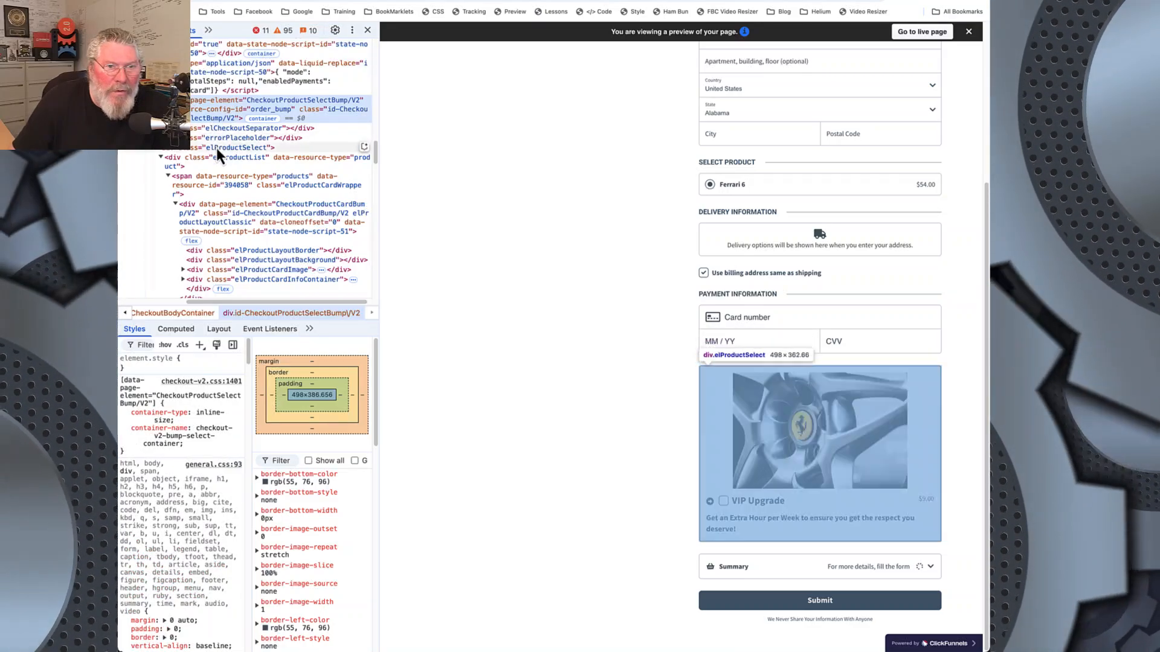
pyautogui.click(217, 147)
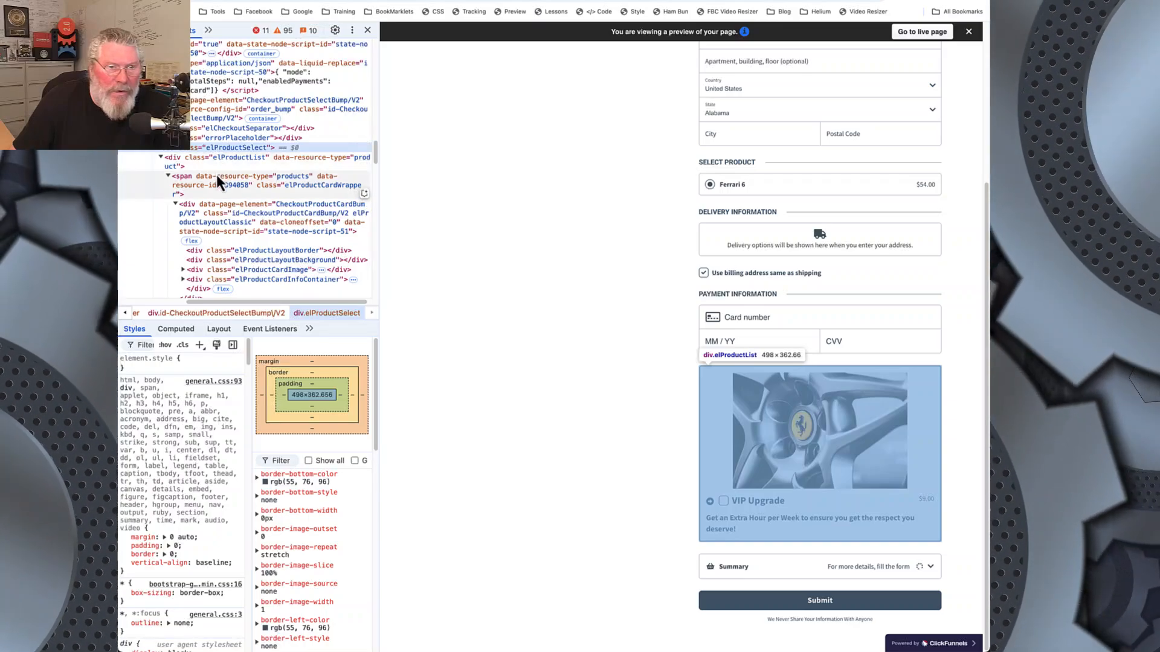
pyautogui.click(222, 160)
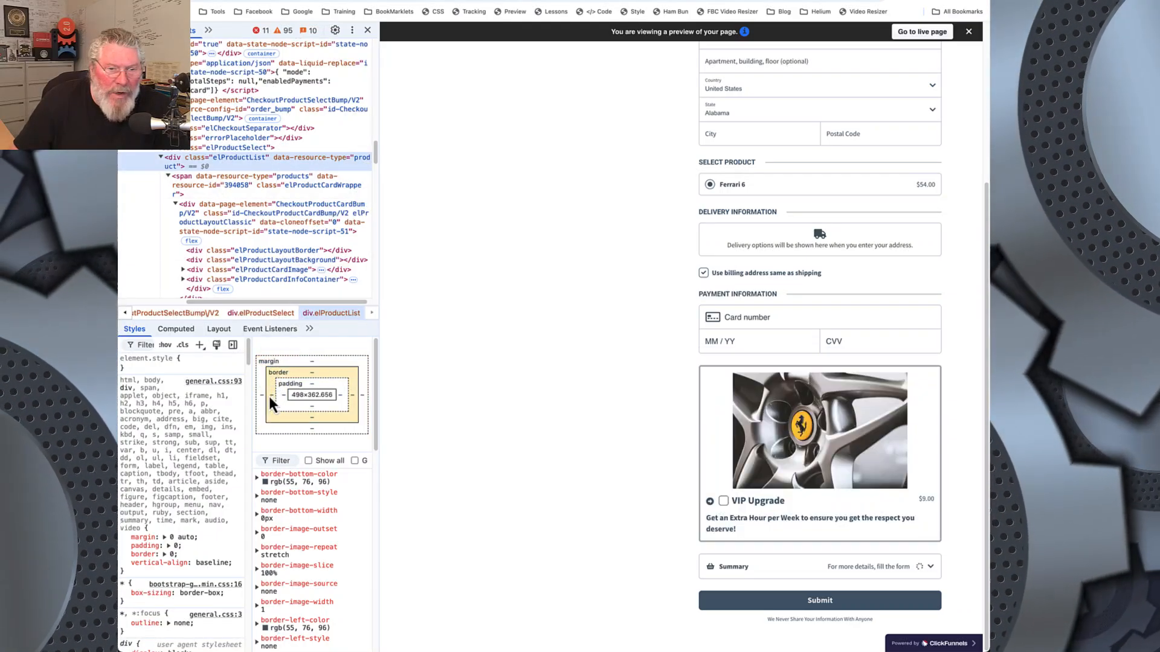
pyautogui.click(237, 182)
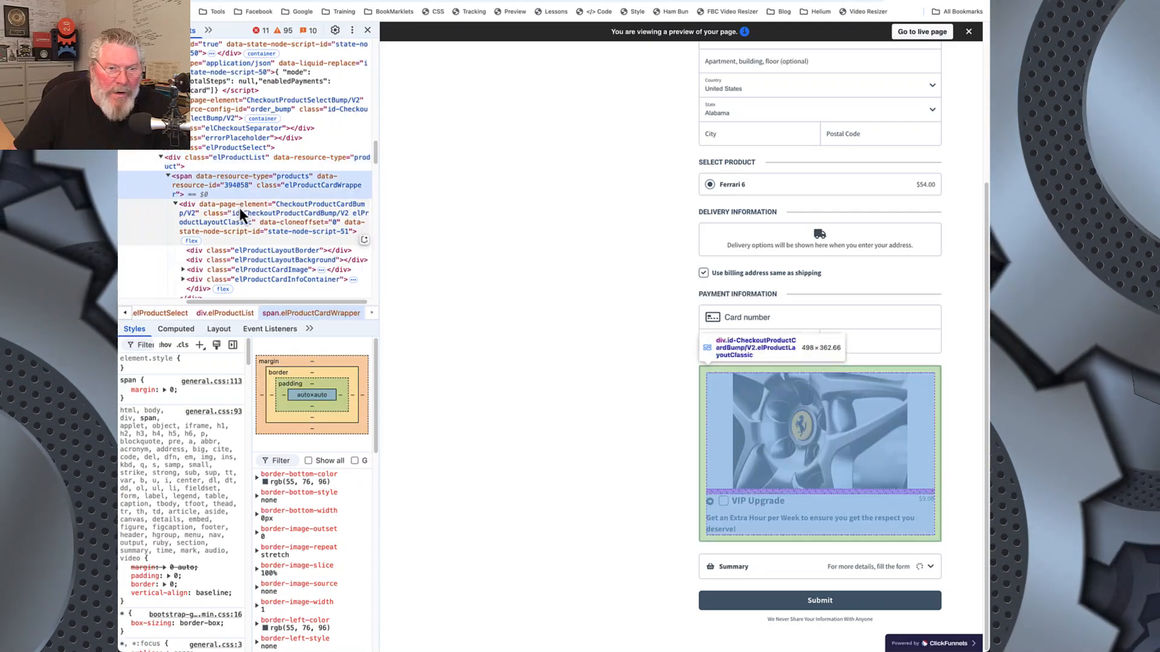
pyautogui.click(239, 208)
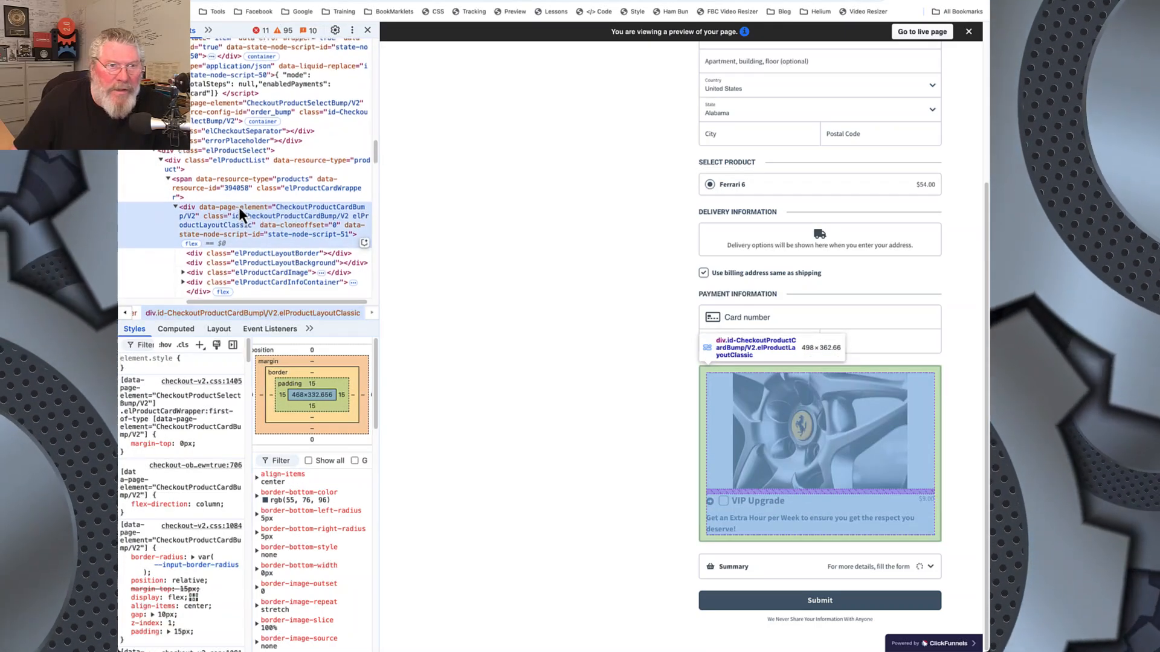
pyautogui.scroll(3, 238, 208)
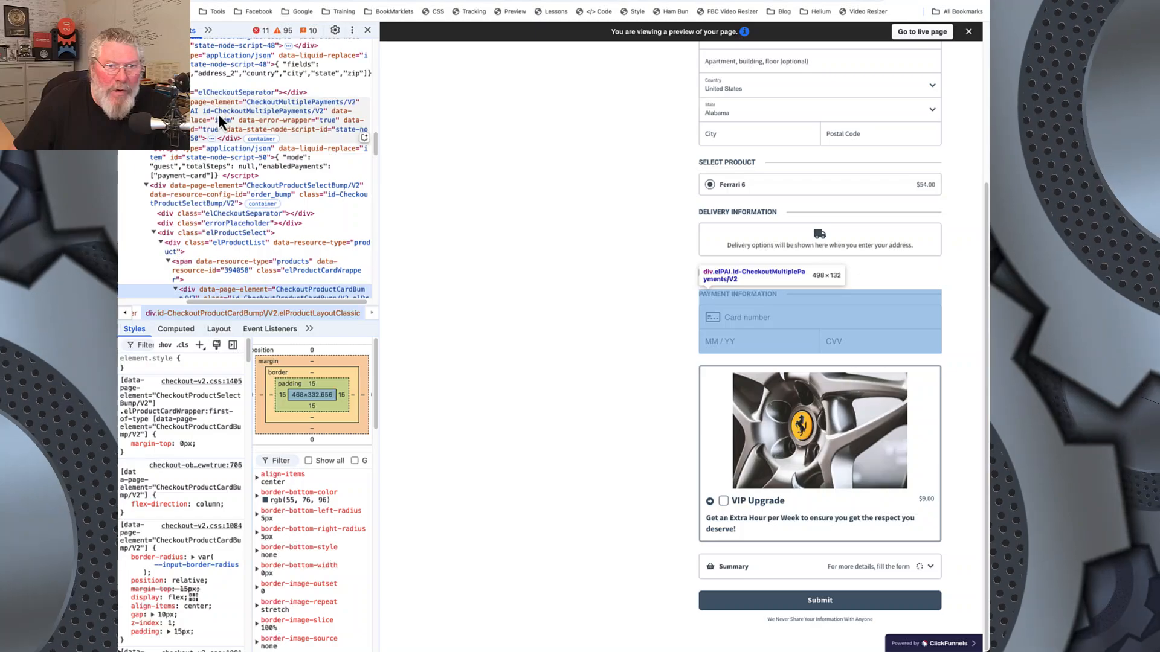
pyautogui.click(216, 191)
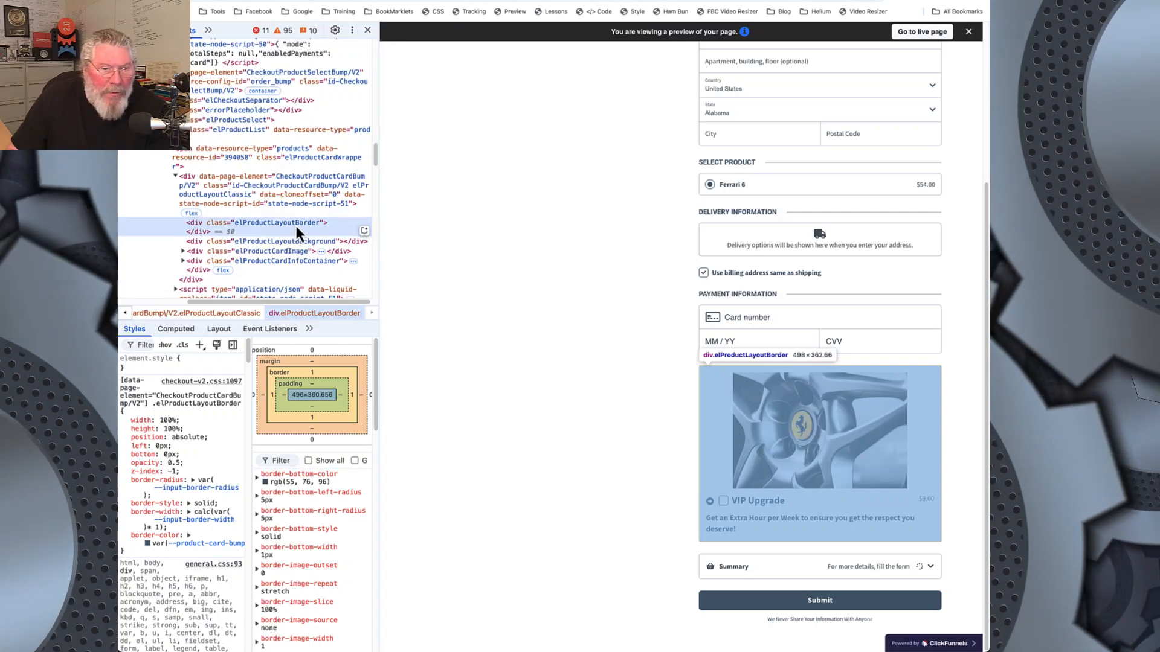
# Step: Test border-width multipliers of 3 and 30 on elProductLayoutBorder in the inspector and settle on 1
pyautogui.click(160, 527)
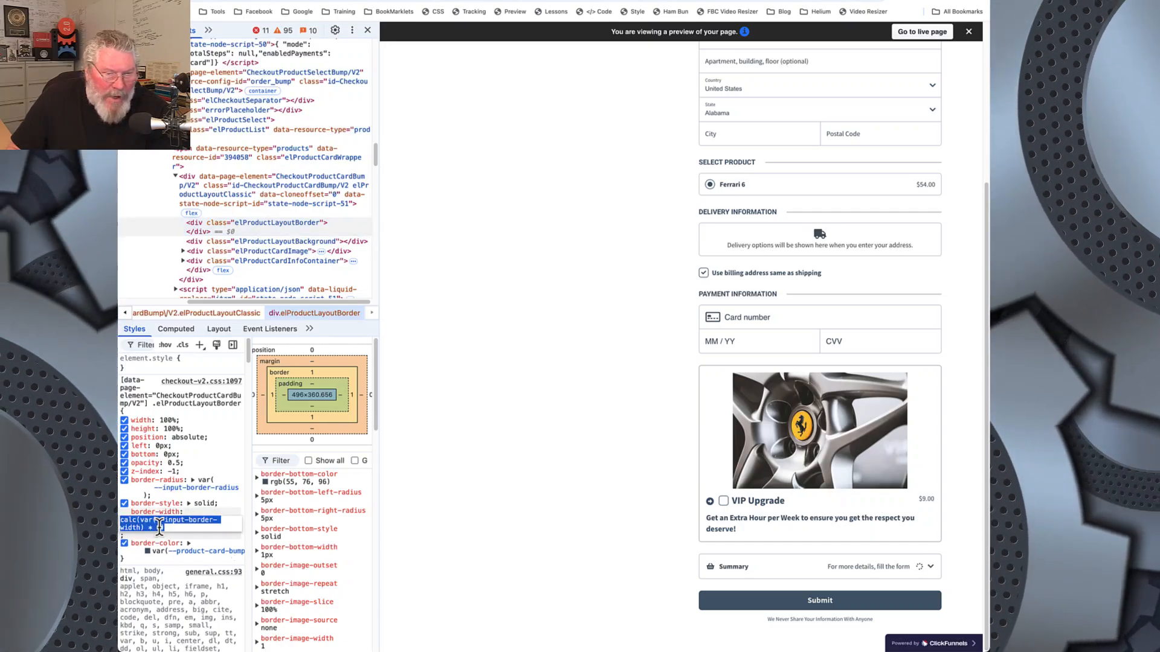
pyautogui.click(160, 528)
pyautogui.press('BackSpace')
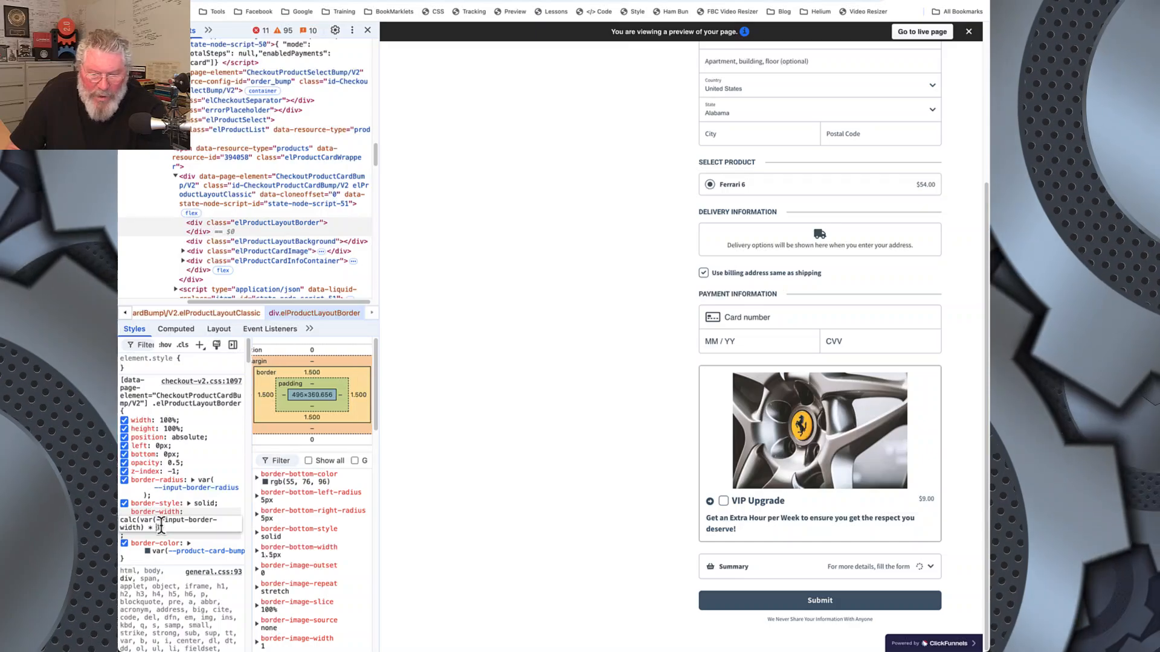
pyautogui.write('3')
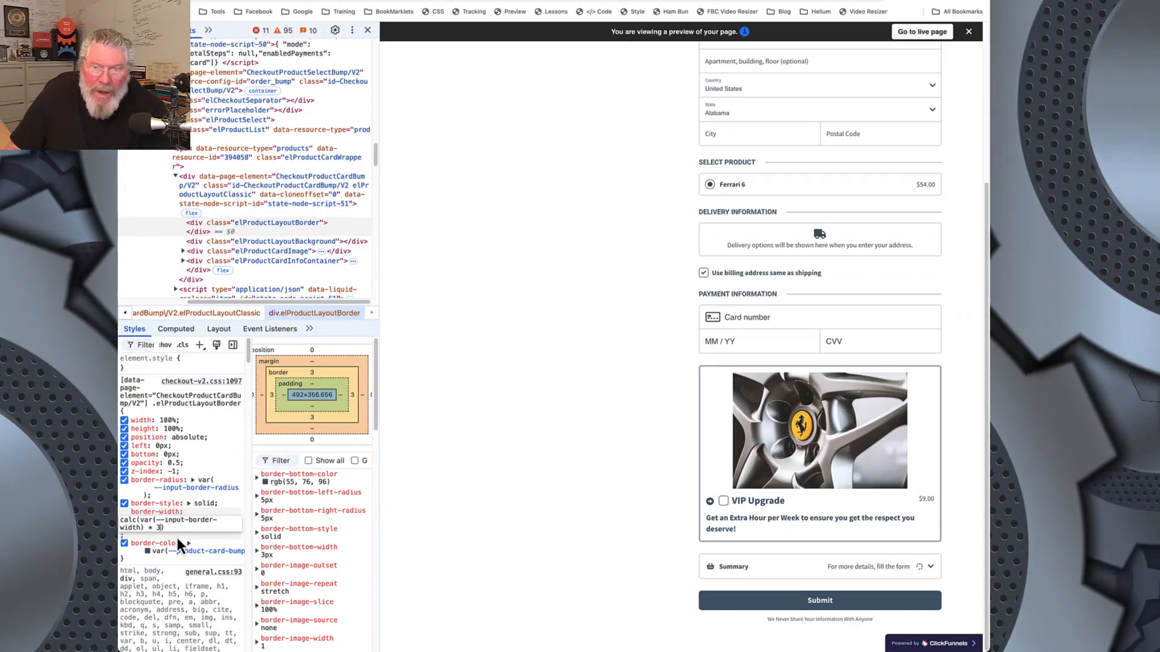
pyautogui.write('0')
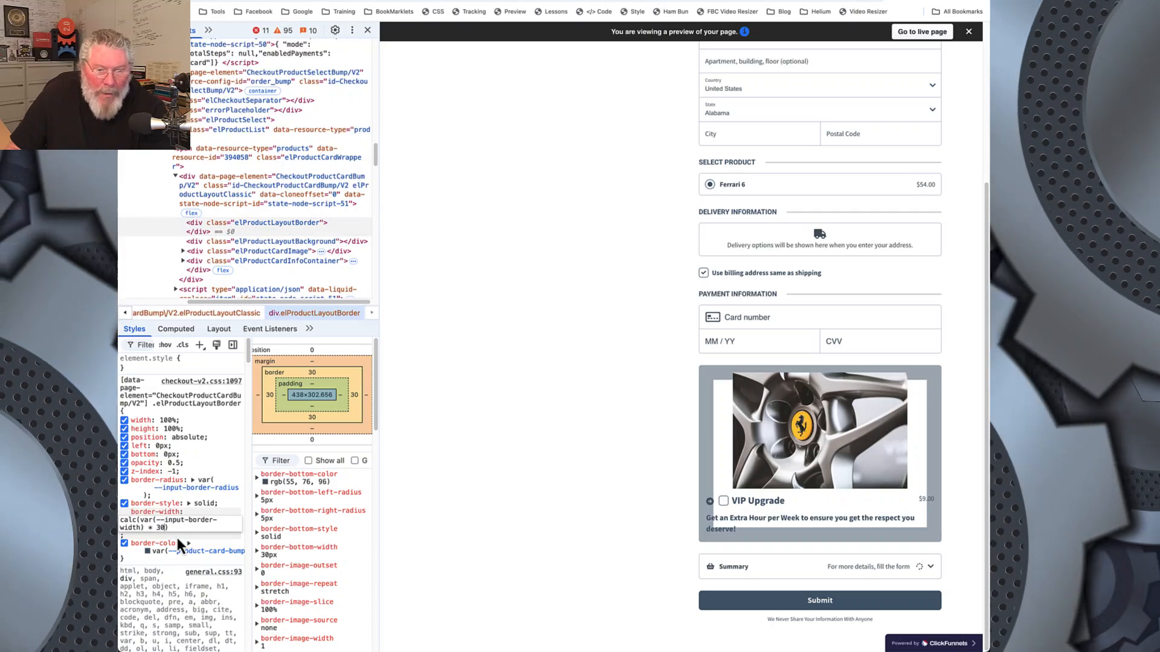
pyautogui.press('BackSpace')
pyautogui.press('BackSpace')
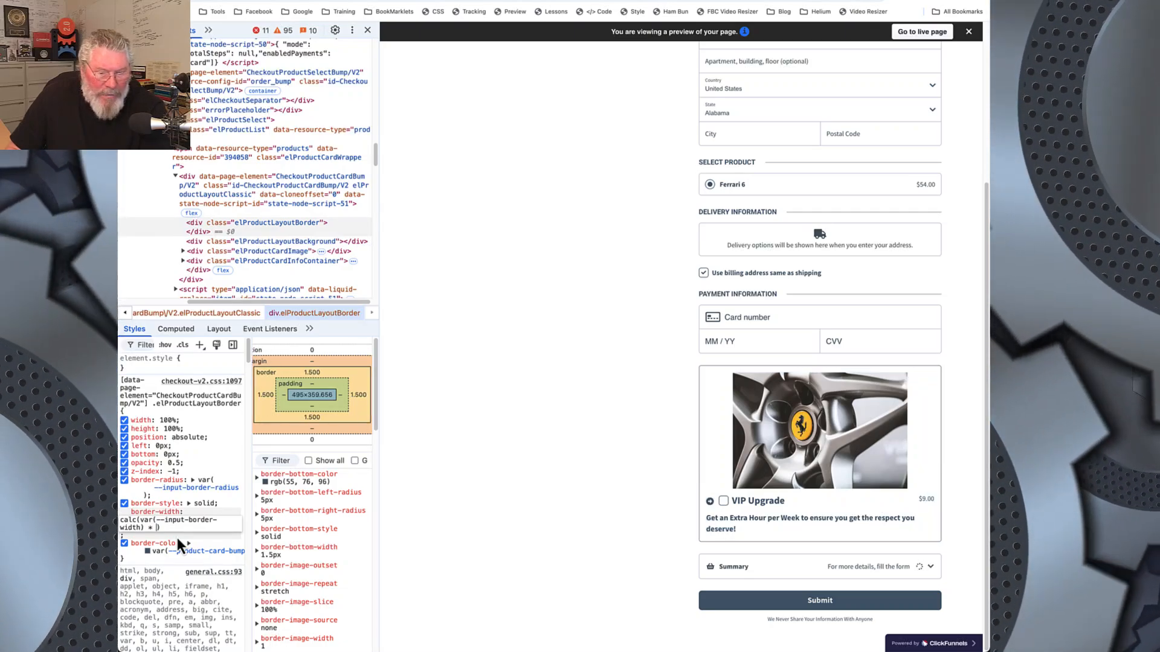
pyautogui.write('1')
pyautogui.press('Return')
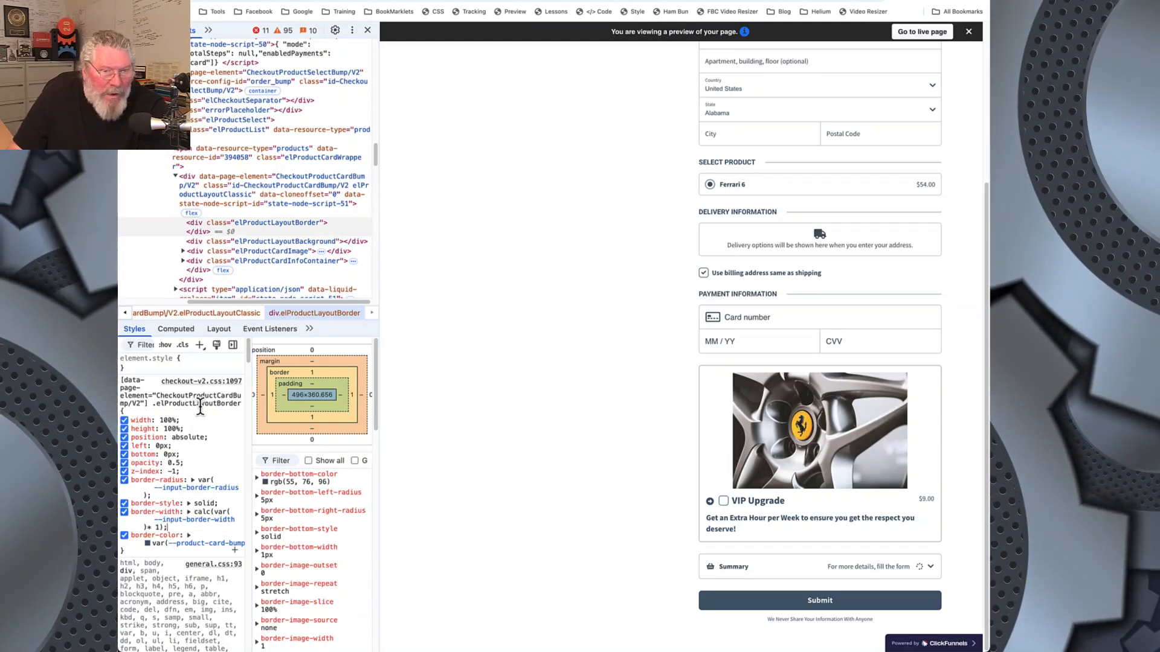
# Step: Copy the class name elProductLayoutBorder and add an empty .elProductLayoutBorder rule to the custom CSS above the headline rule
pyautogui.click(152, 404)
pyautogui.doubleClick(278, 223)
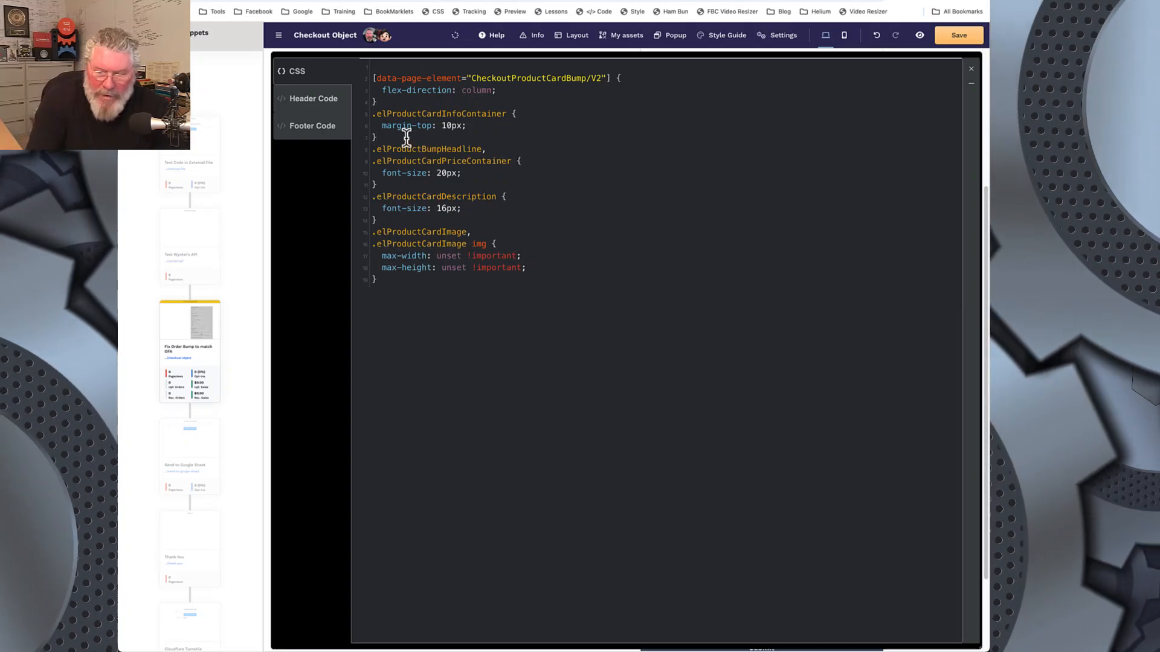
pyautogui.press('Return')
pyautogui.write('.elProductLayoutBorder')
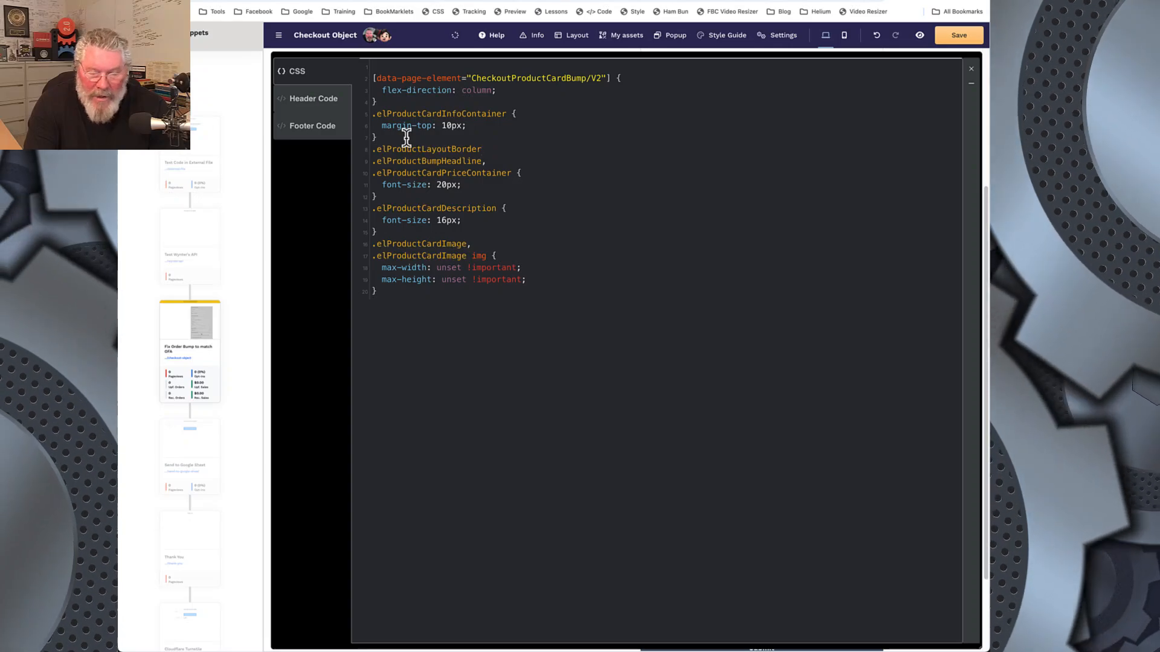
pyautogui.write('{')
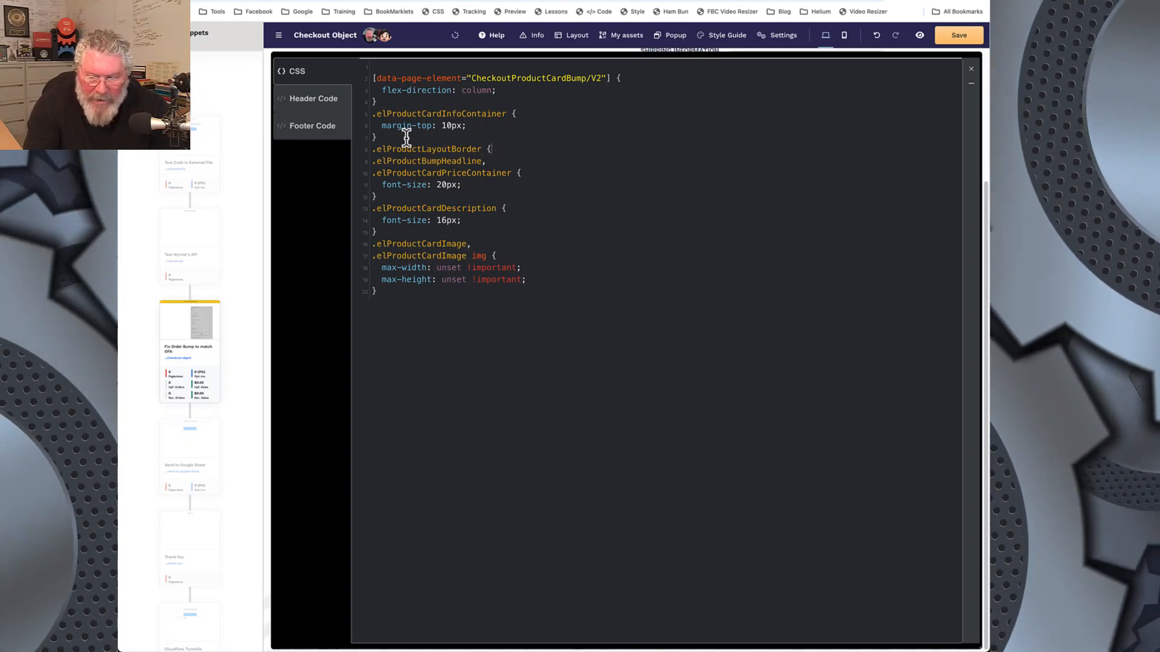
pyautogui.press('Return')
pyautogui.press('Return')
pyautogui.write('}')
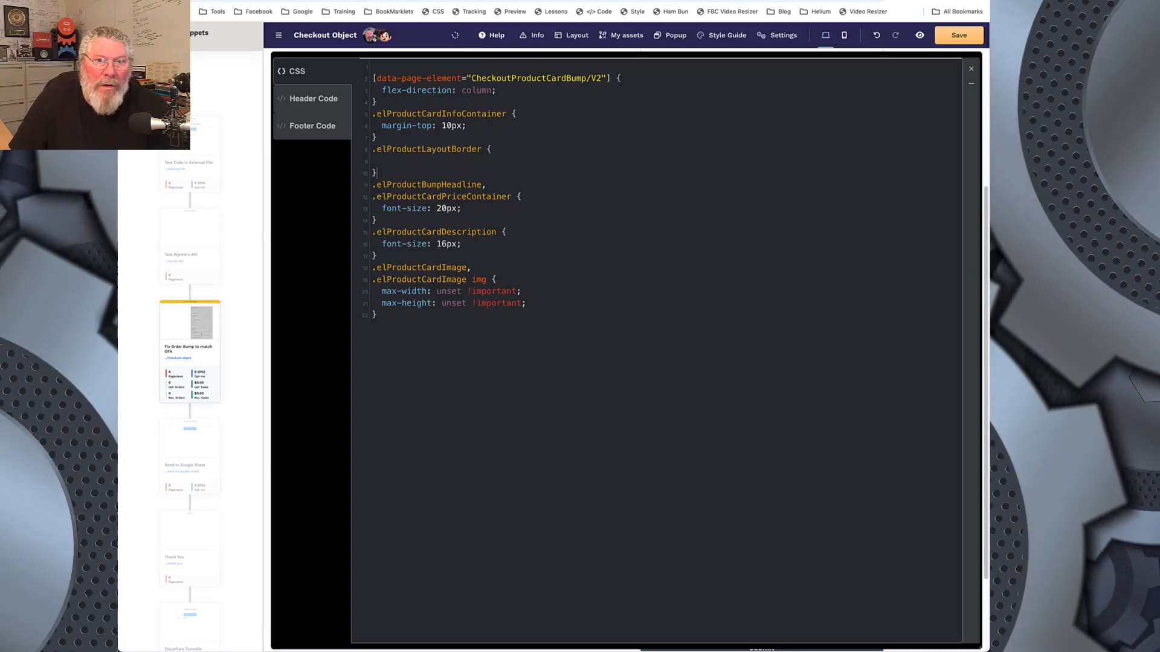
# Step: Copy the declaration border-width: calc(var(--input-border-width) * 1) from the inspector into the .elProductLayoutBorder rule of the custom CSS
pyautogui.click(290, 1)
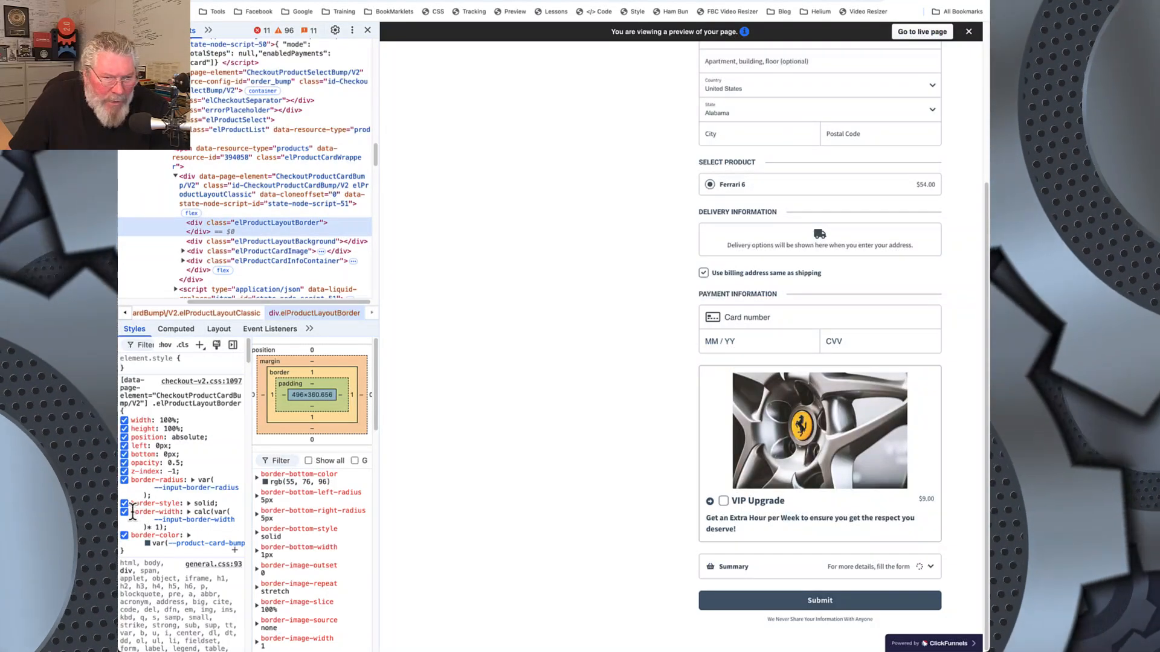
pyautogui.moveTo(132, 512); pyautogui.dragTo(171, 530)
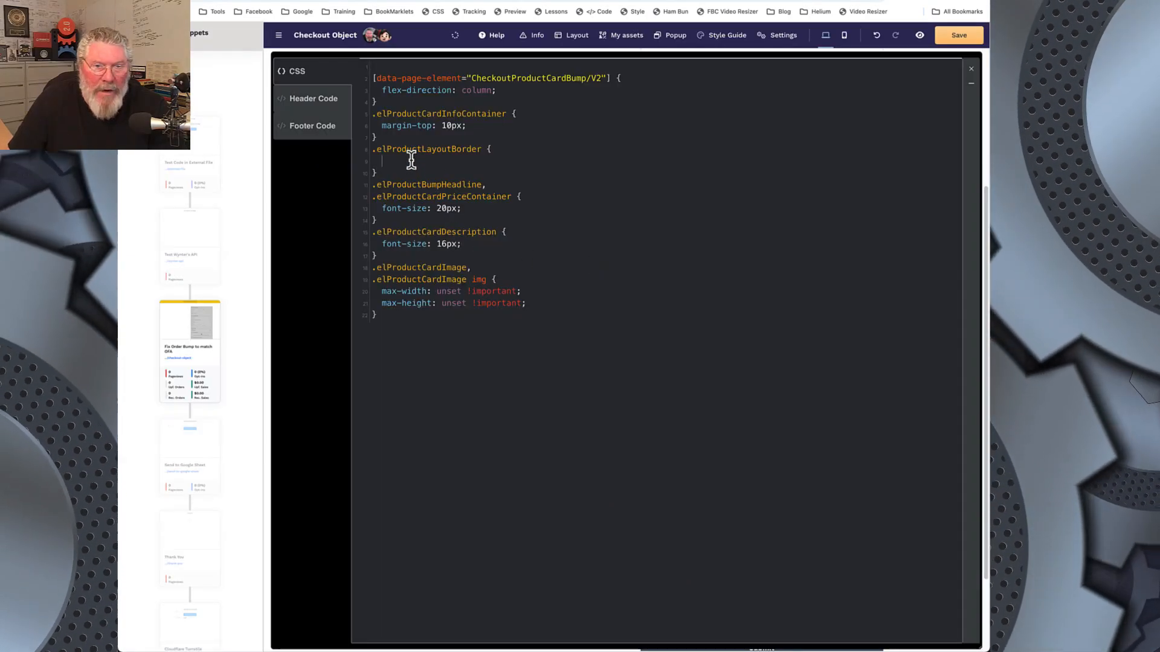
pyautogui.write('border-width: calc(var(--input-border-width)* 1);')
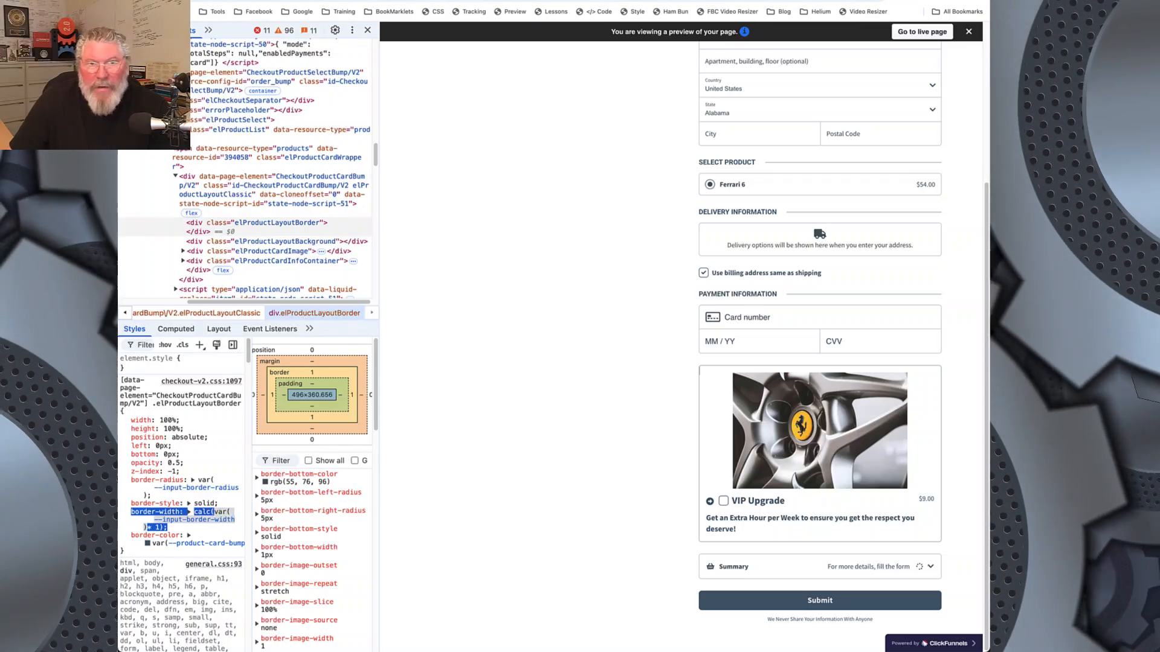
# Step: Inspect the order bump border in the updated preview and compare the checkout-v2.css border-width declaration with the custom .elProductLayoutBorder rule
pyautogui.click(163, 1)
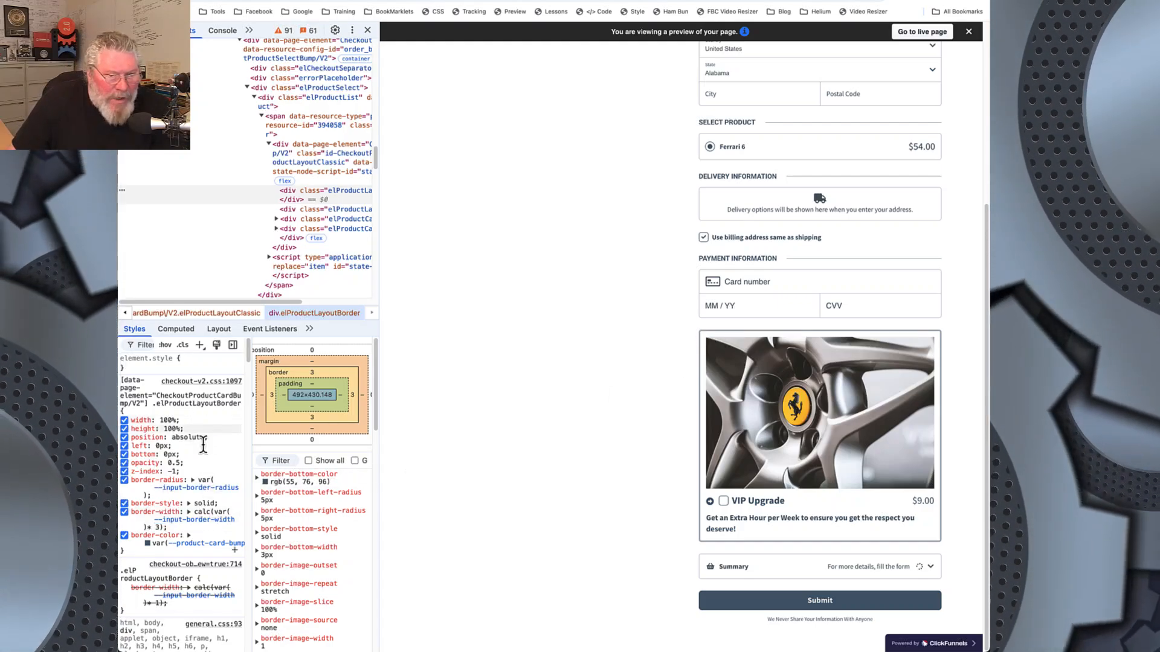
pyautogui.scroll(-1, 203, 444)
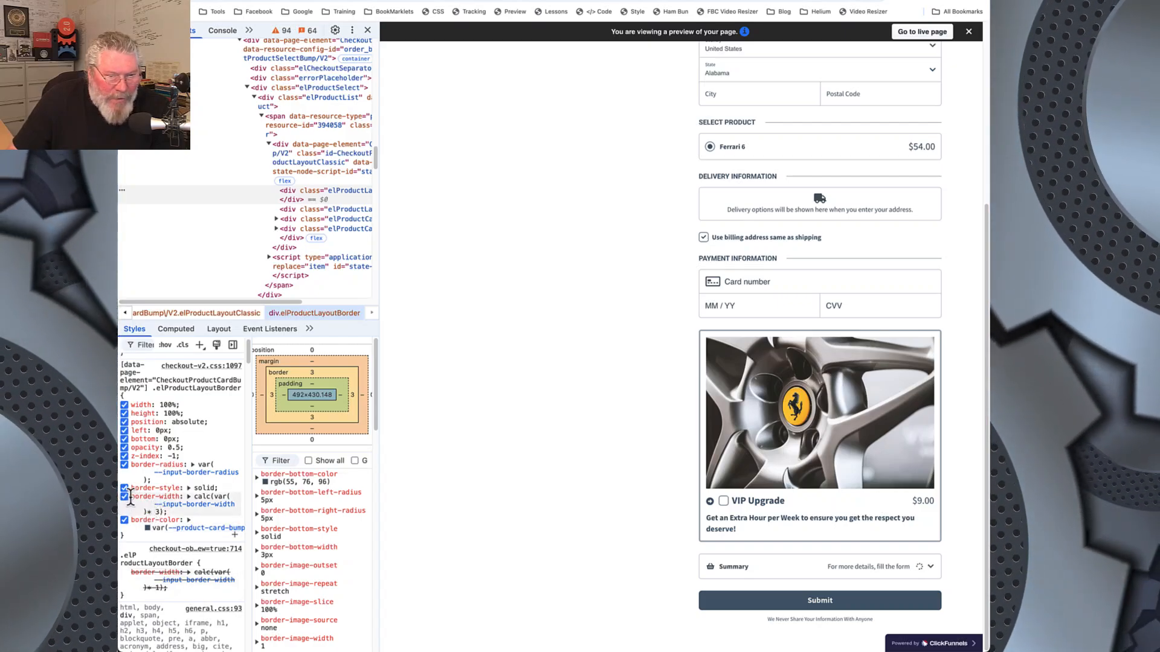
pyautogui.moveTo(131, 497); pyautogui.dragTo(167, 512)
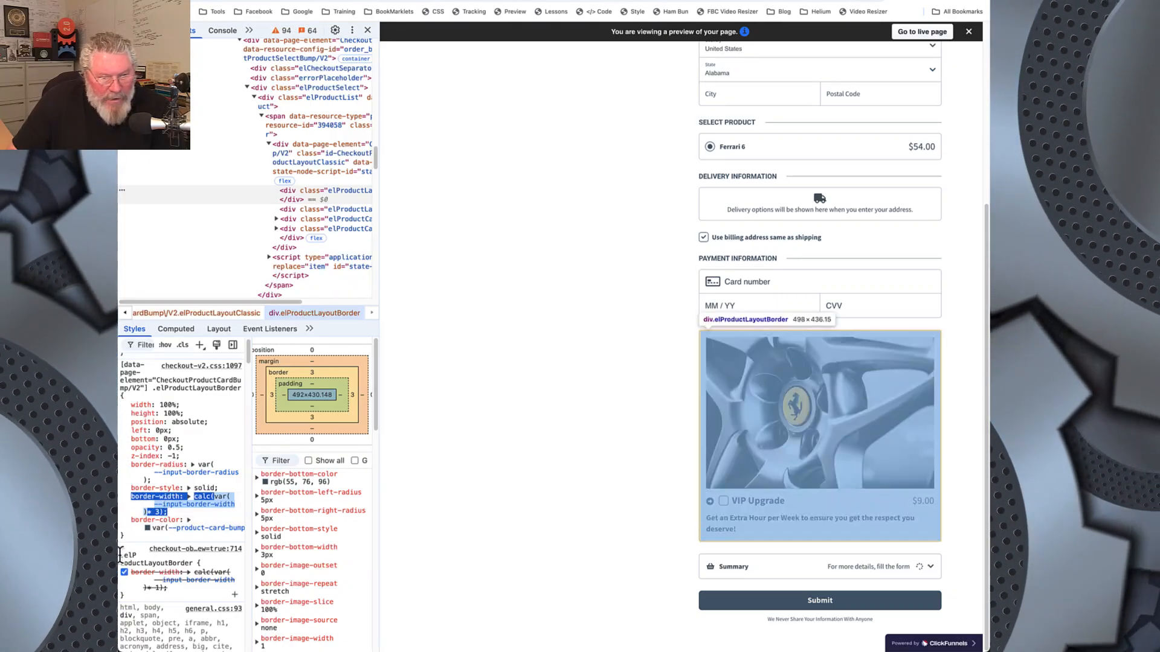
pyautogui.moveTo(120, 554); pyautogui.dragTo(175, 588)
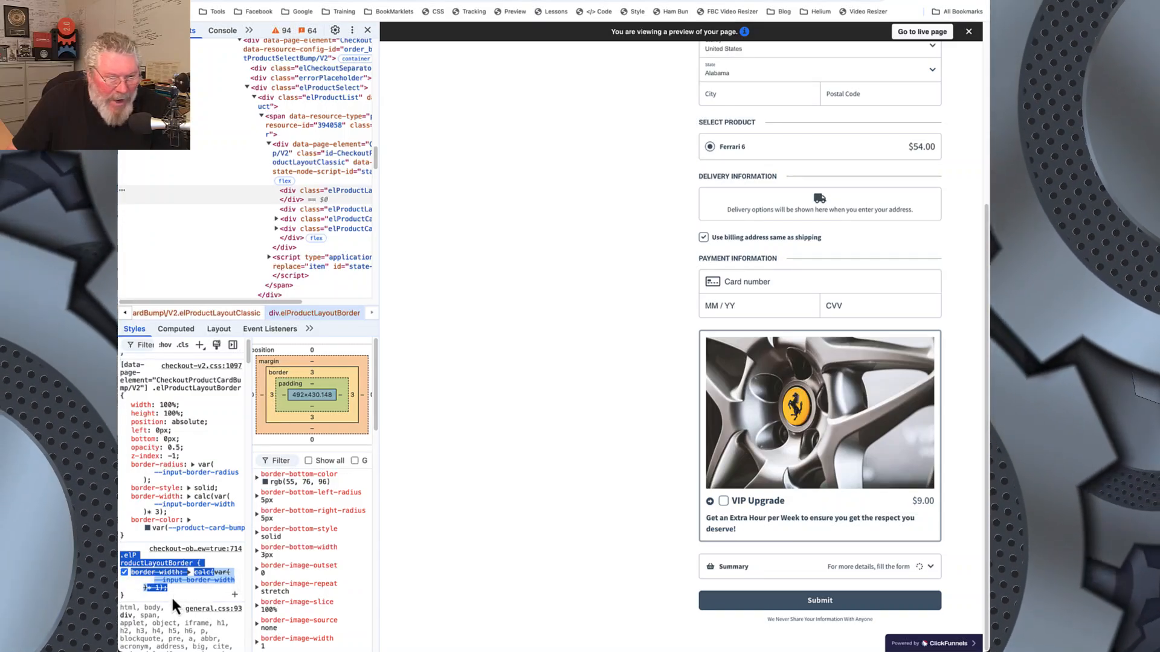
# Step: Test adding !important to the border-width declaration of the custom .elProductLayoutBorder rule in the inspector
pyautogui.click(172, 596)
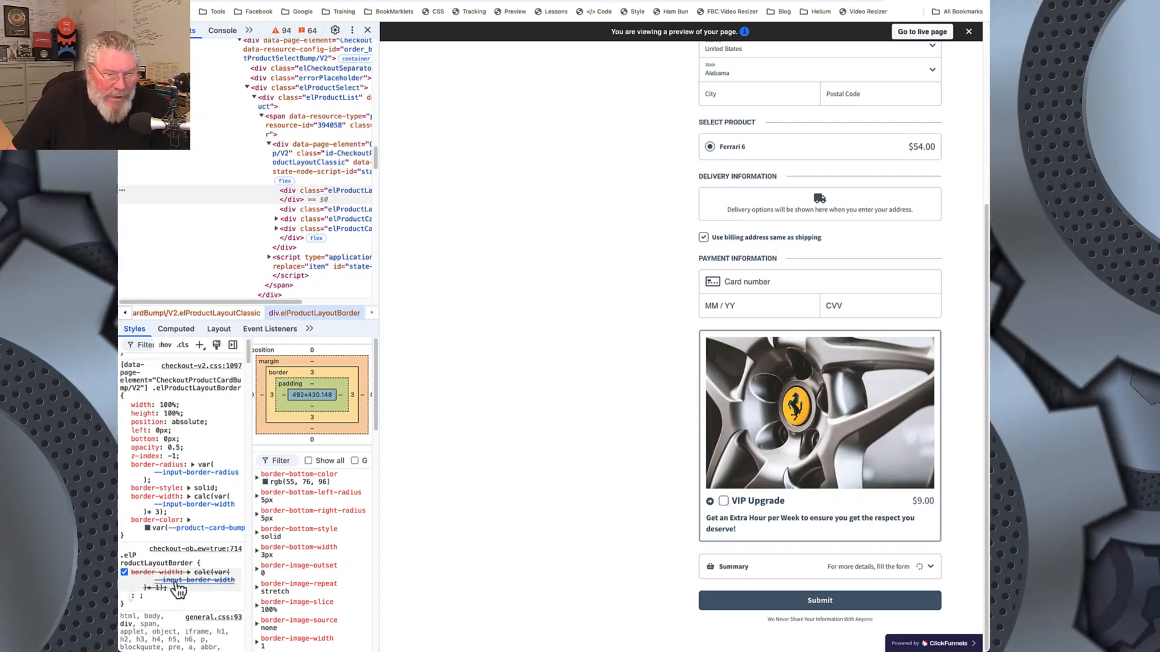
pyautogui.click(161, 587)
pyautogui.click(159, 588)
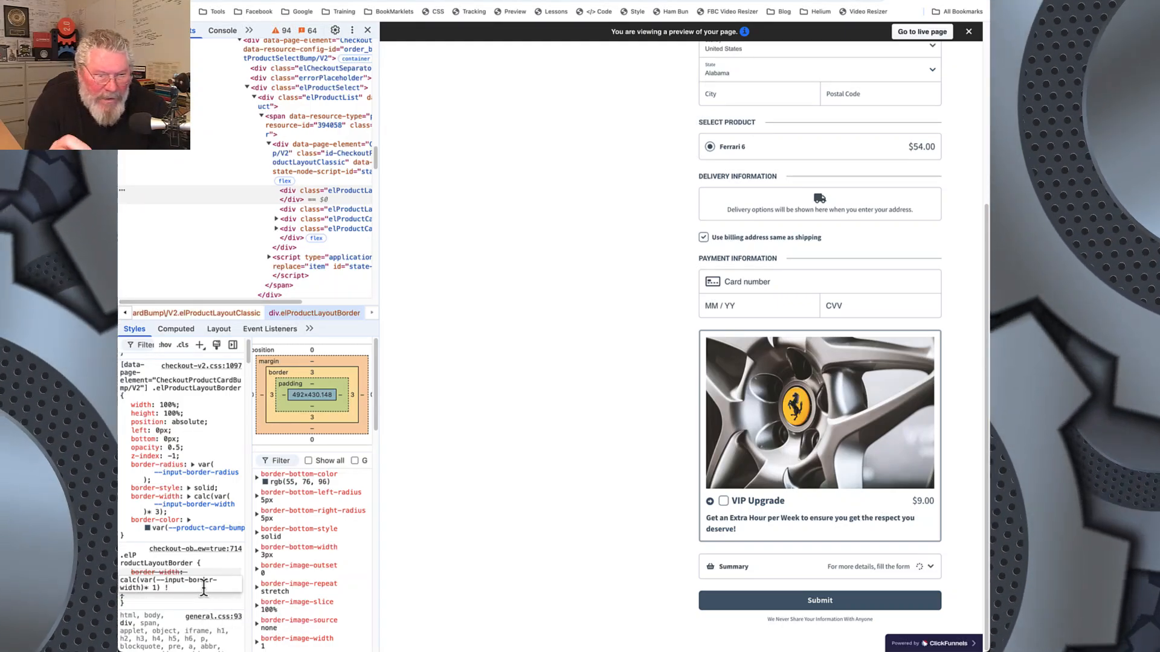
pyautogui.write('!')
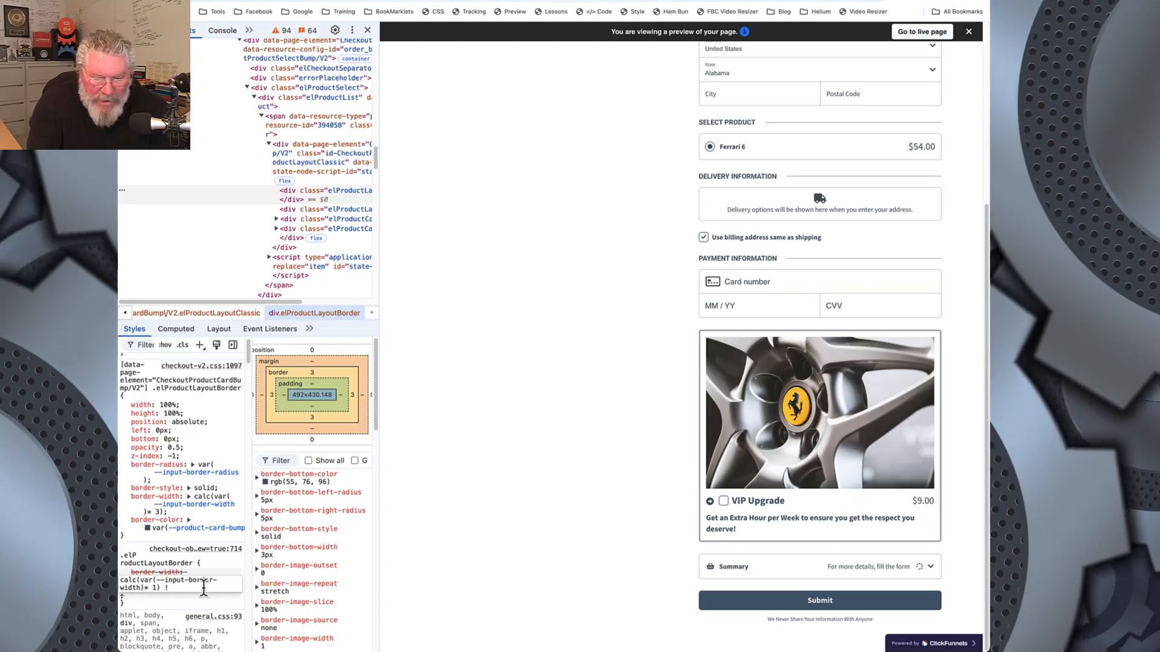
pyautogui.write('im')
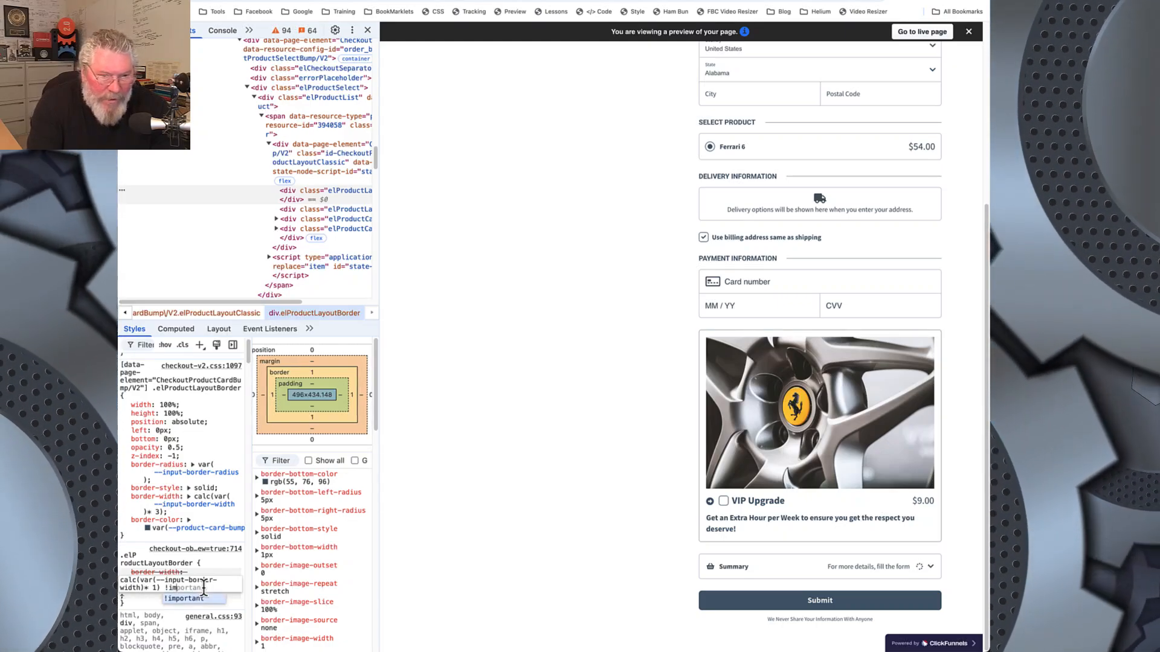
pyautogui.press('Return')
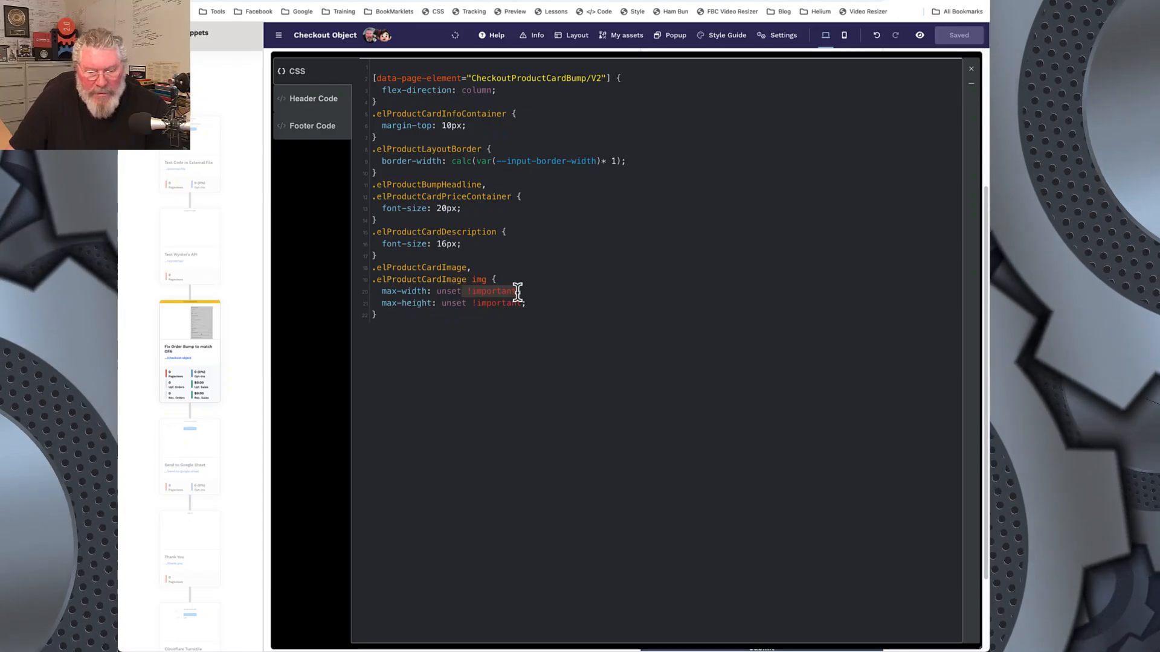
# Step: Append !important to the border-width declaration of .elProductLayoutBorder in the page's custom CSS and save the page
pyautogui.click(618, 161)
pyautogui.write('!important')
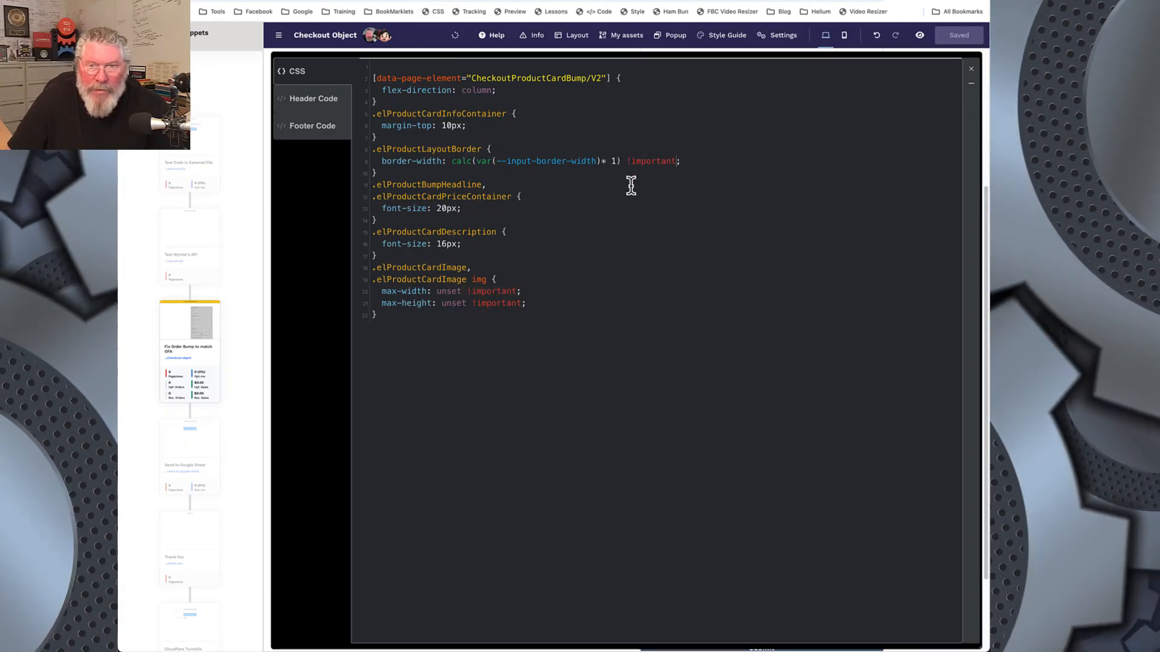
pyautogui.click(957, 36)
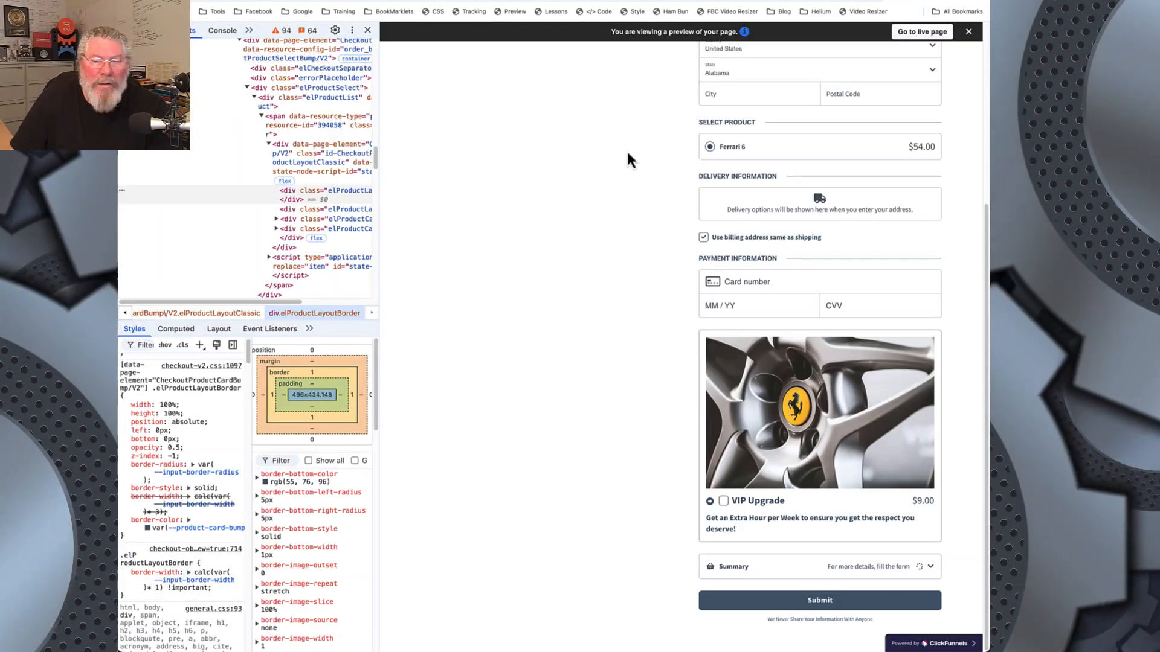
# Step: Reload the page preview and compare the order bump's border and layout with the reference photo
pyautogui.press('super+r')
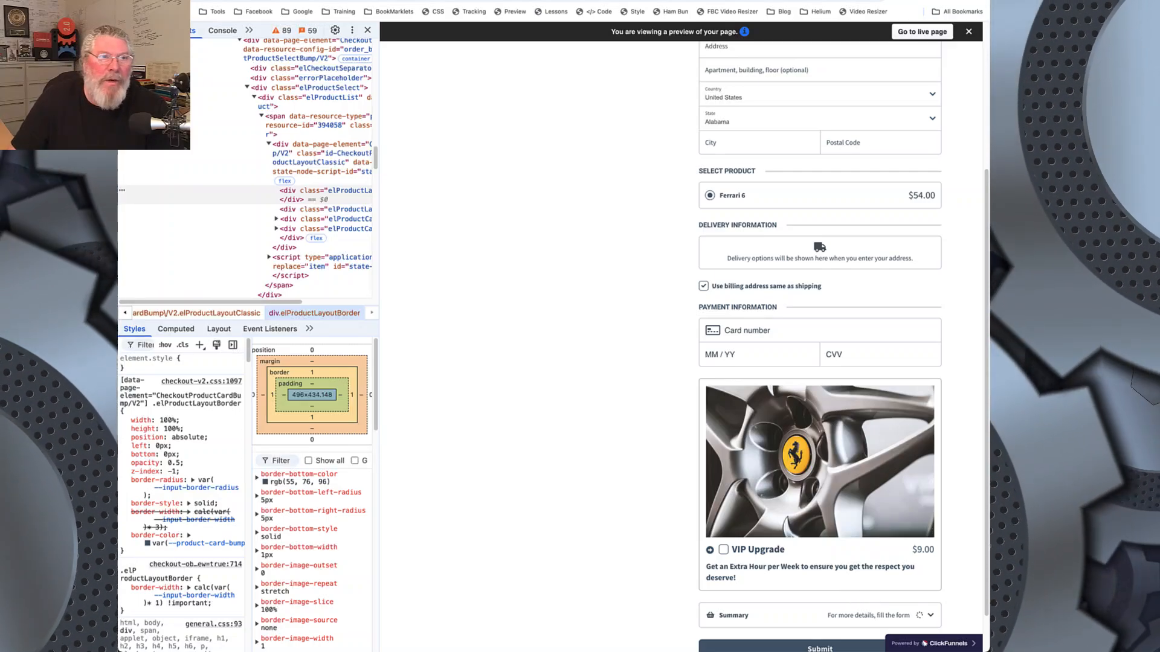
pyautogui.hotkey('ctrl', 'Tab')
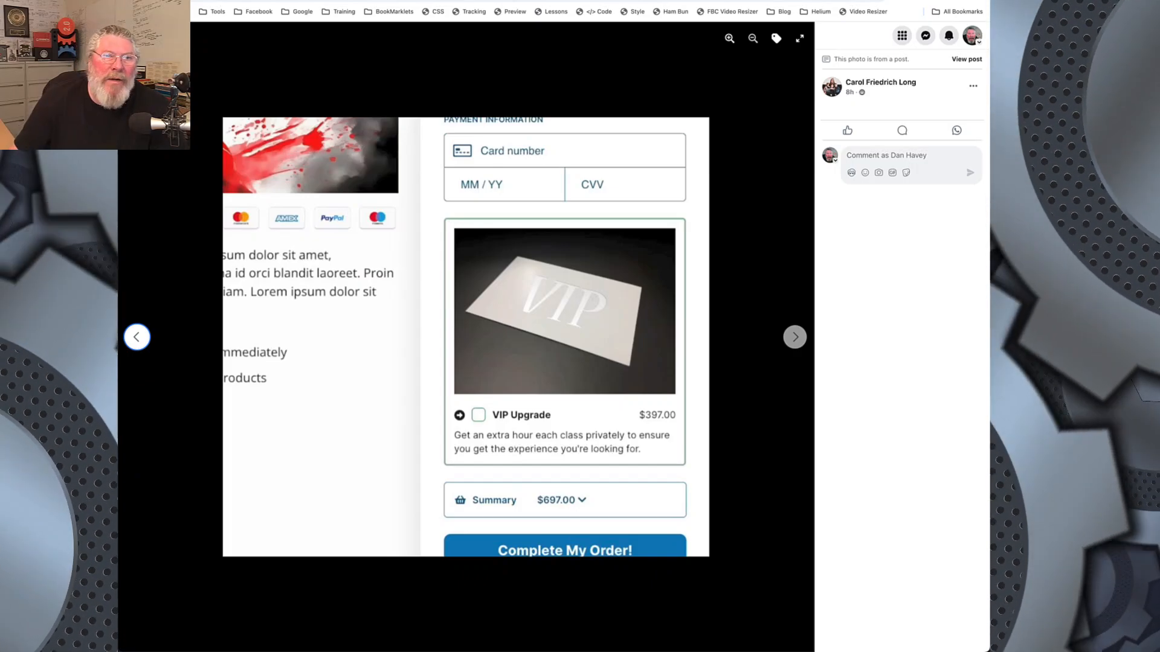
# Step: Return to the page's custom CSS, highlight the .elProductLayoutBorder rule, and select the full set of order bump rules
pyautogui.click(338, 0)
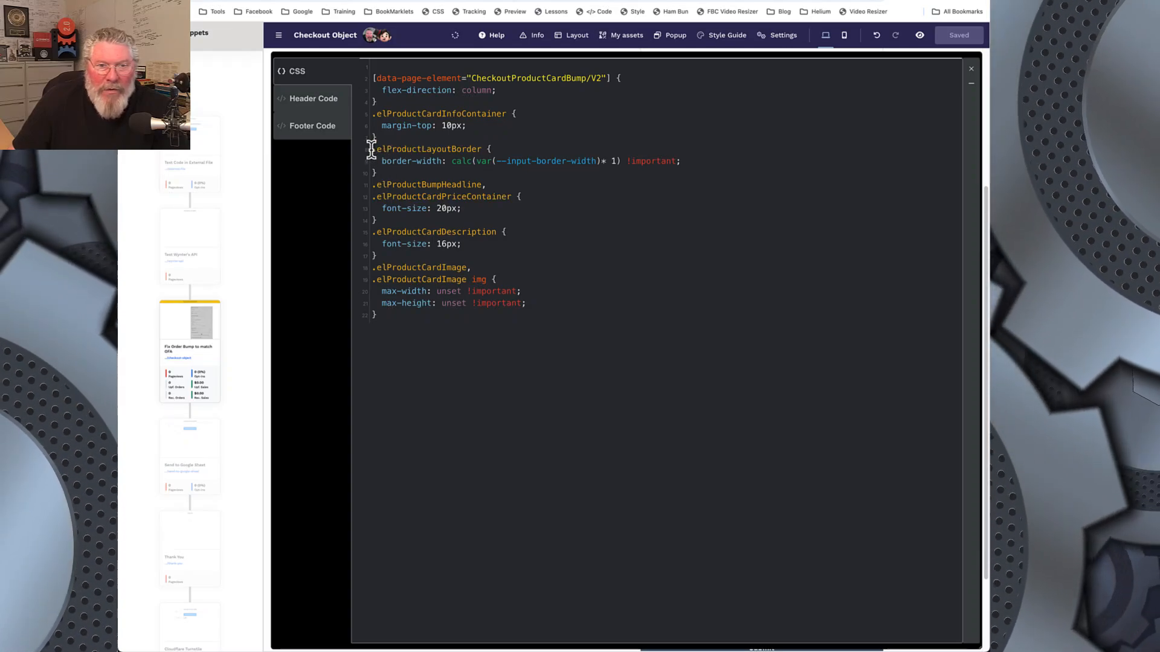
pyautogui.moveTo(371, 150); pyautogui.dragTo(381, 172)
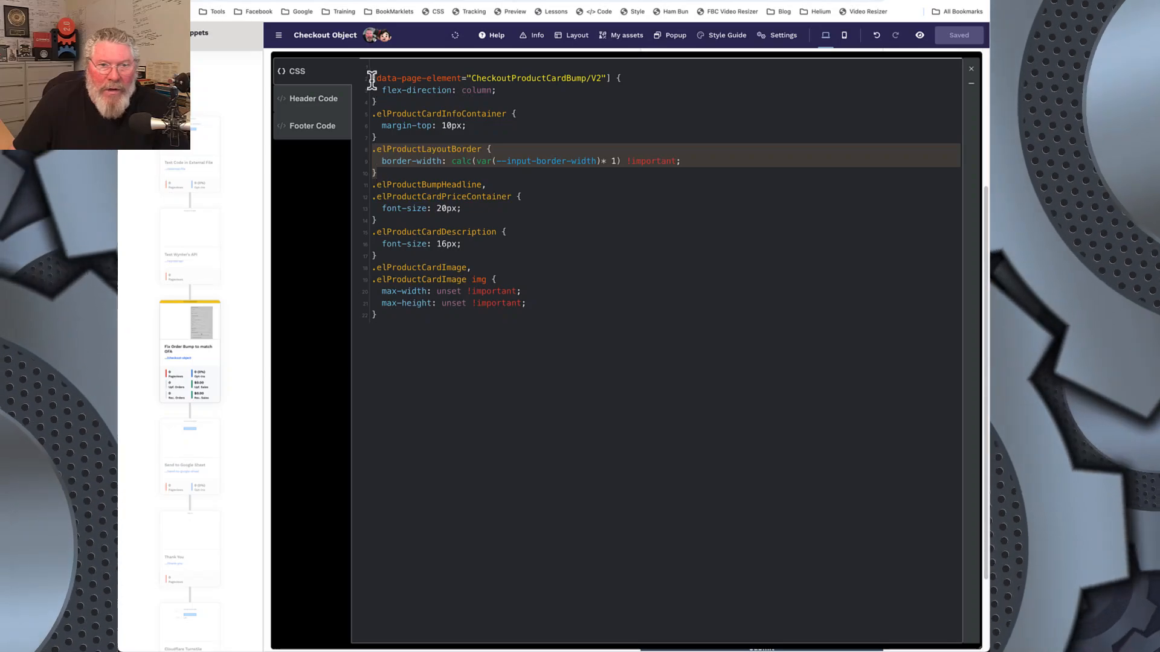
pyautogui.moveTo(372, 78); pyautogui.dragTo(405, 343)
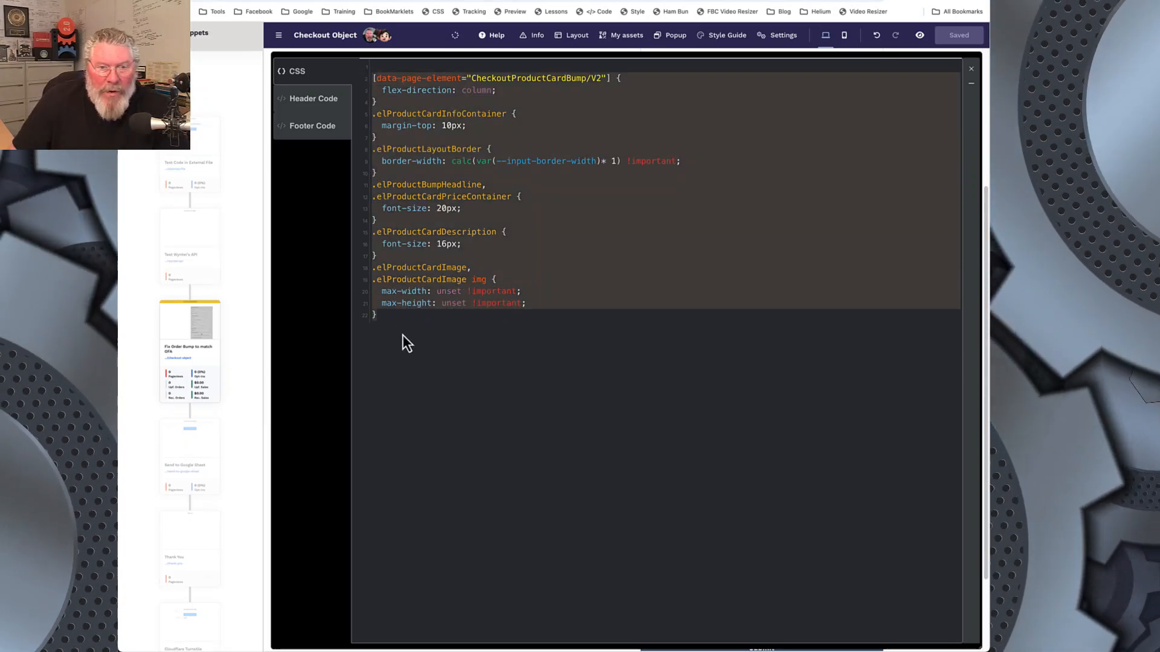